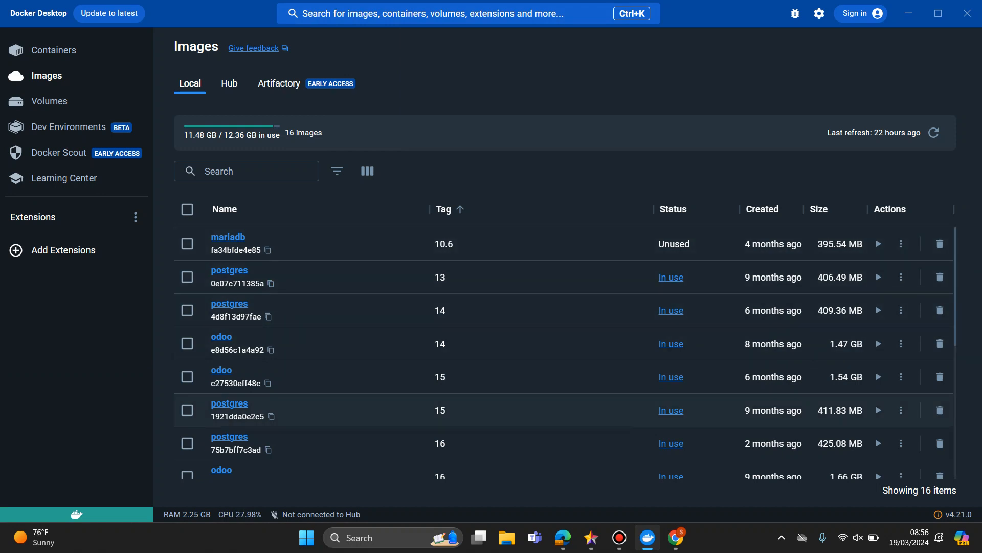
Open Command Prompt, enlarge its text by three levels and maximize the window.
key(super)
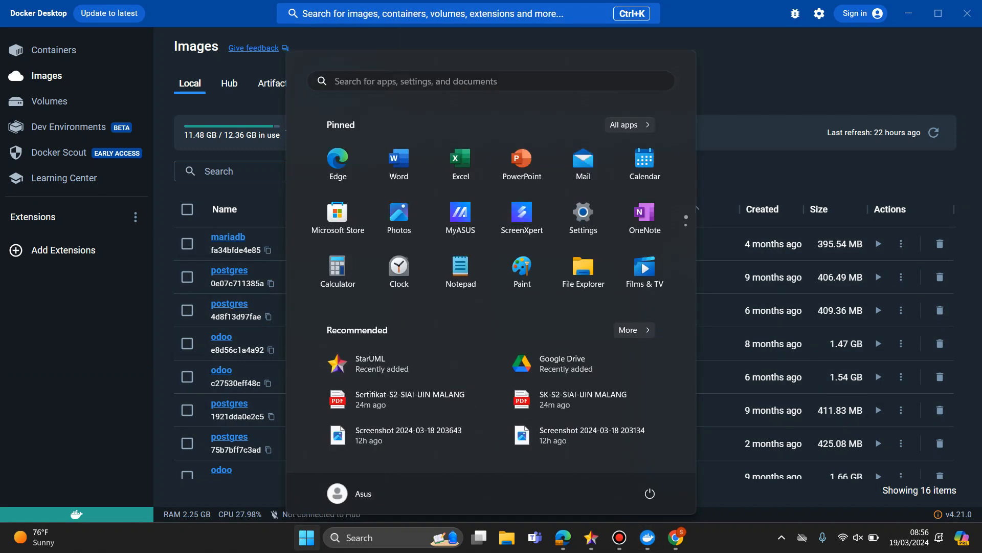
text(cm)
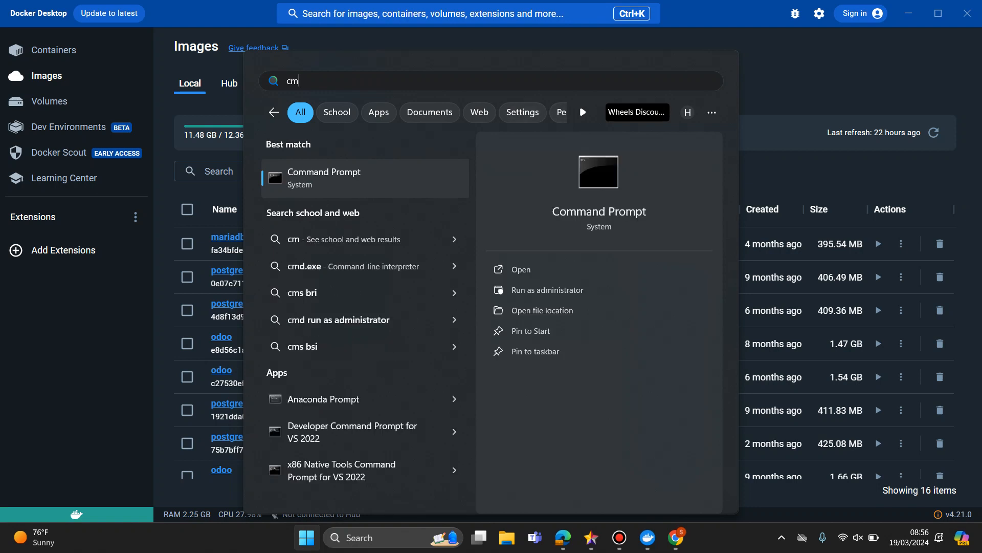
key(Return)
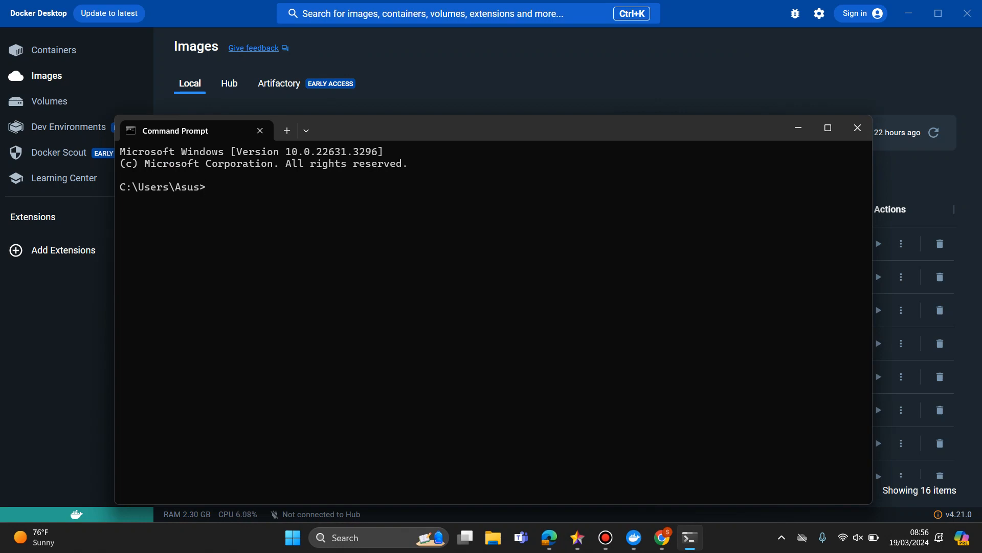
key(ctrl+plus)
key(ctrl+plus)
key(ctrl+plus)
key(ctrl+plus)
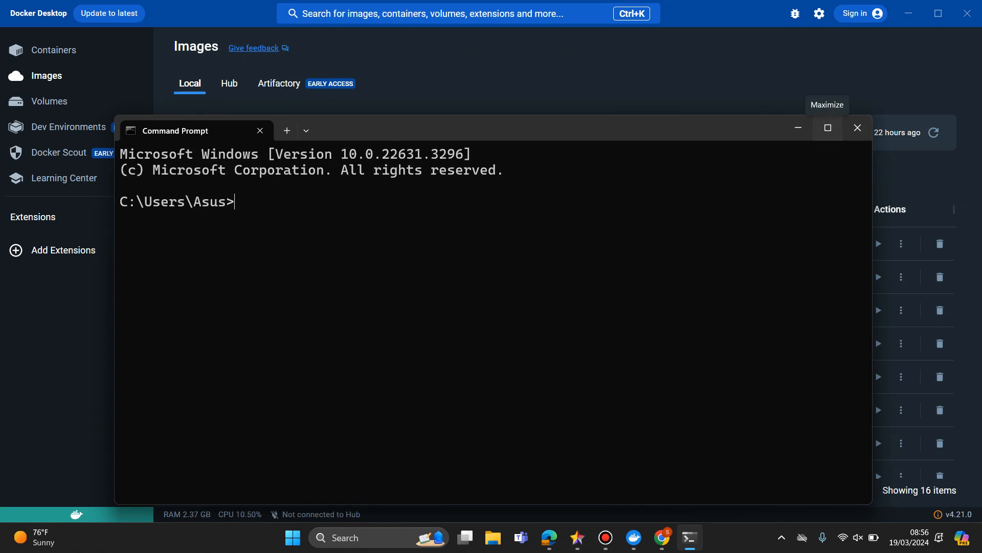
click(828, 127)
Move up to the root of drive C with cd .. and change into the odoo-17 folder.
text(cd)
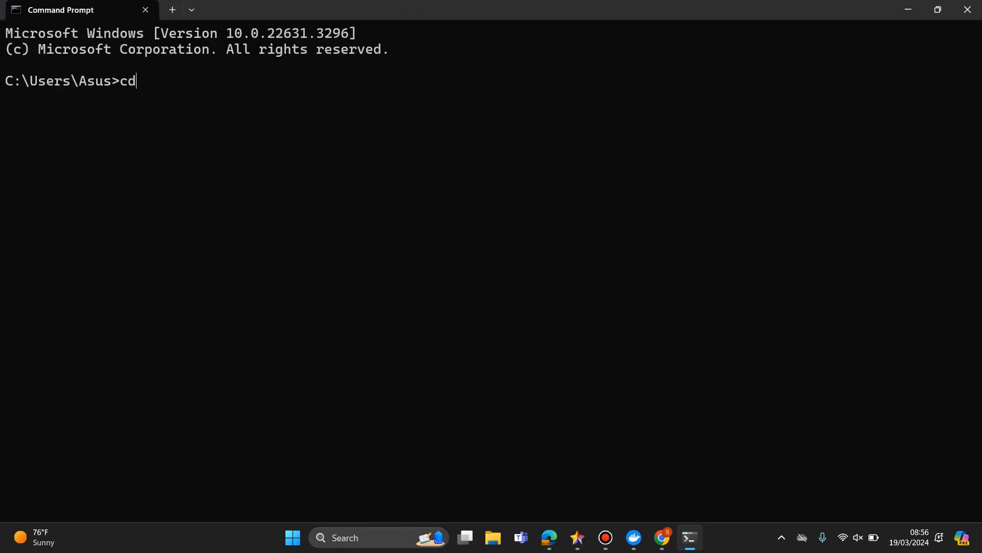
text( ..)
key(Return)
text(cd ..)
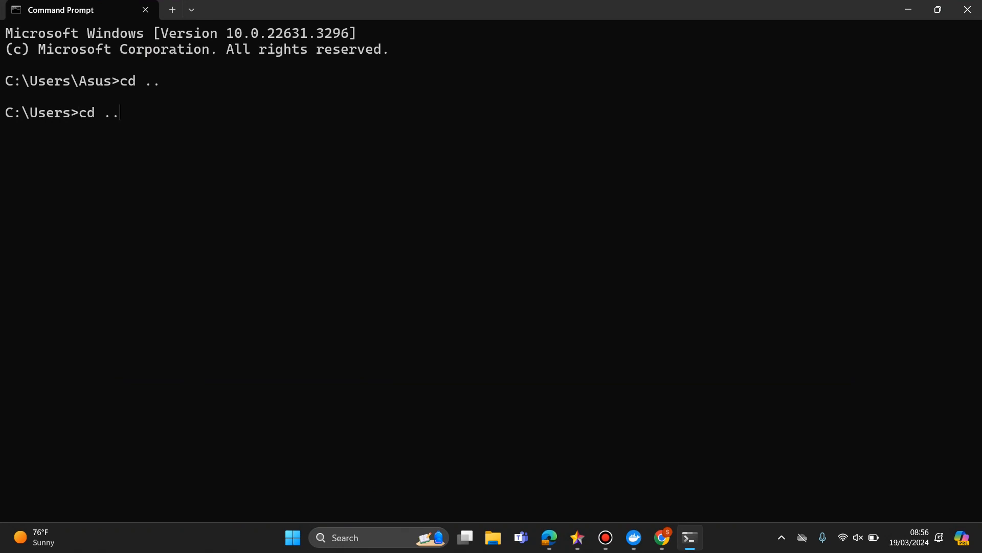
key(Return)
text(c d odoo-17)
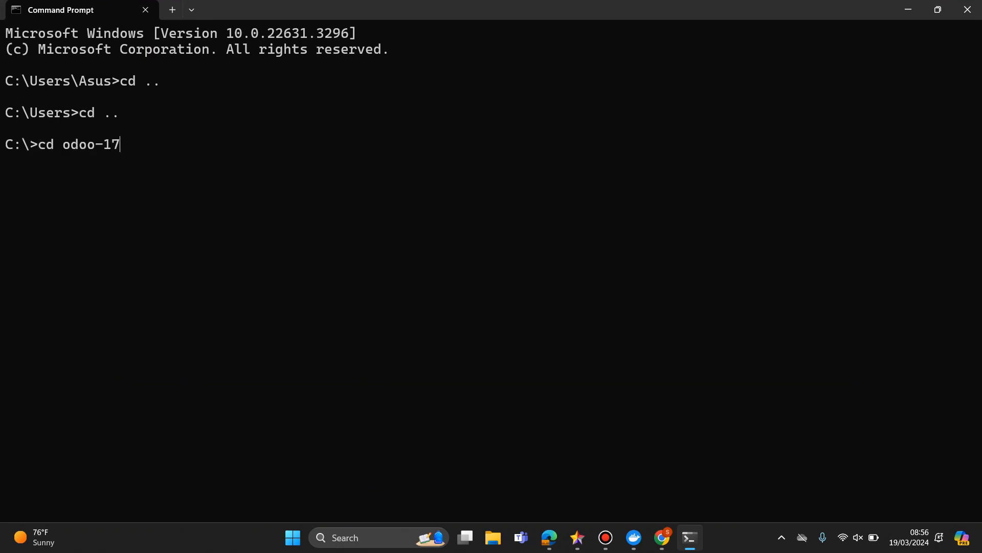
key(Return)
Start the Odoo 17 containers in the background with docker-compose up -d.
text(doc)
key(Tab)
key(BackSpace)
key(BackSpace)
key(BackSpace)
key(BackSpace)
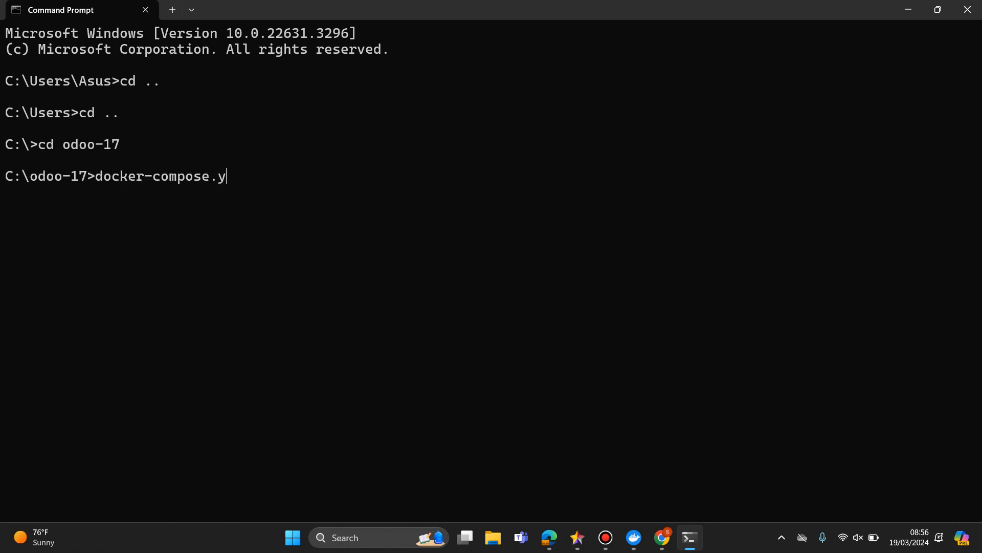
text(up -)
text(d)
key(Return)
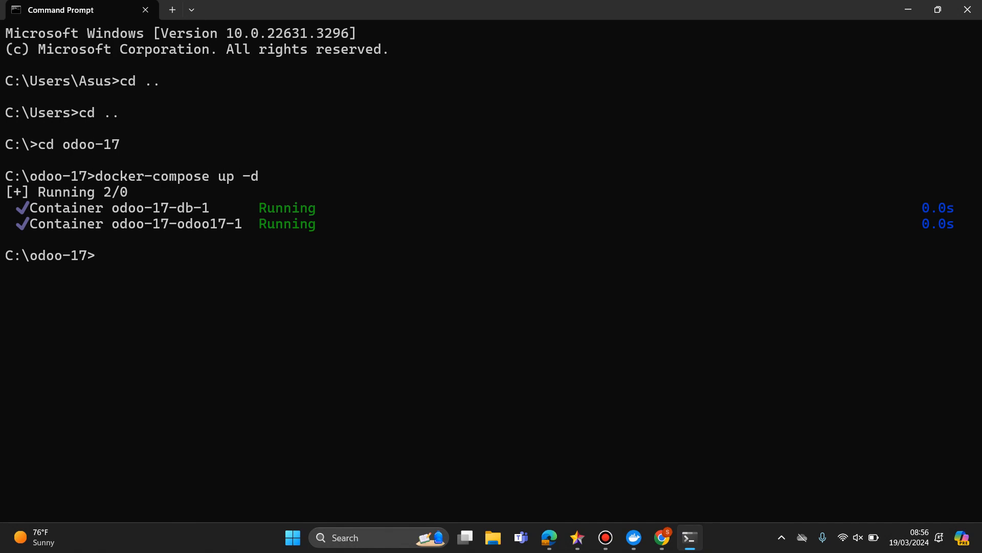
Switch to Chrome and load localhost:10017.
mouse_move(662, 537)
click(660, 474)
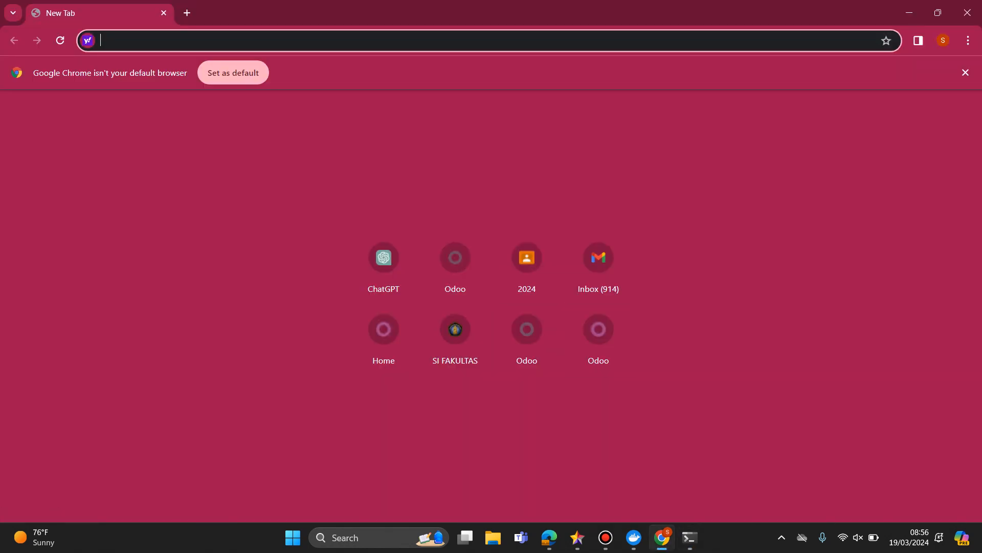
text(loca)
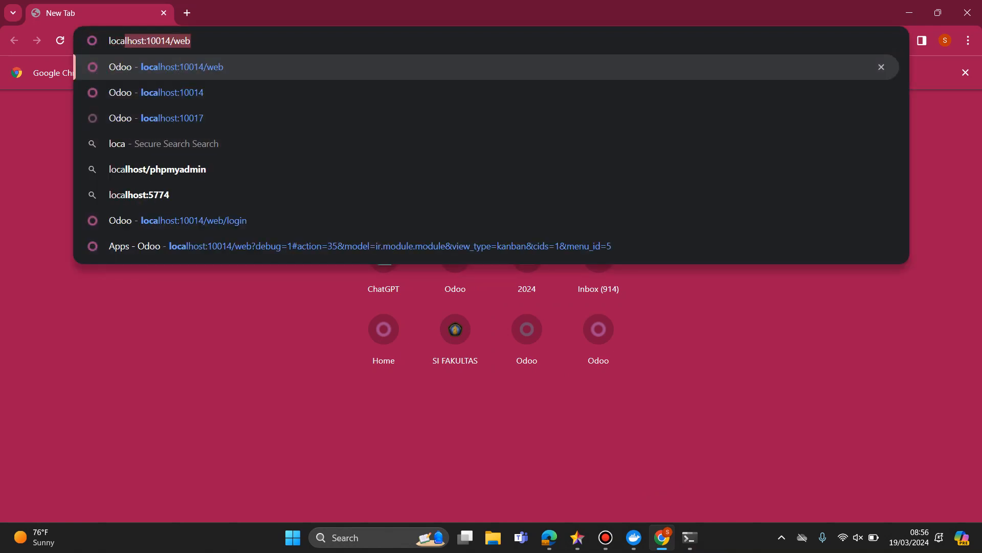
text(lhost:1001)
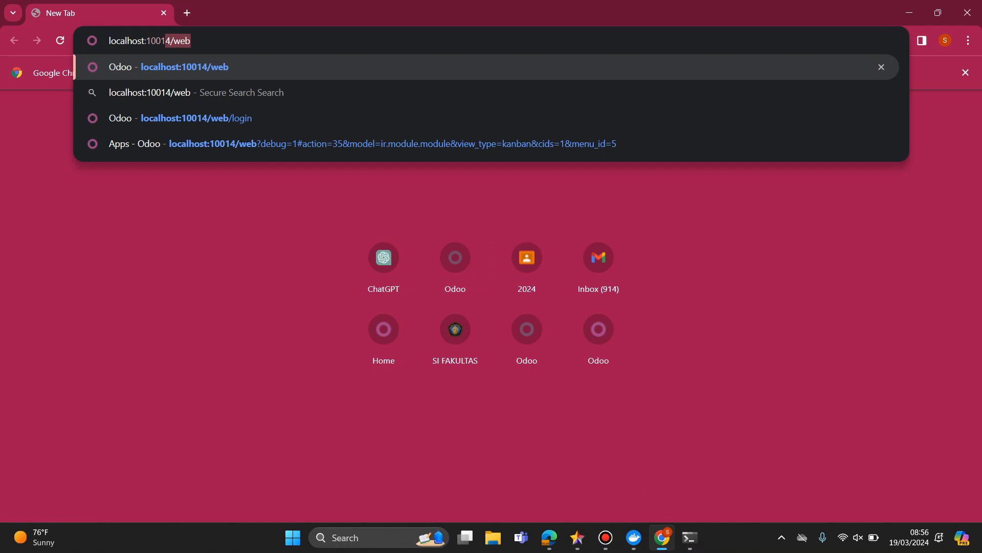
text(7)
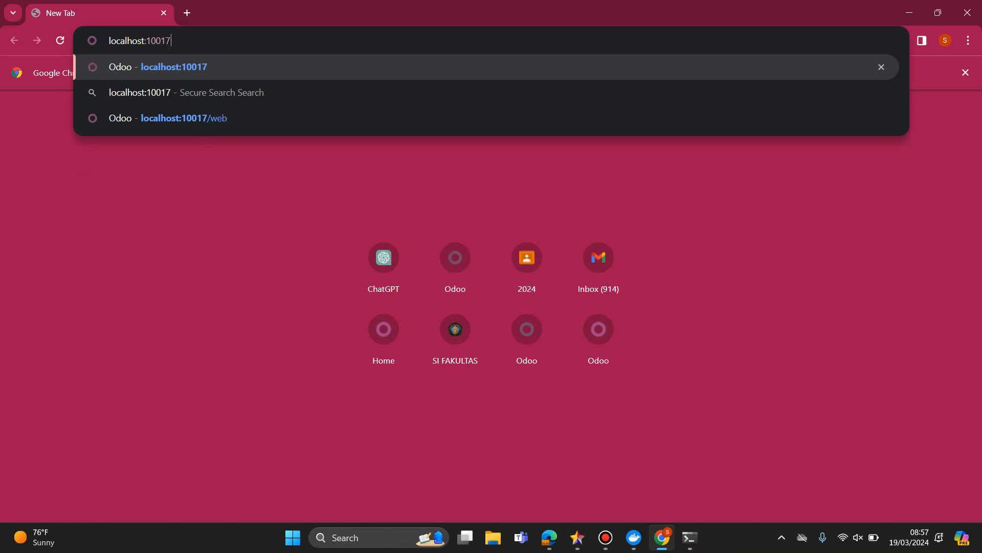
key(Return)
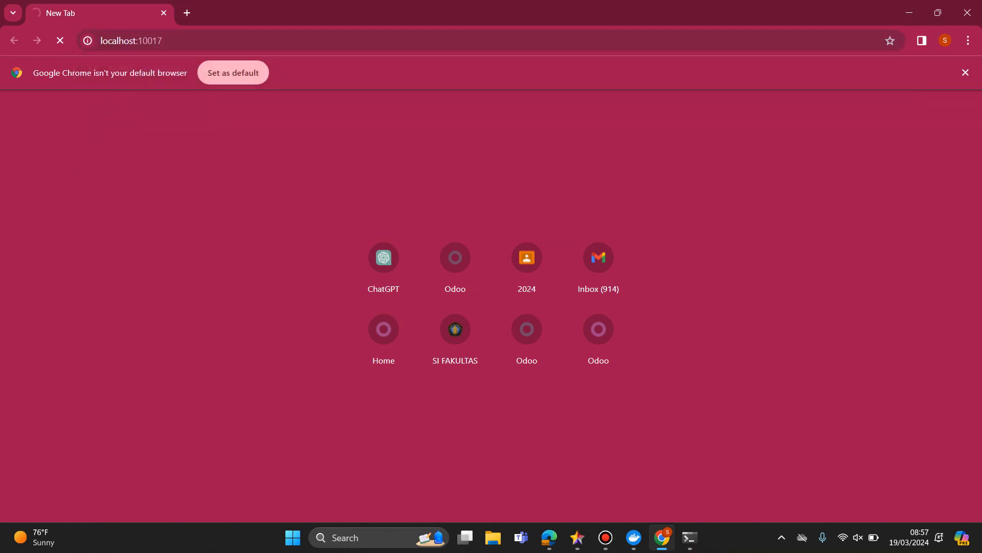
Highlight the docker-compose up -d command in Command Prompt to review it, and return to Chrome.
key(alt+Tab)
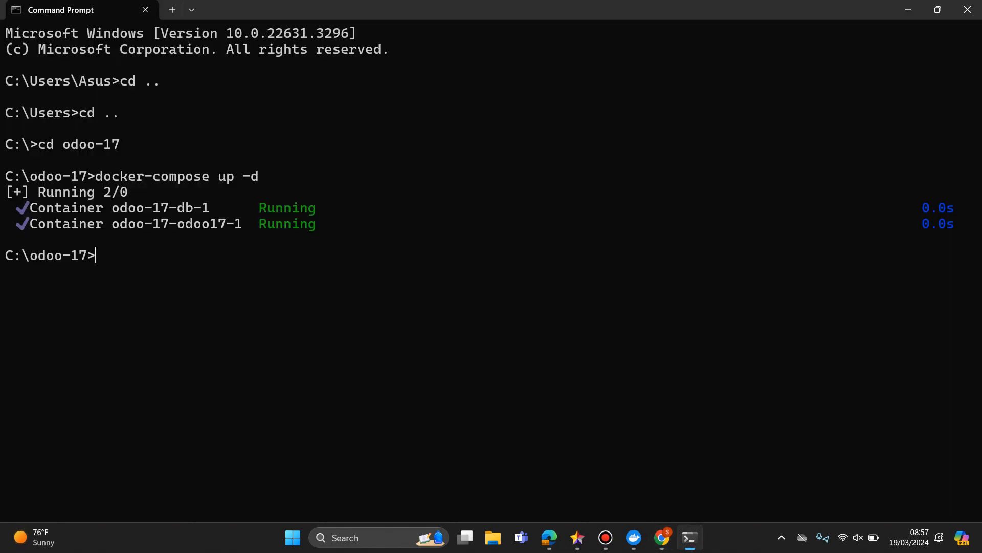
drag(95, 175, 259, 175)
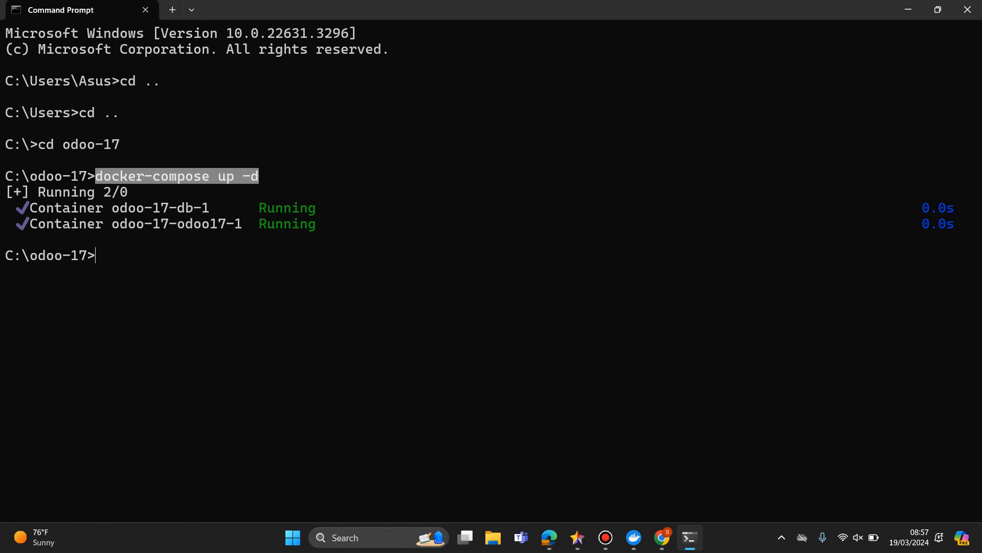
key(alt+Tab)
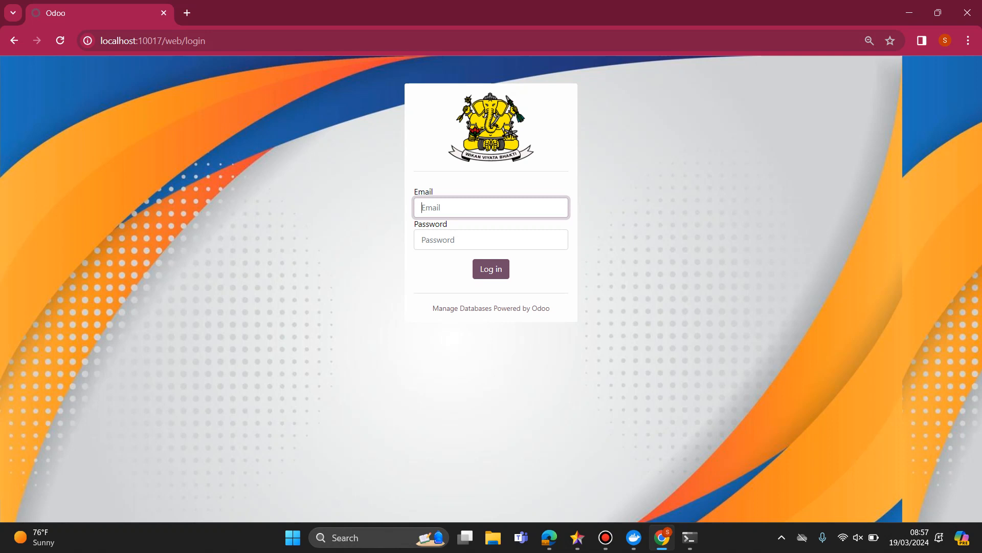
Log in to Odoo with the account's saved e-mail address and its password.
text(s)
key(Down)
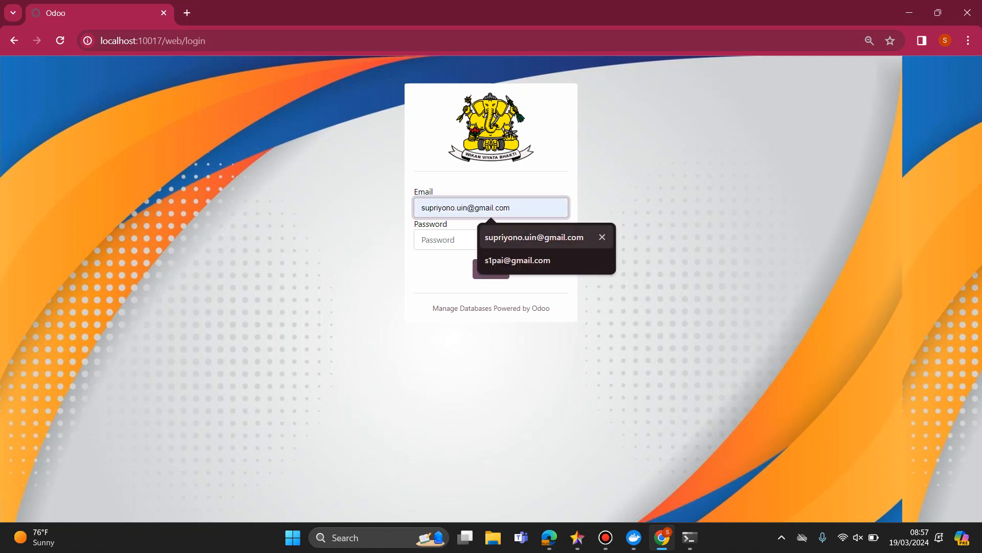
key(Return)
key(Tab)
text(•)
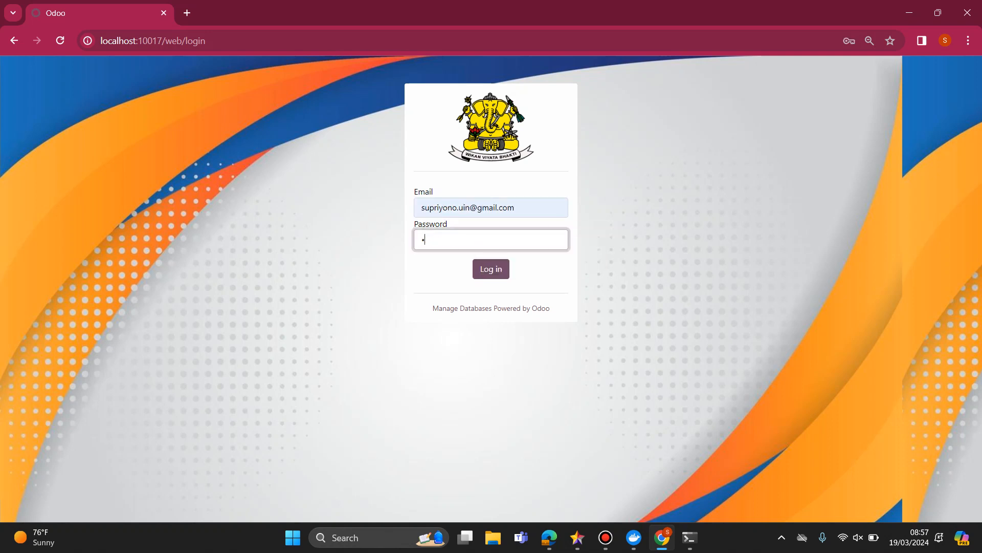
text(•••••••••)
key(Return)
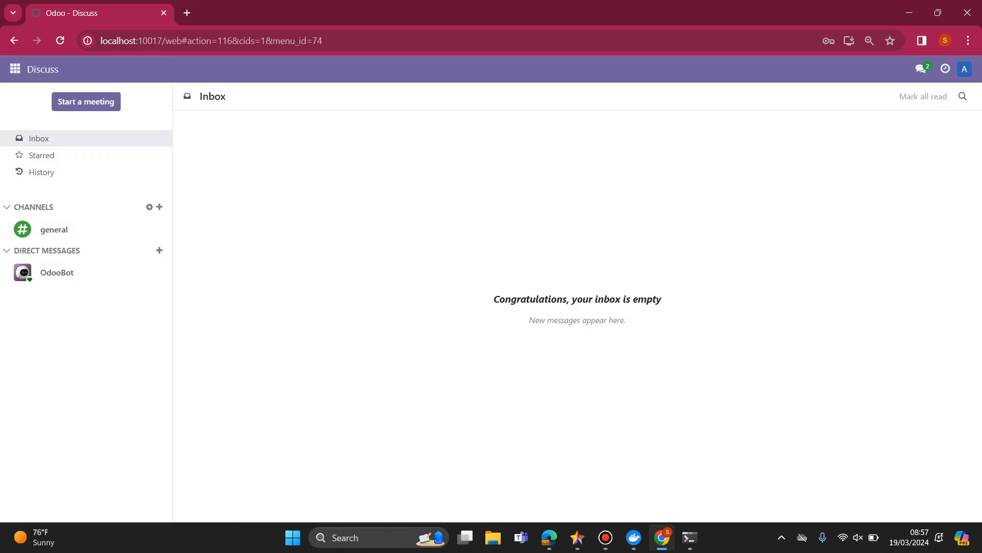
In Apps, replace the default filter with a module search for POS and activate the Point of Sale app.
click(15, 68)
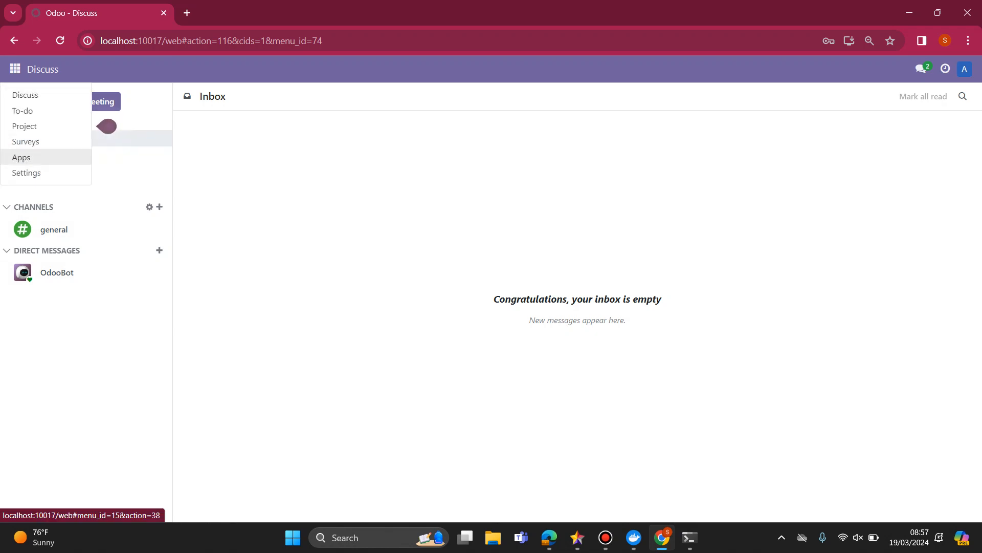
click(21, 157)
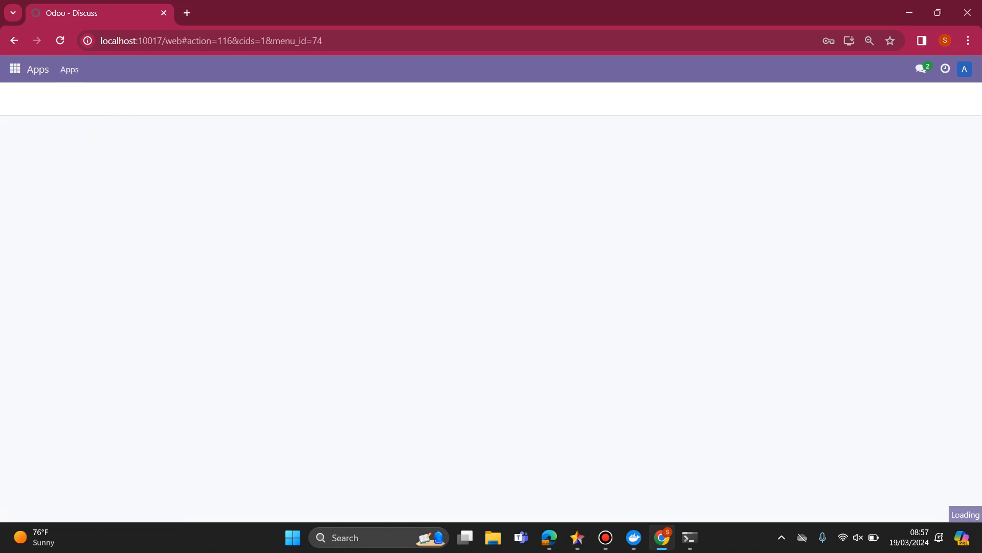
key(BackSpace)
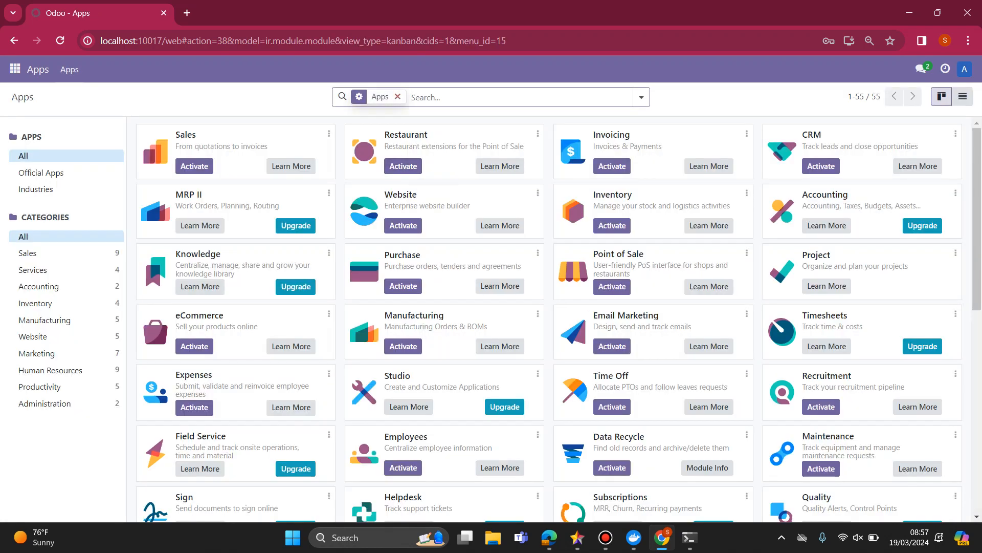
text(P)
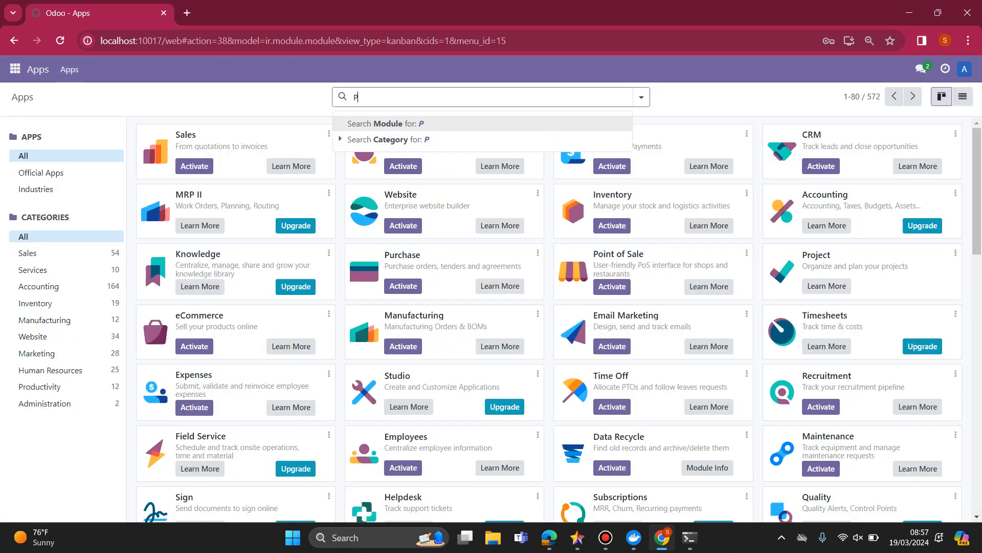
text(OS)
key(Return)
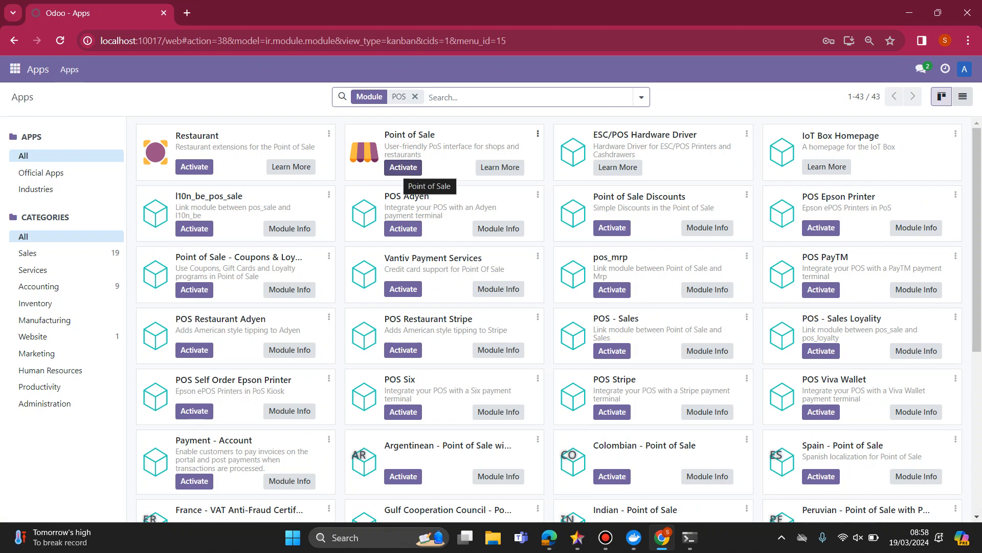
click(404, 168)
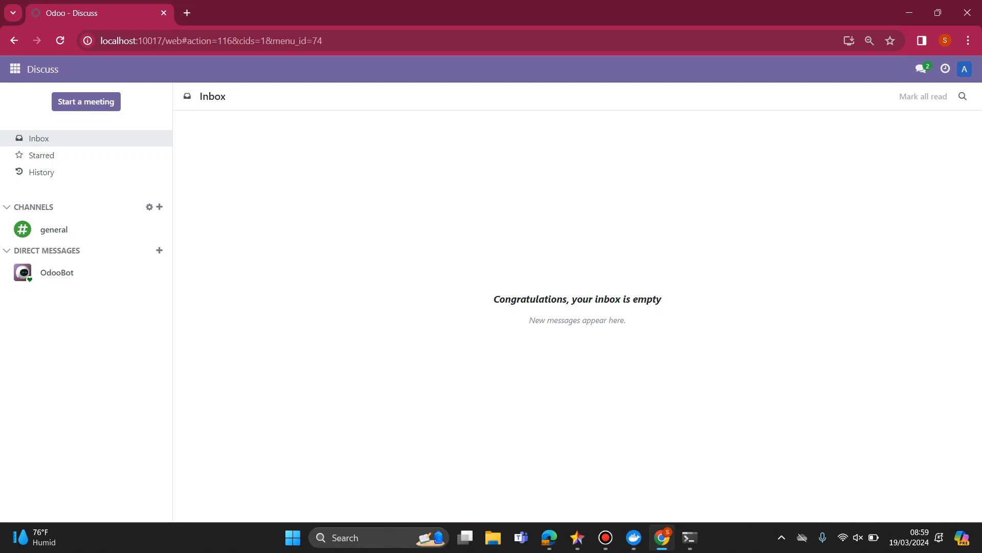
Open the Point of Sale app and display its product list.
click(14, 68)
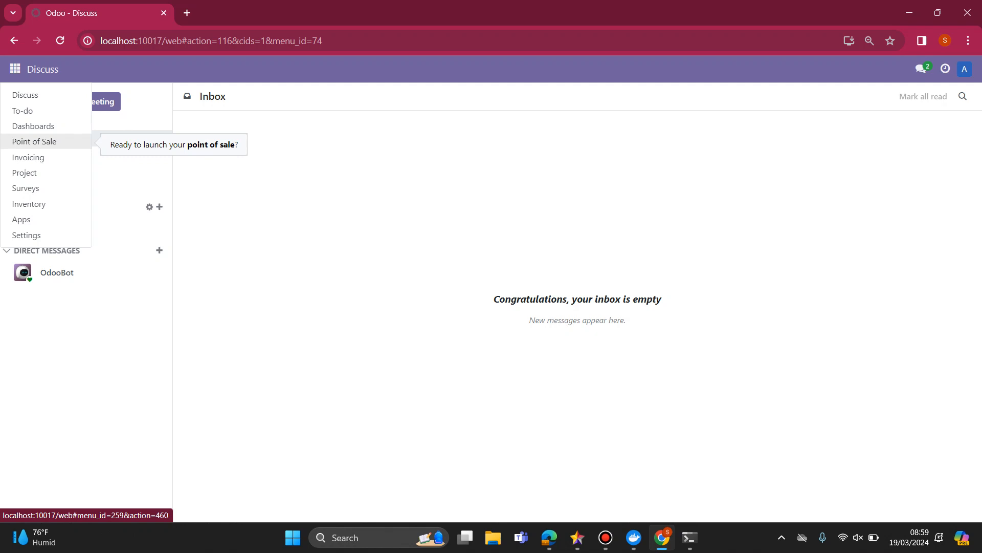
click(15, 69)
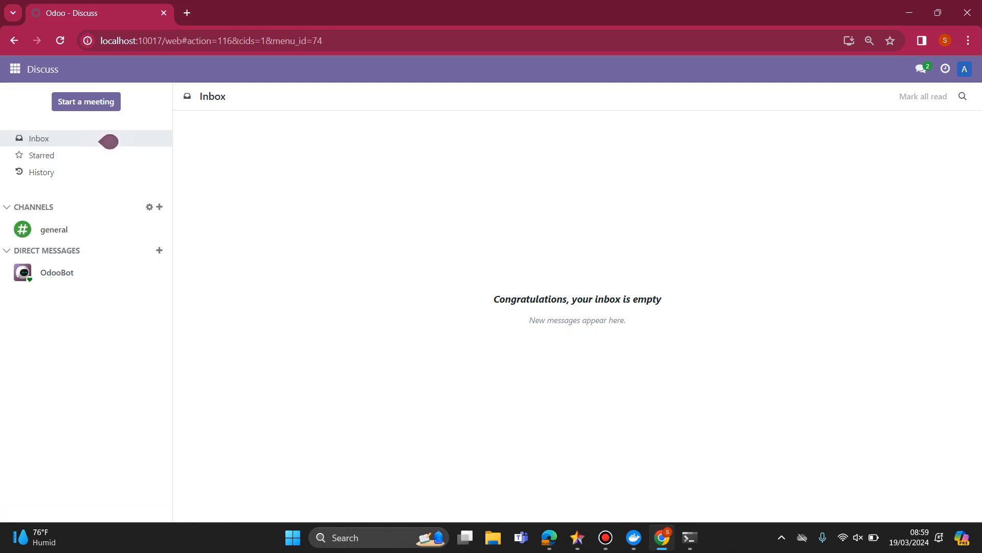
click(16, 69)
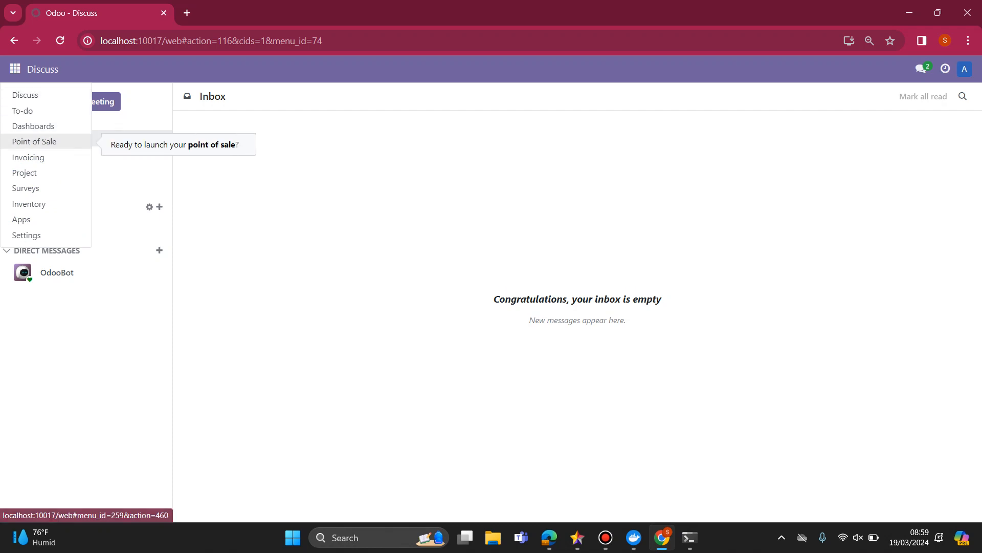
click(34, 141)
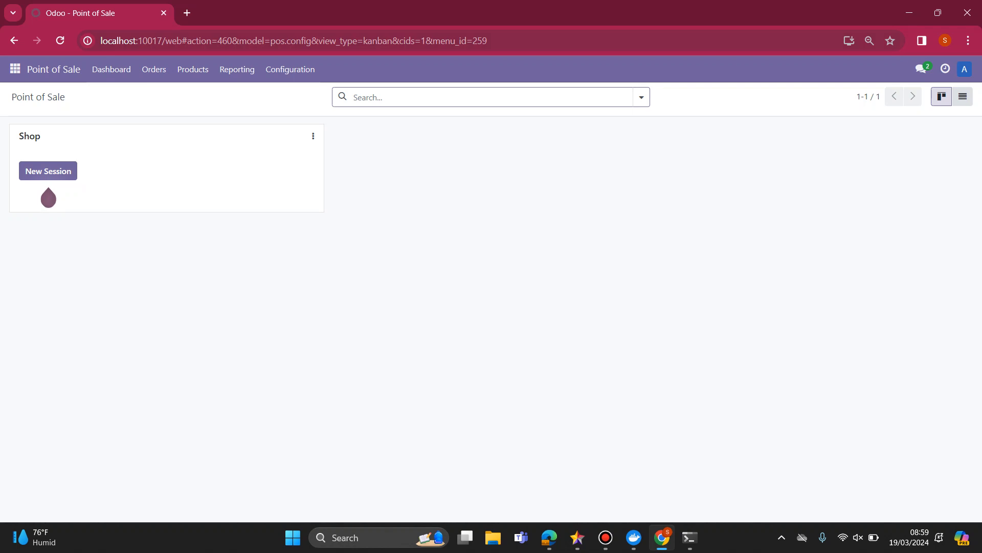
click(193, 70)
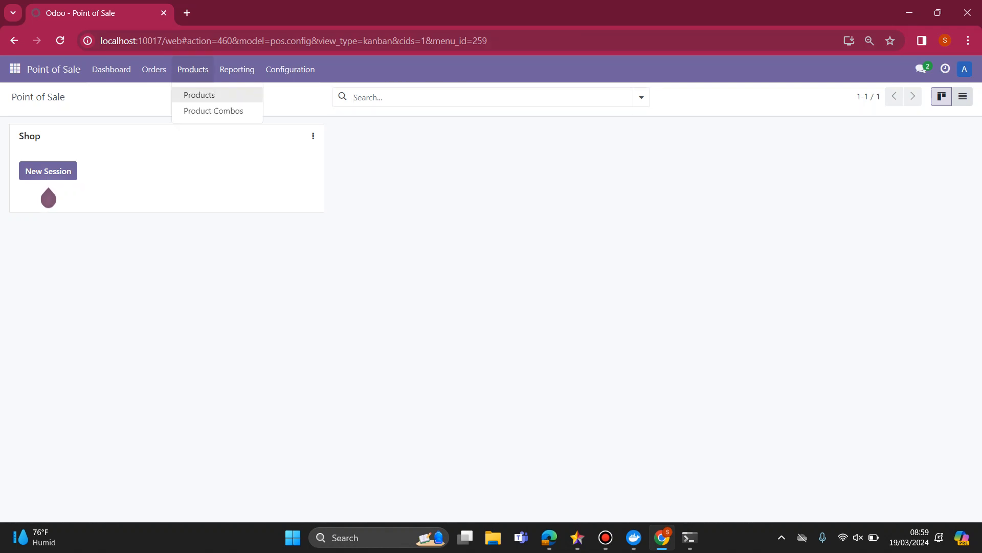
click(197, 94)
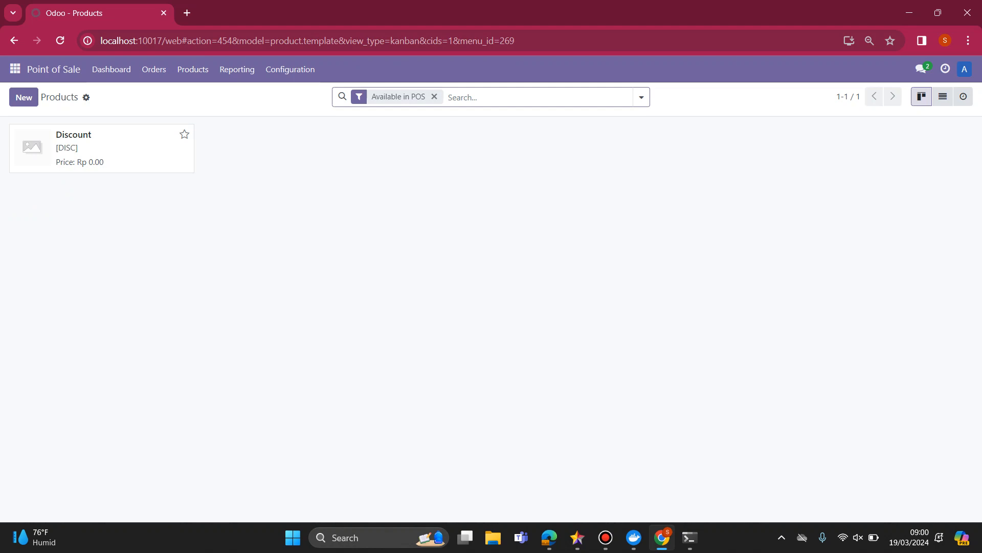
View the import page for product records and return to the product list without importing anything.
click(86, 97)
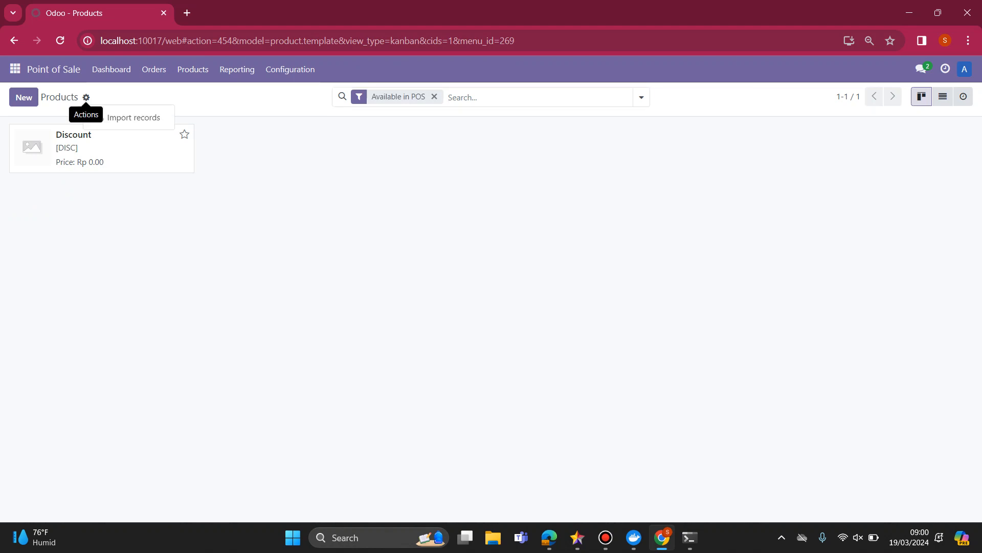
click(128, 118)
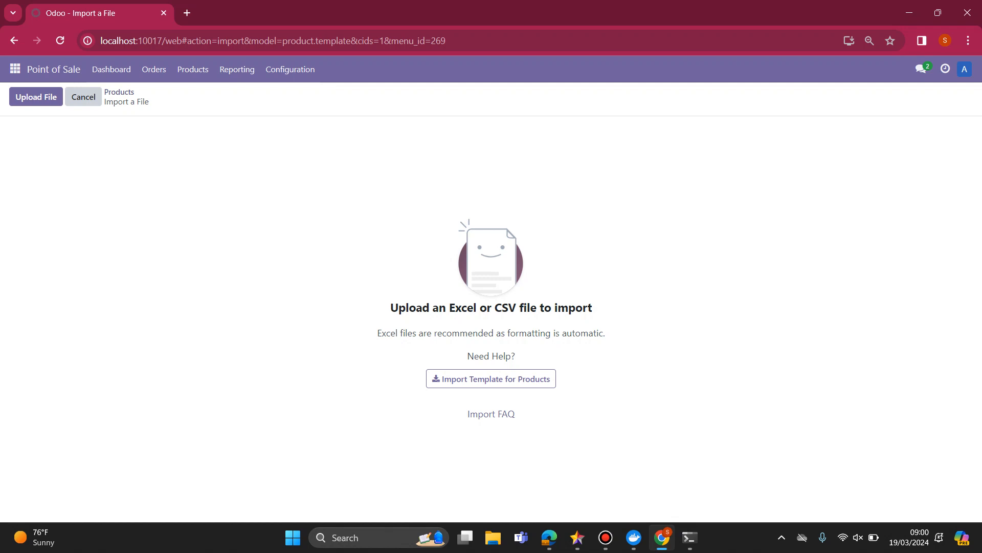
click(83, 97)
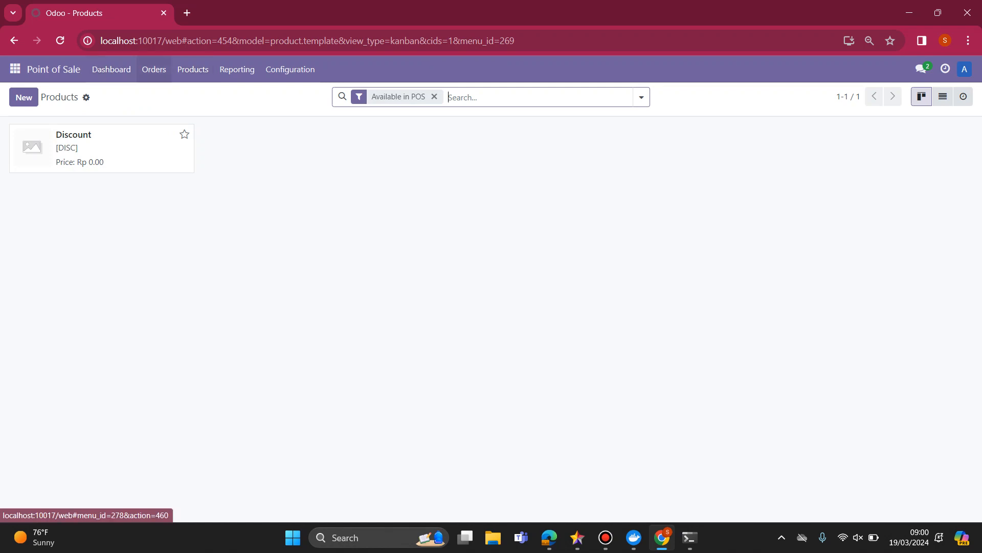
In the Point of Sale configuration settings, enable the Is a Bar/Restaurant option for the shop and save.
click(154, 69)
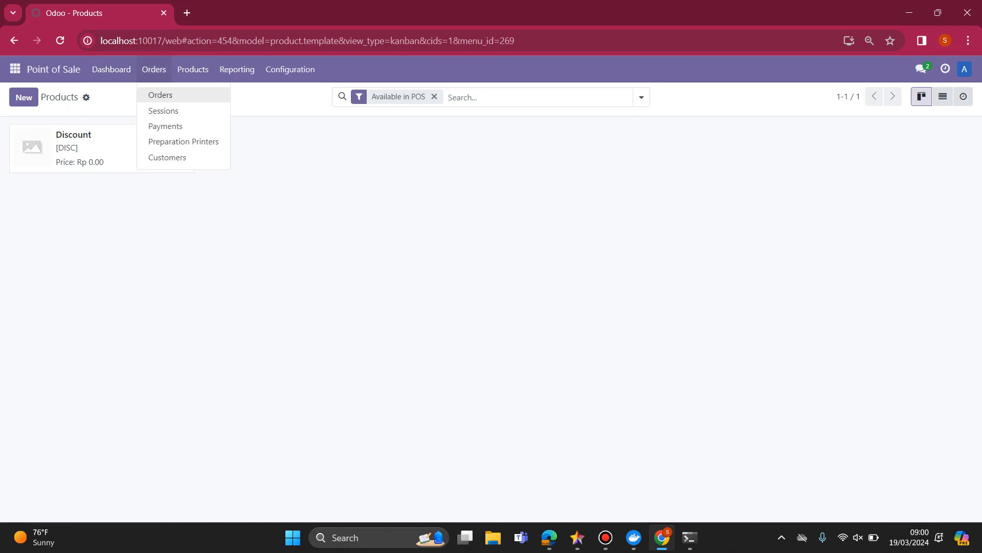
mouse_move(290, 70)
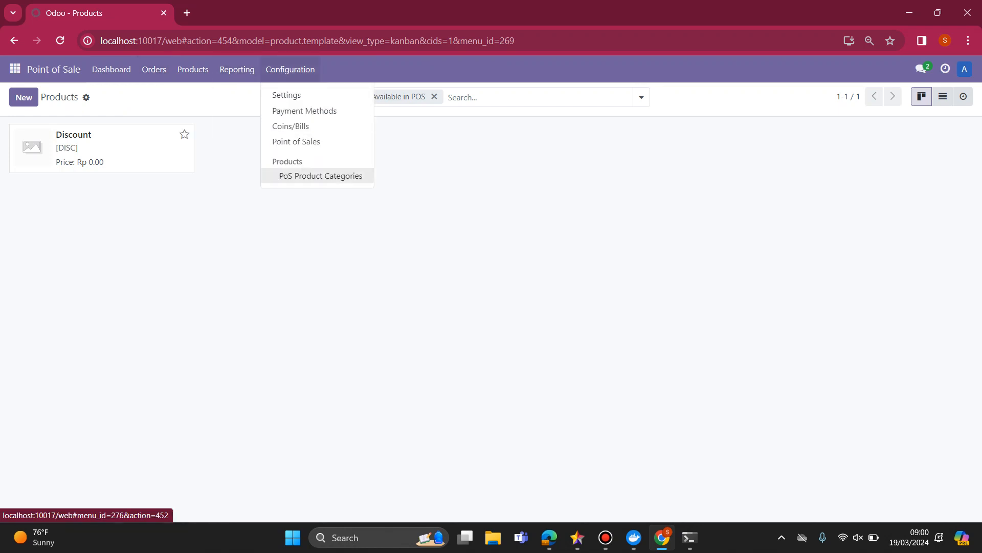
click(287, 94)
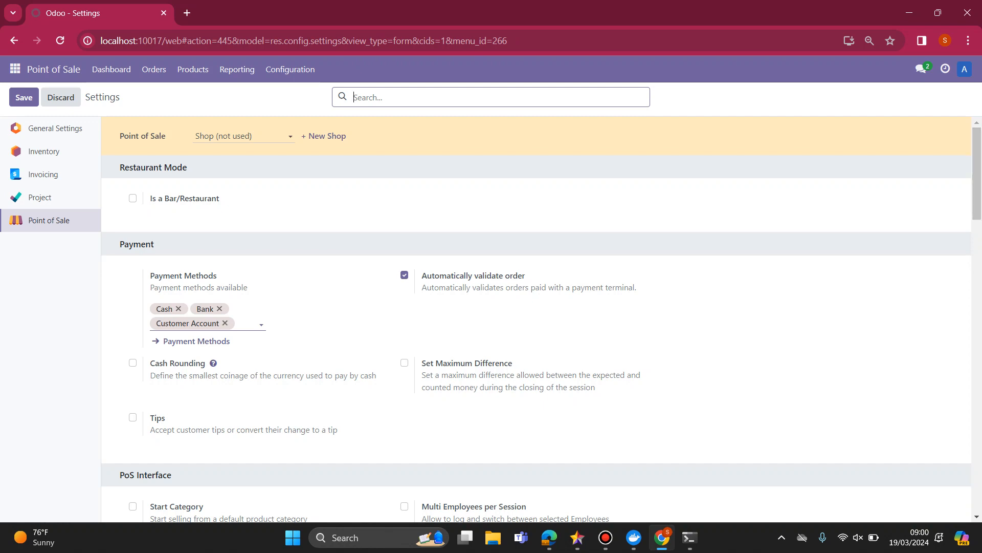
mouse_move(977, 173)
mouse_down()
mouse_move(977, 466)
mouse_move(977, 174)
mouse_up()
click(133, 198)
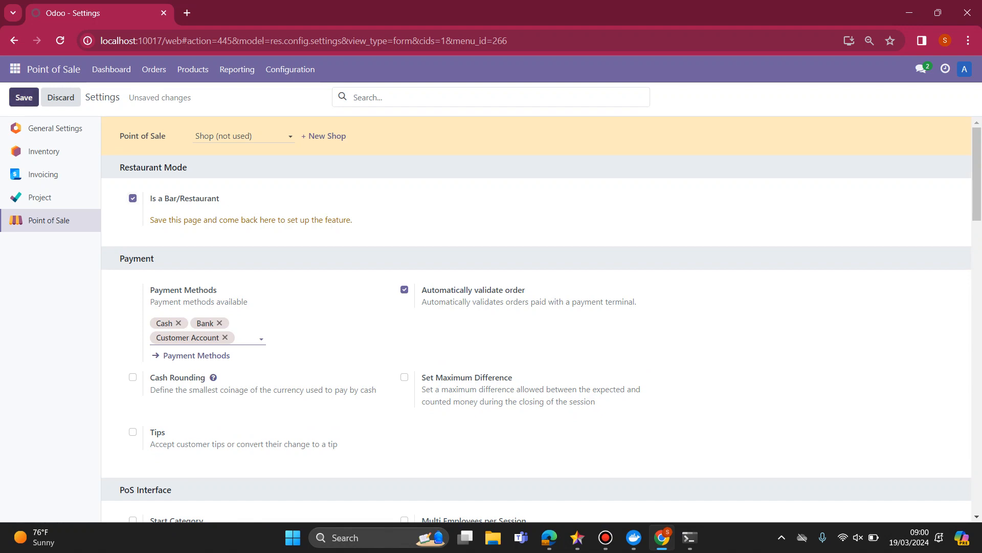
click(24, 98)
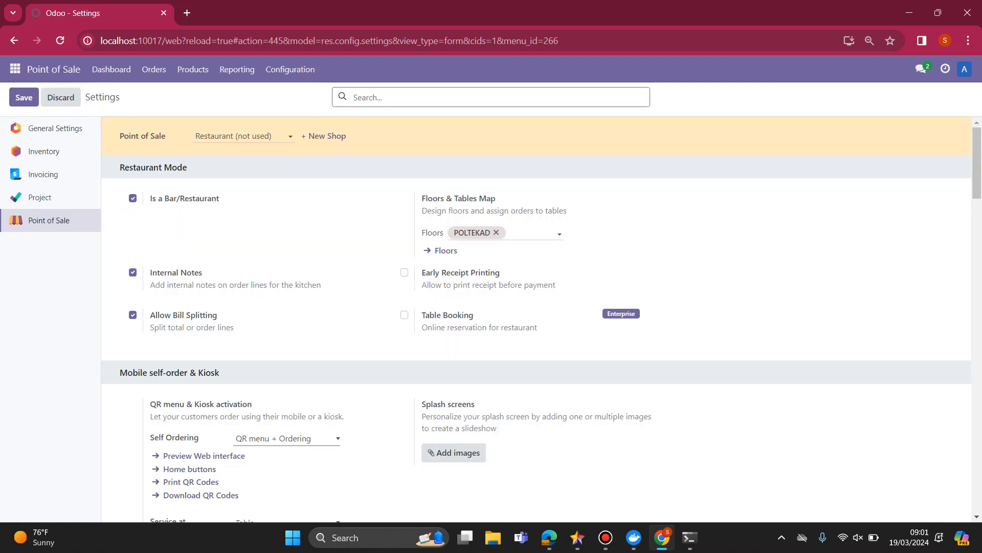
Go to the Point of Sale dashboard and check the name of the listed shop.
click(15, 69)
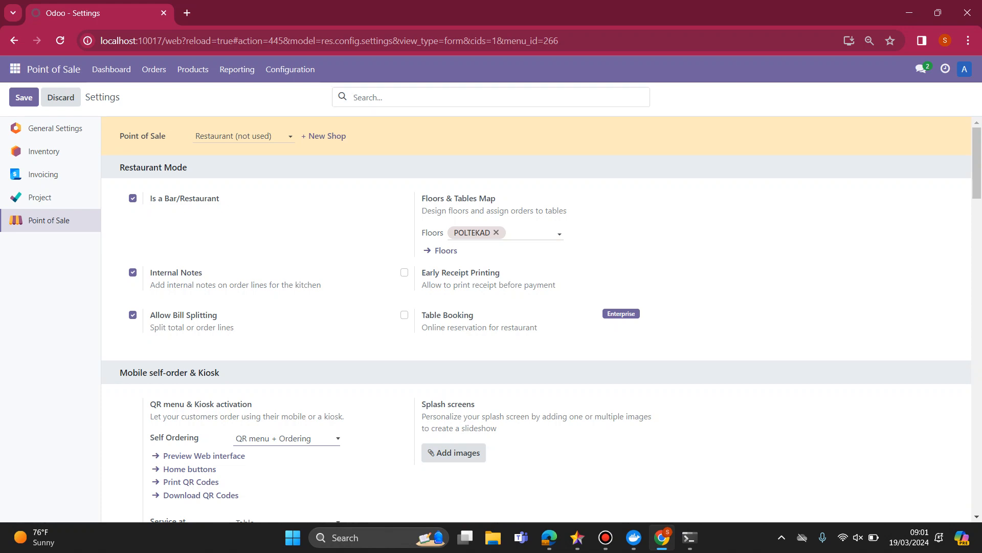
key(Down)
key(Down)
key(Down)
key(Down)
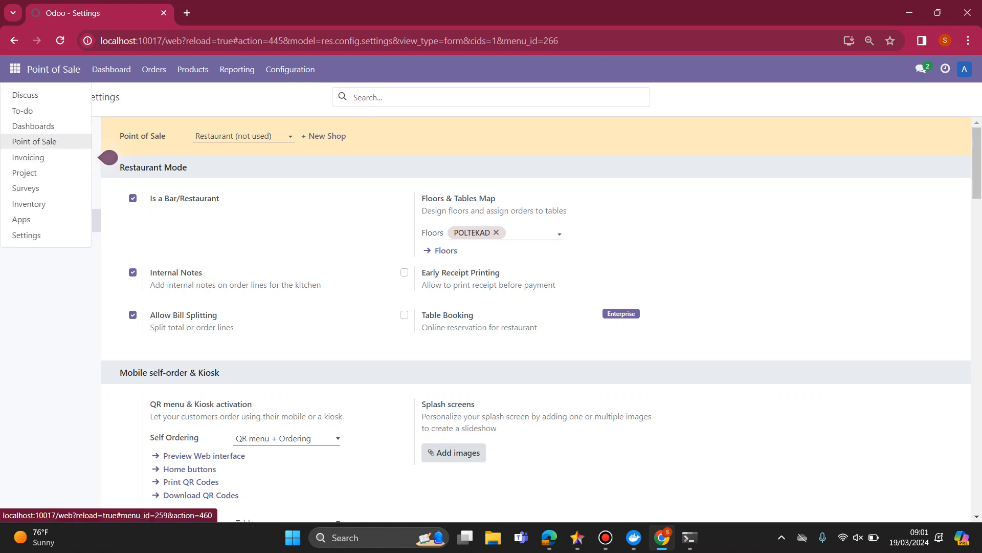
key(Return)
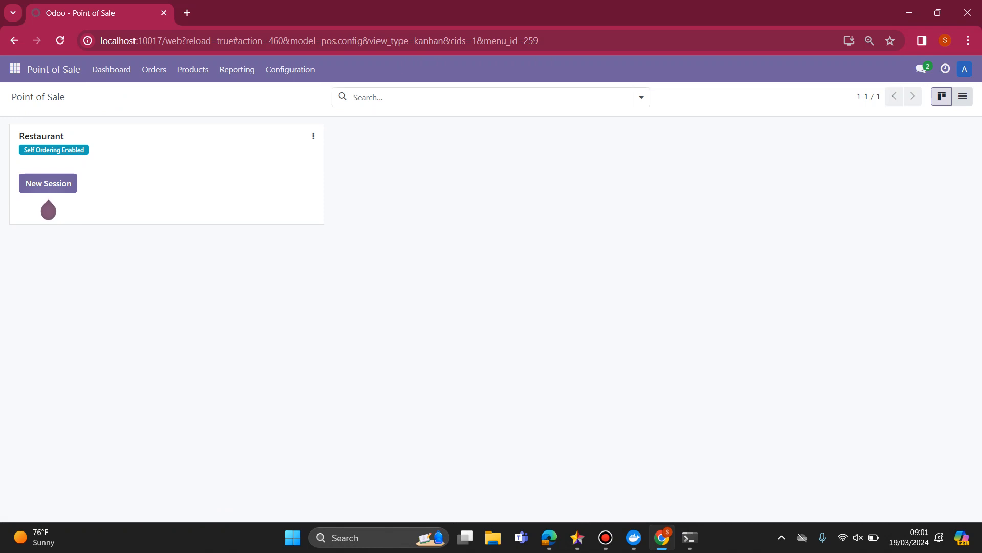
drag(19, 136, 65, 136)
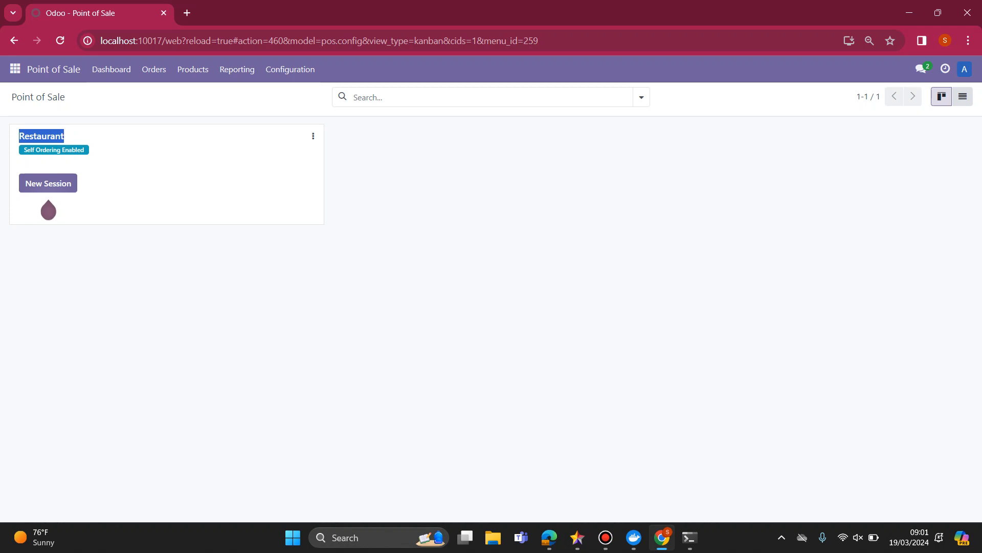
Review the Restaurant Mode settings, including Table Booking, and return to the Point of Sale dashboard.
click(290, 70)
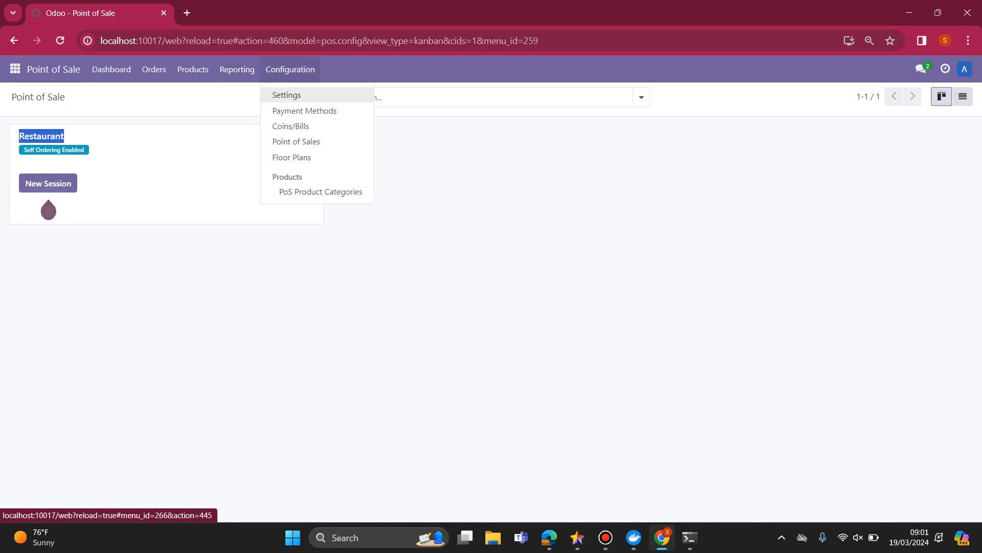
click(286, 94)
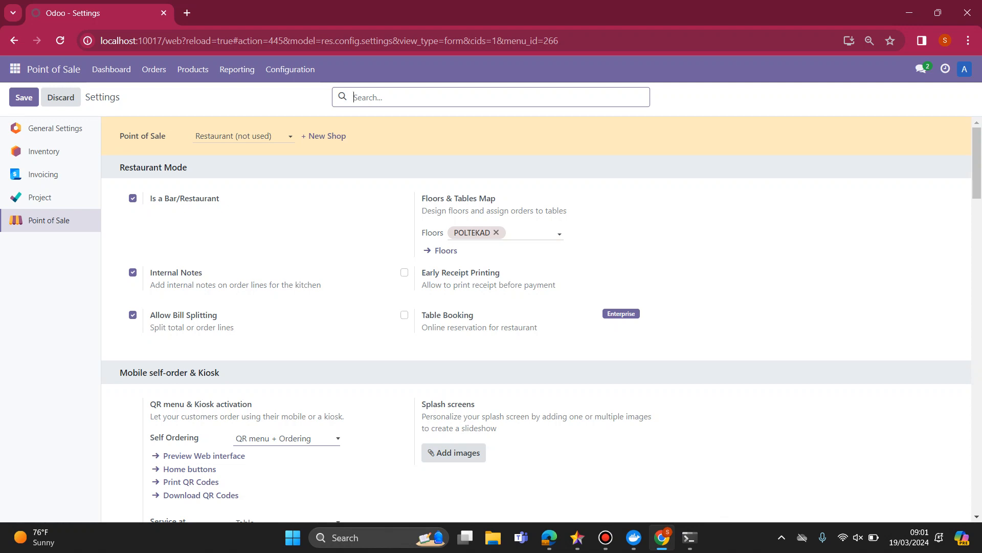
drag(474, 317, 421, 316)
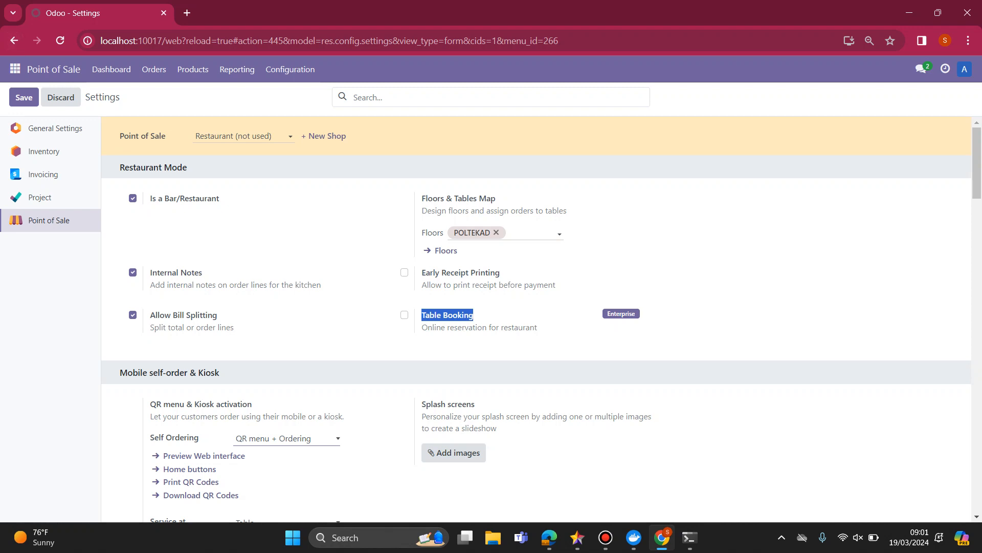
click(621, 314)
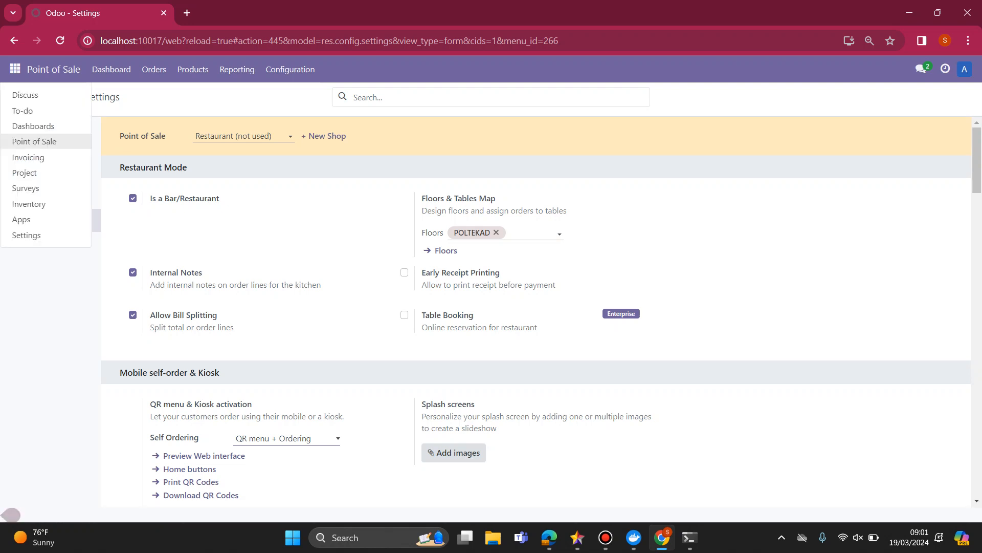
click(109, 158)
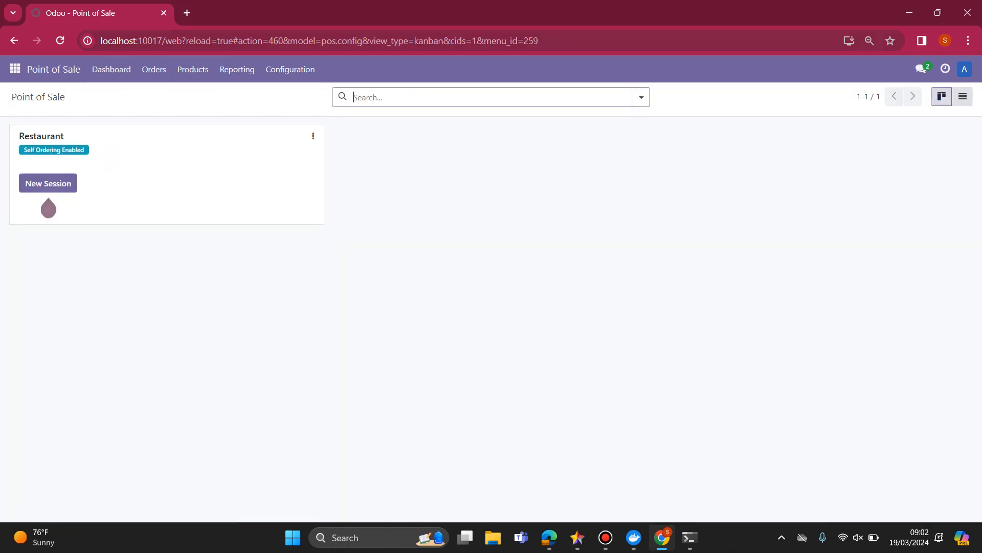
Enable Early Receipt Printing in the restaurant's Point of Sale settings and save.
click(290, 69)
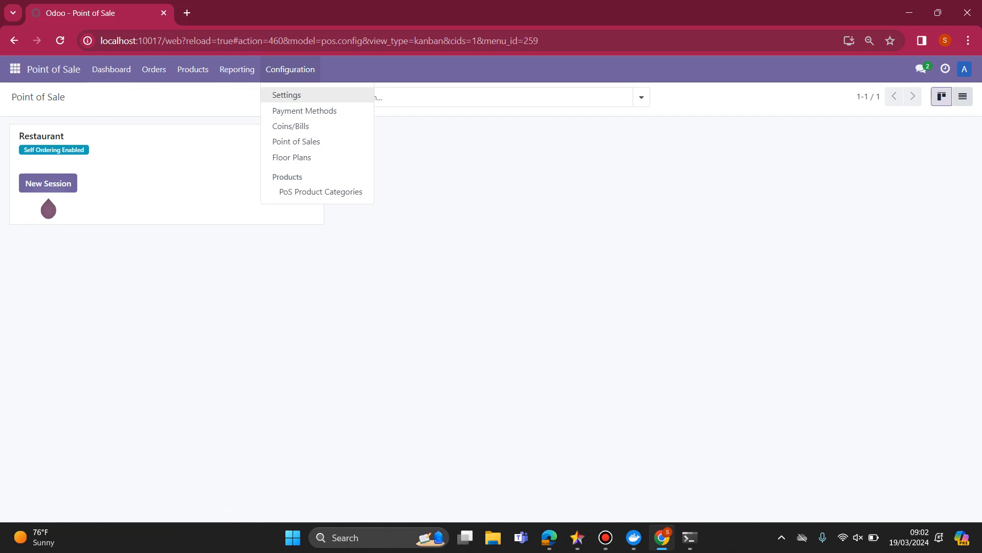
click(286, 95)
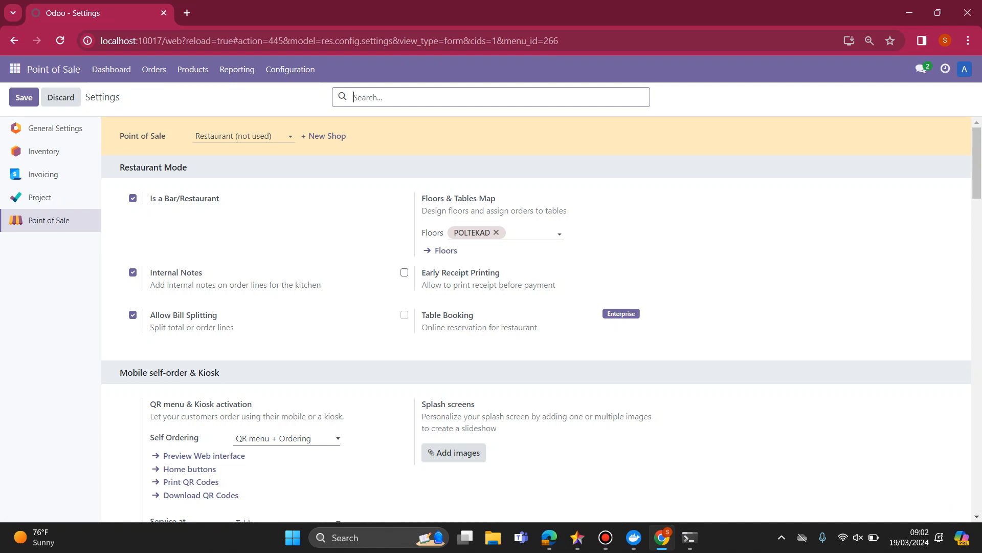
click(404, 273)
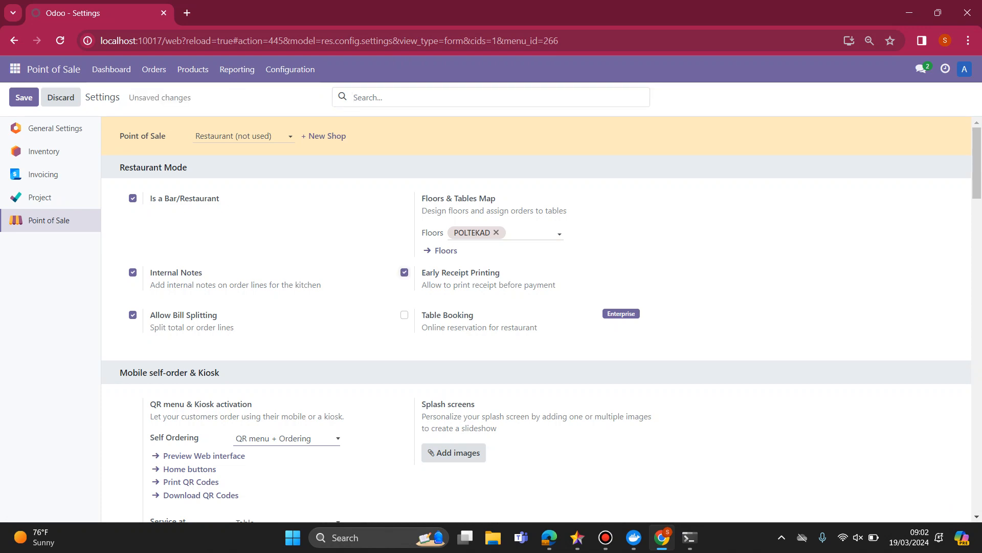
click(24, 98)
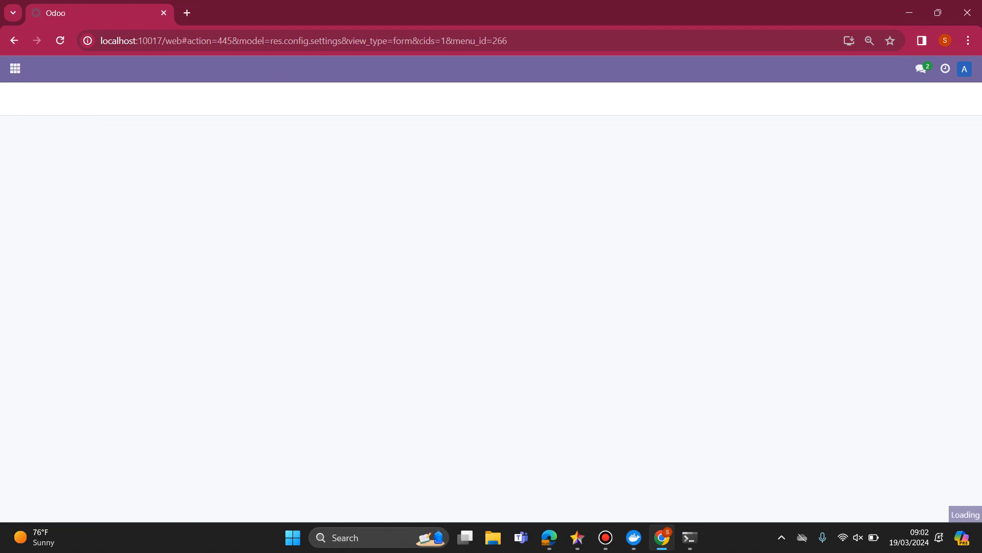
Try to enable Table Booking for the restaurant, declining the Odoo Enterprise upgrade offer.
click(404, 315)
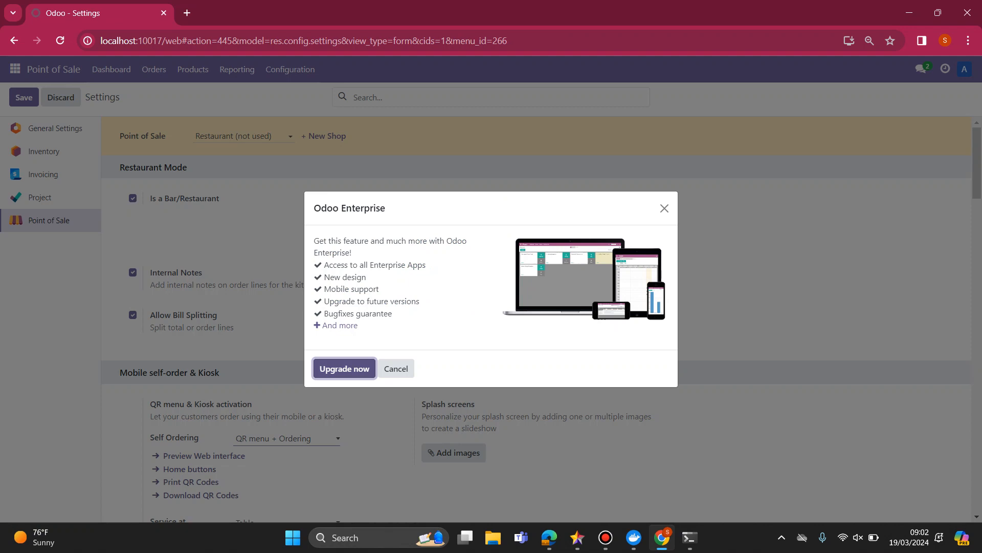
key(Escape)
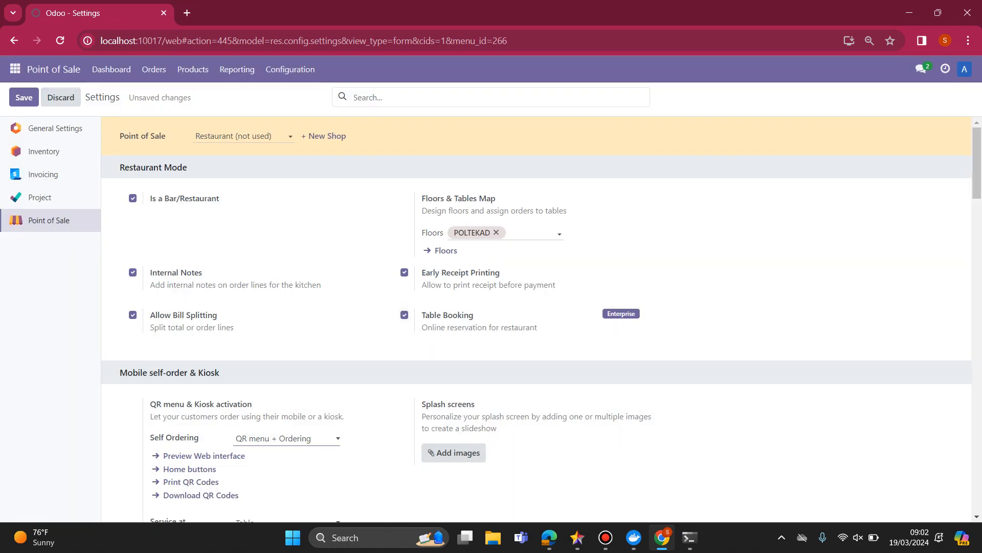
key(alt+s)
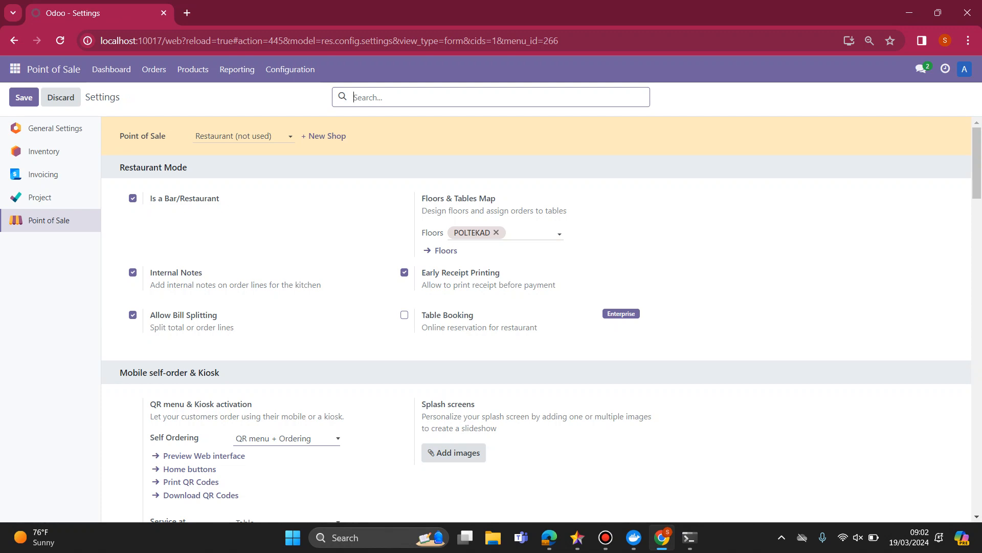
click(404, 315)
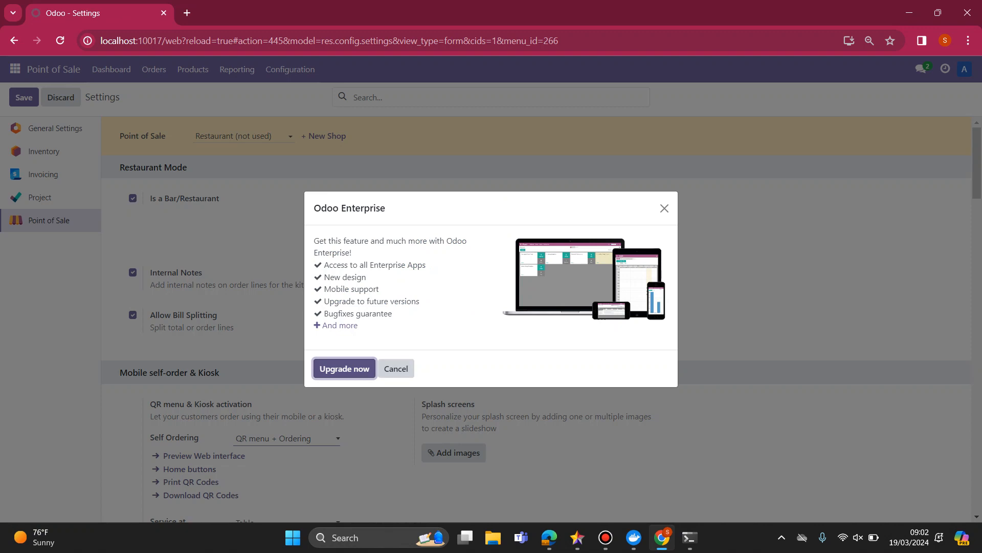
click(396, 368)
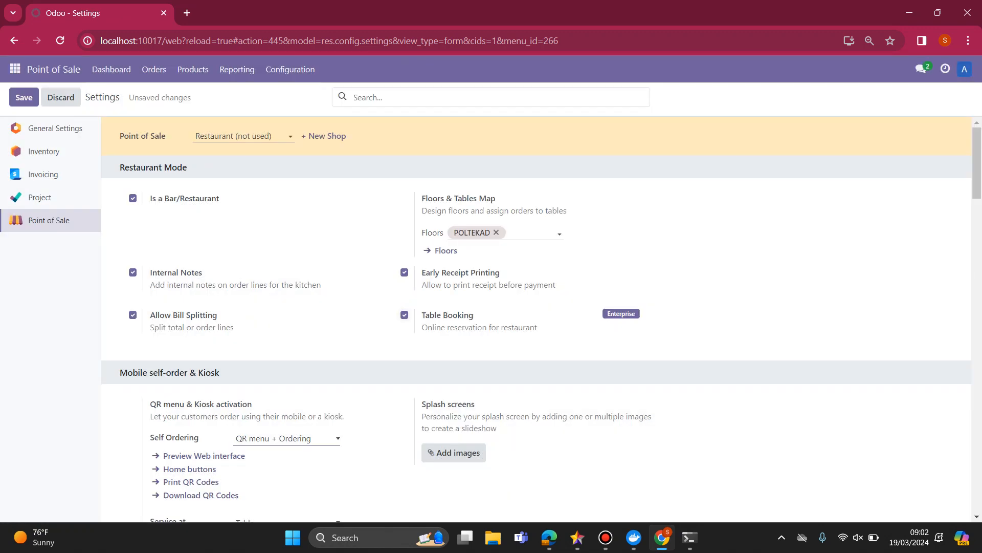
Turn off Table Booking, look through the self-order settings and save the page.
click(404, 315)
key(ctrl+plus)
key(ctrl+plus)
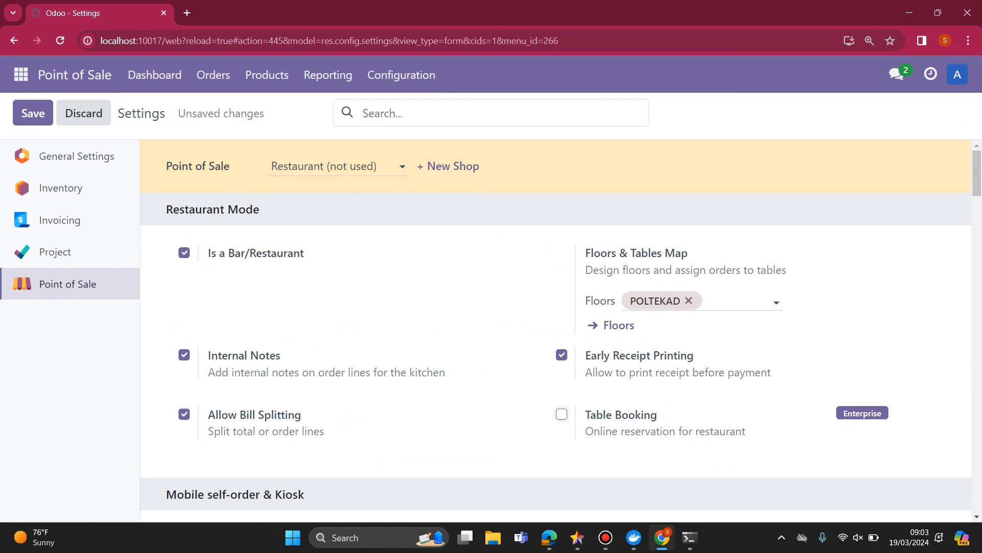
scroll(560, 330, down, 15)
scroll(561, 330, up, 5)
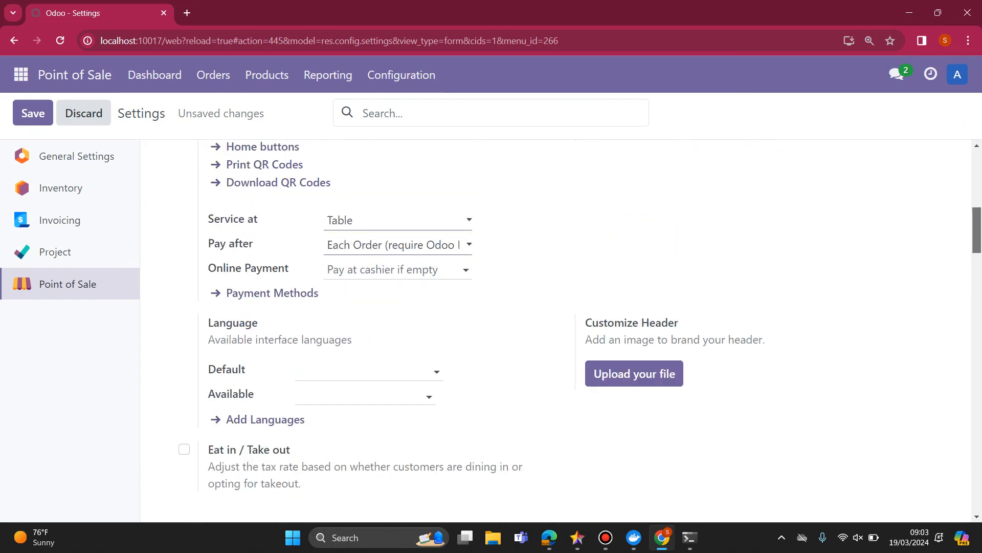
drag(977, 230, 977, 173)
click(33, 113)
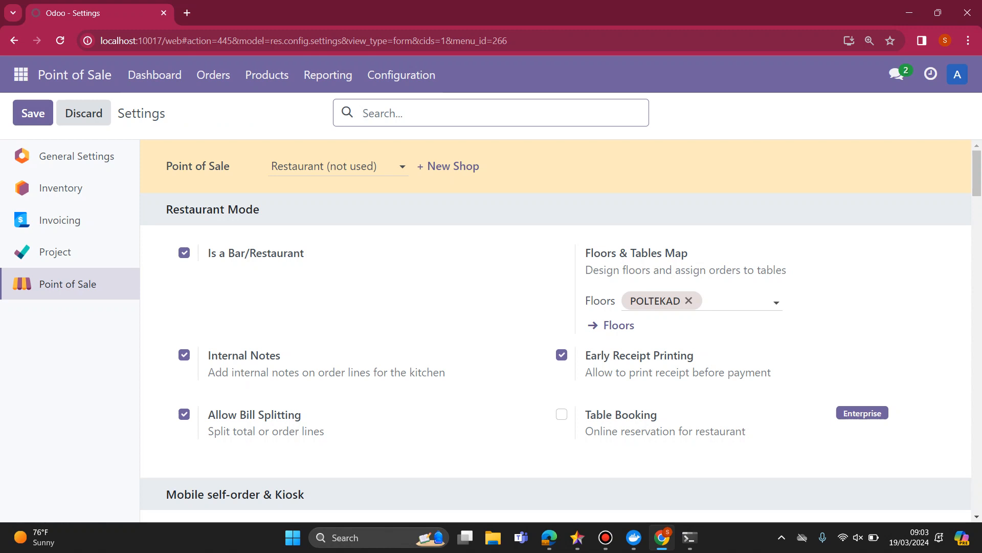
Keep Restaurant as the selected point of sale and return to the Point of Sale dashboard.
click(338, 166)
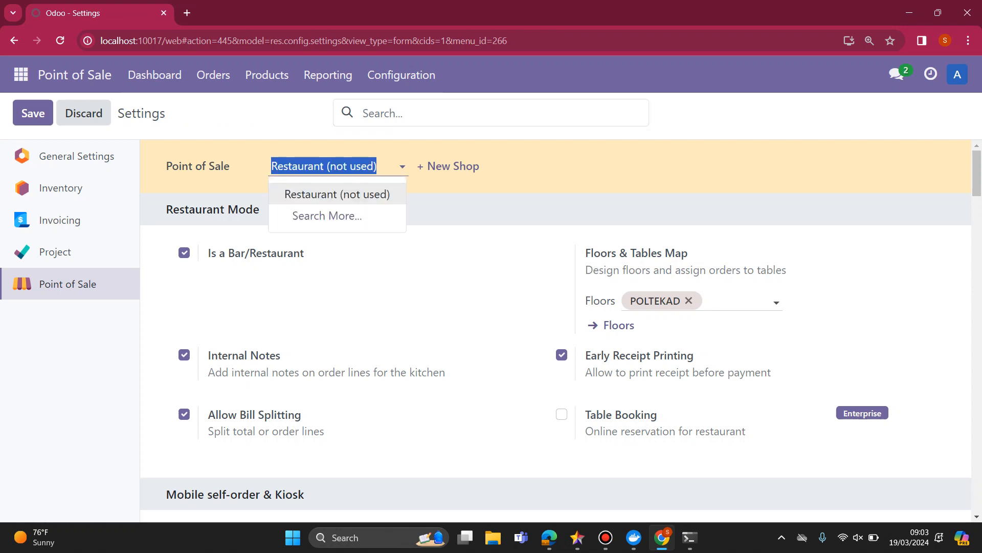
click(338, 195)
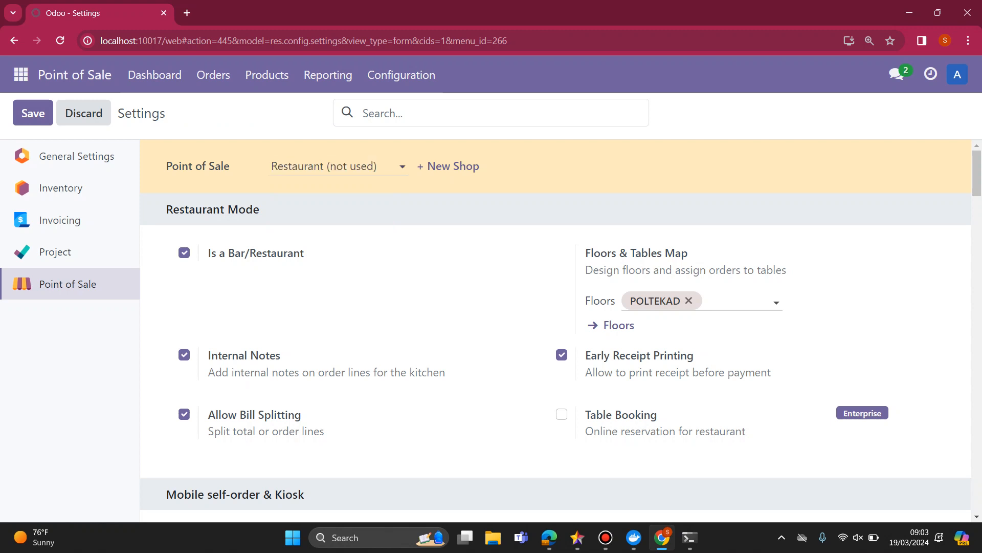
click(21, 74)
key(Up)
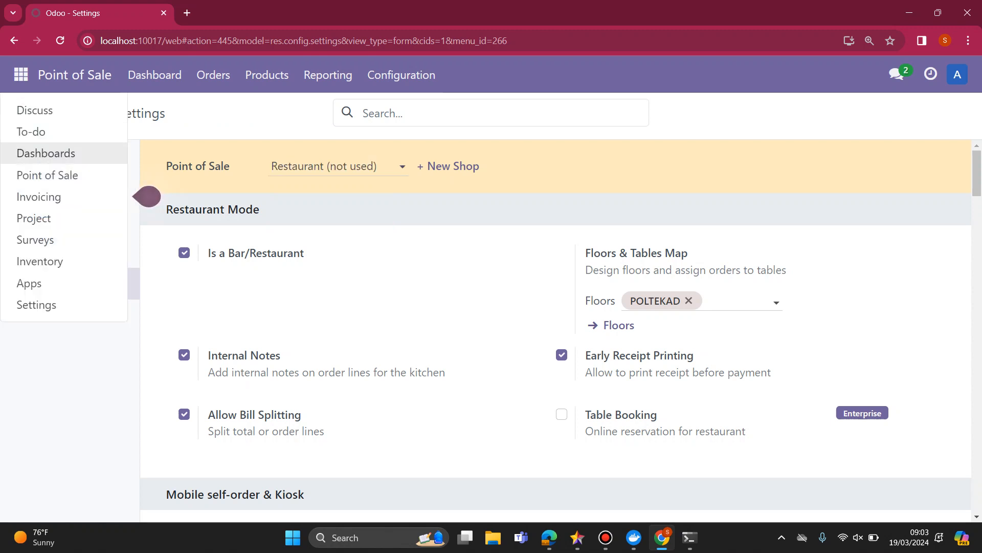
key(Down)
key(Return)
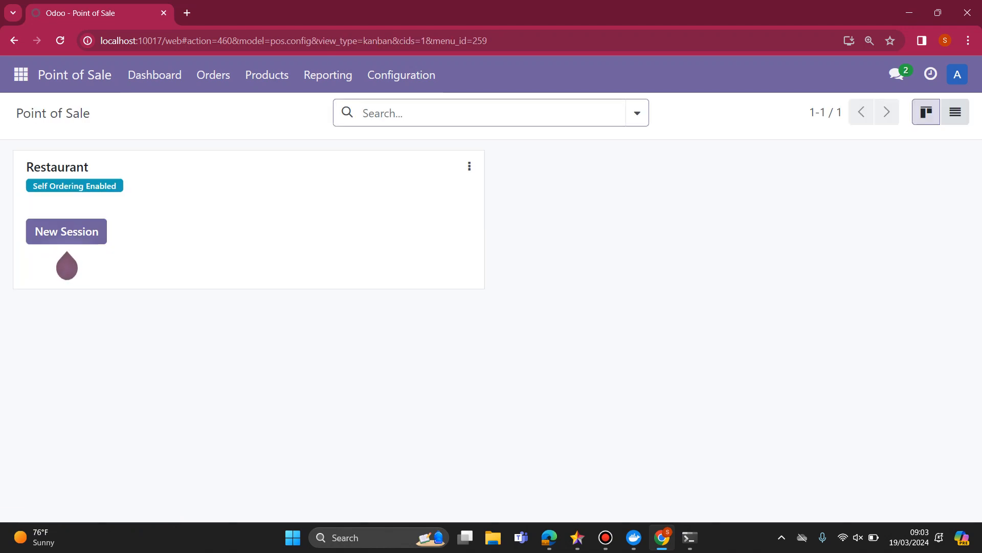
key(ctrl+minus)
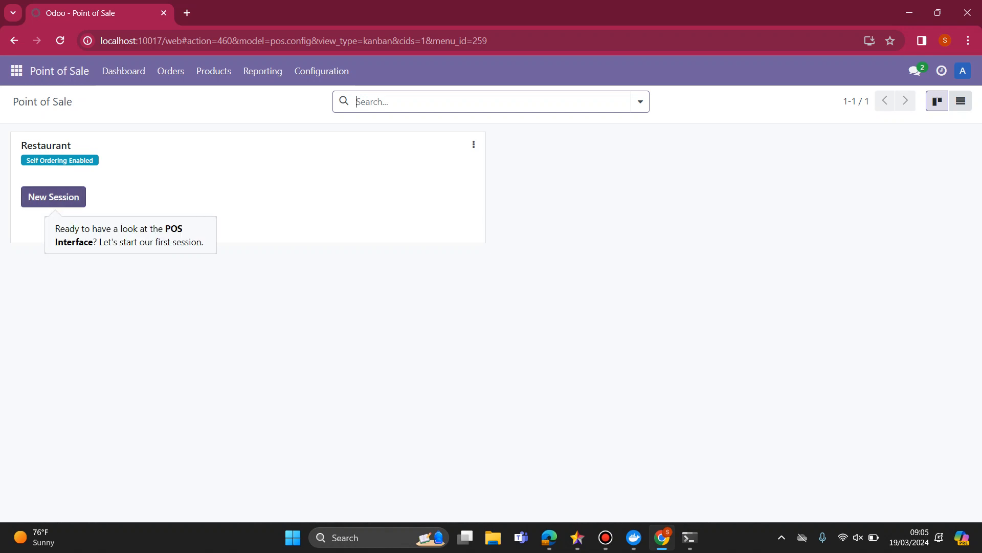
Start a new session for the Restaurant and set its opening cash to 500000.
click(53, 196)
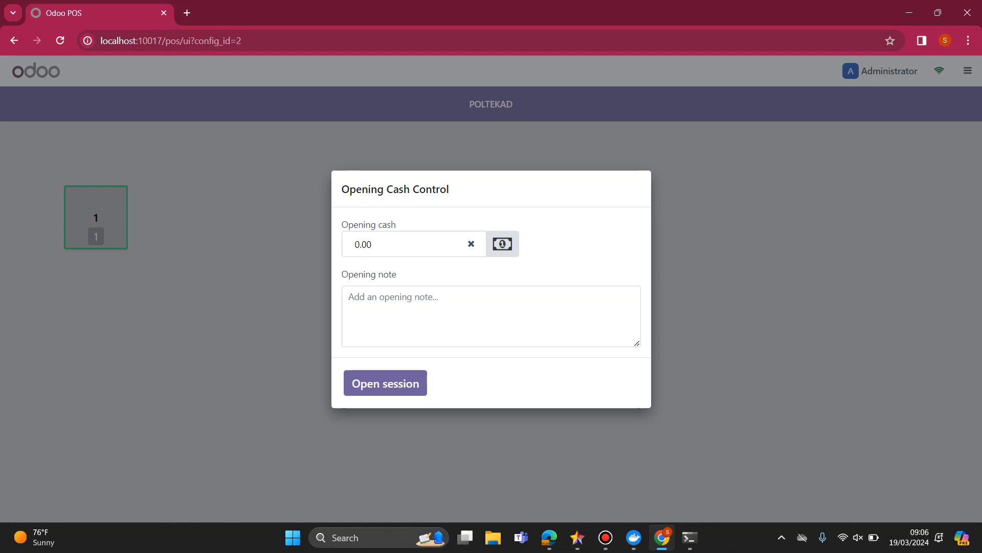
double_click(364, 244)
text(50000)
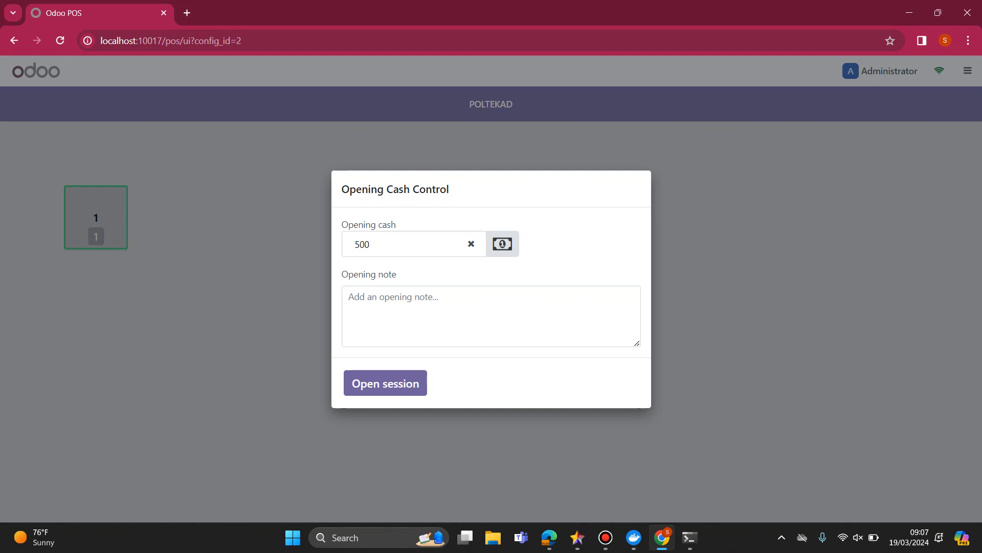
key(BackSpace)
key(BackSpace)
text(000)
key(Tab)
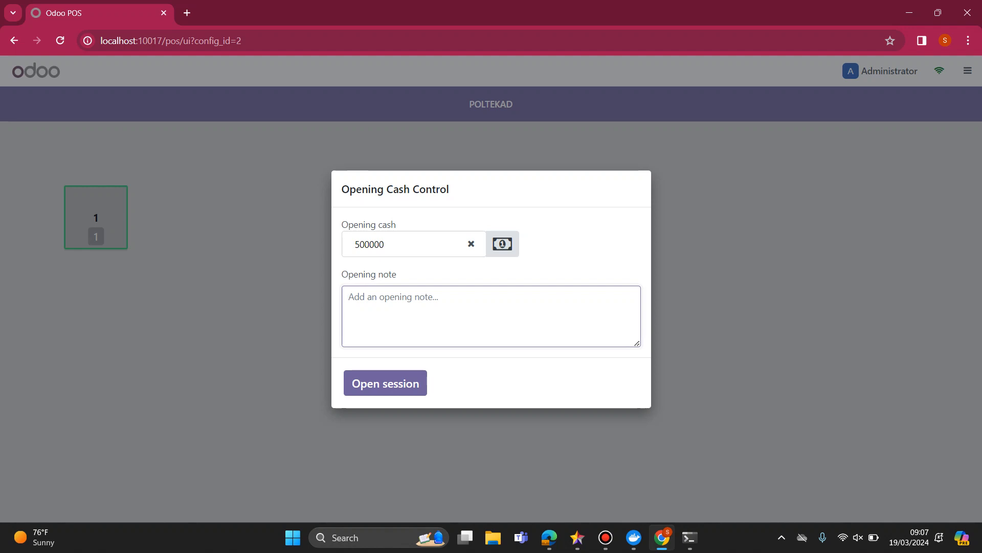
Add the opening note "Sisa Saldo Shift 1" and open the session.
text(Uang)
key(BackSpace)
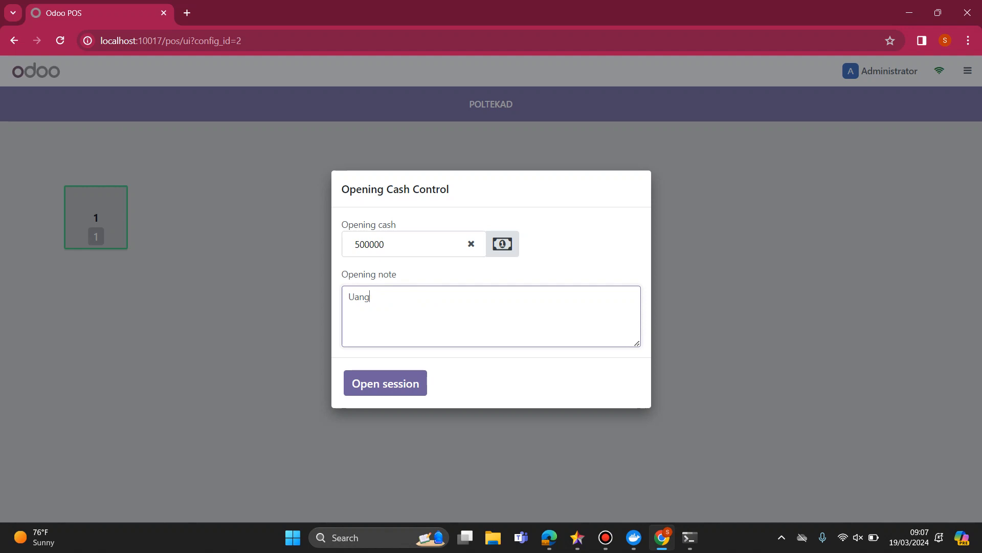
key(BackSpace)
key(BackSpace)
key(BackSpace)
key(BackSpace)
text(Sisa Saldo )
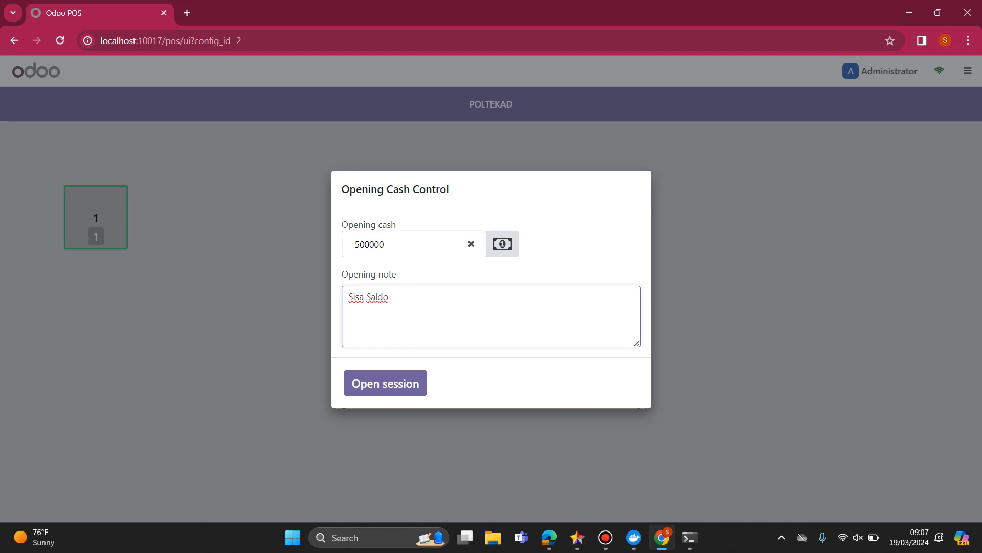
text(Shift 1)
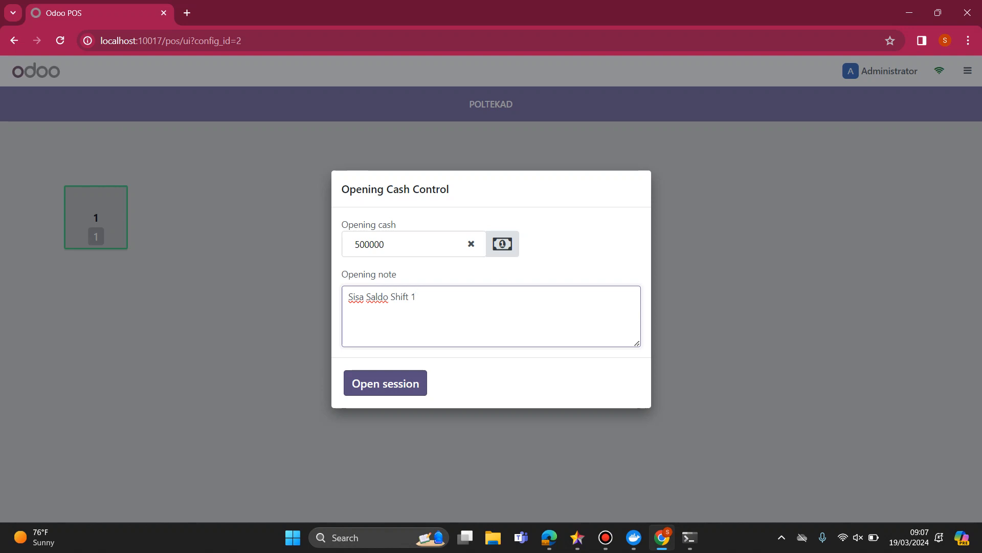
click(385, 383)
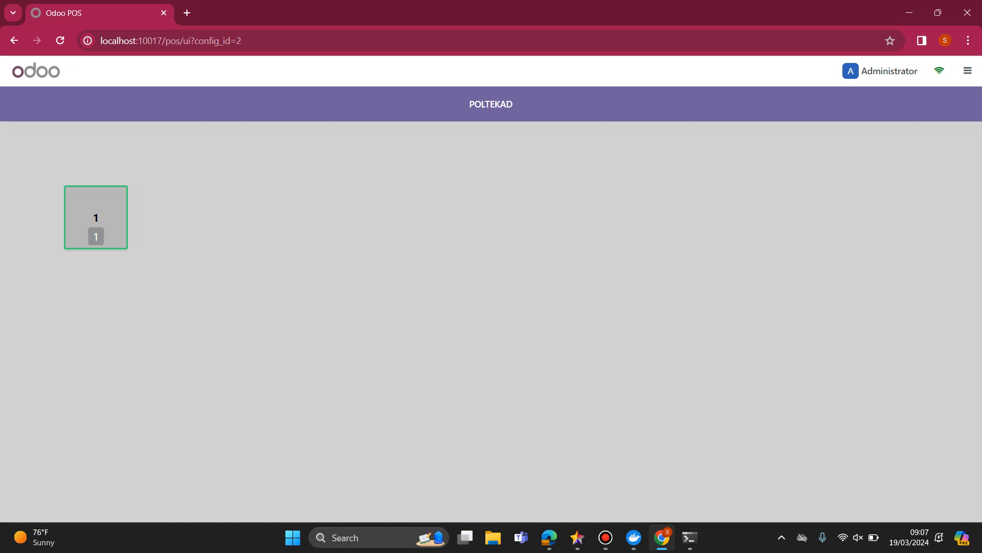
Open table 1 on the POLTEKAD floor and look through the Drinks and Food product categories.
click(95, 218)
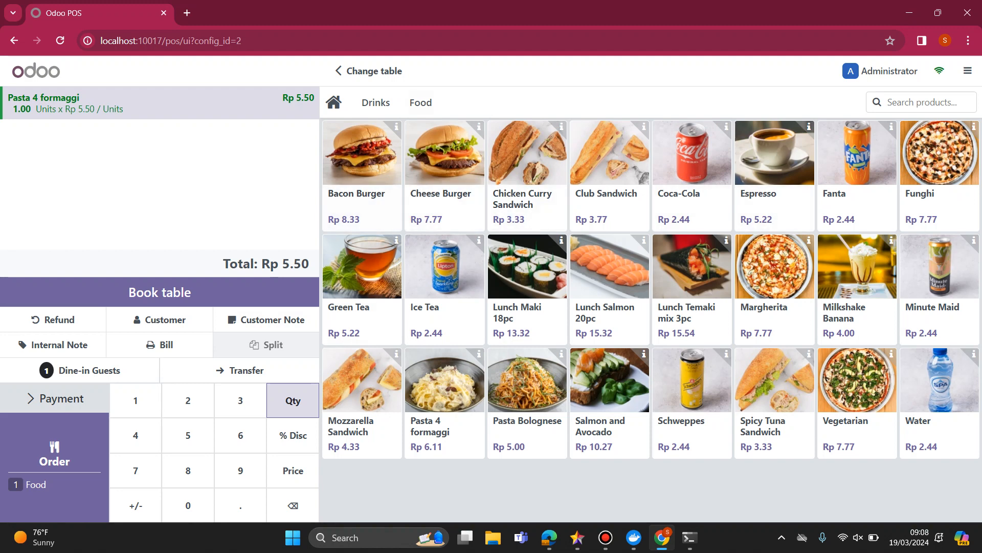
click(375, 102)
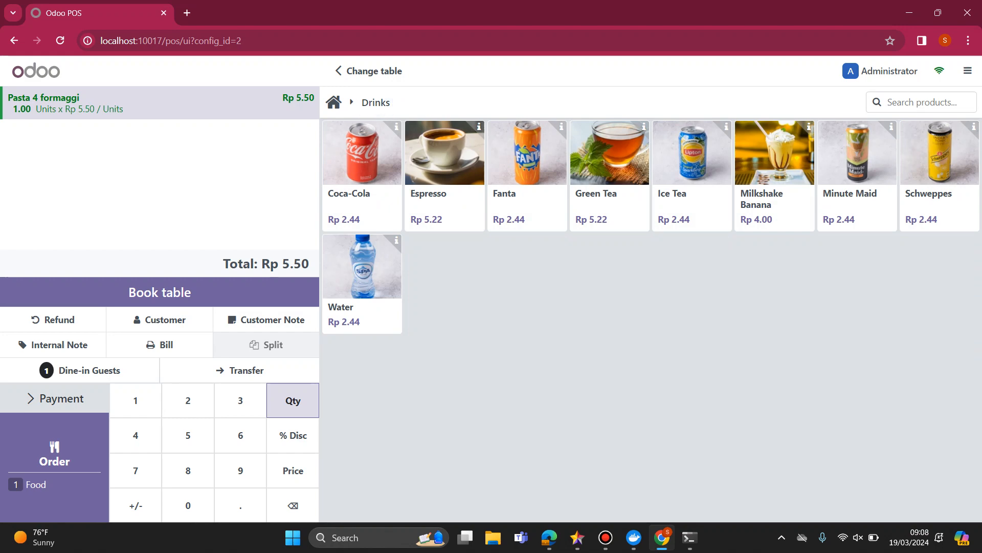
click(334, 102)
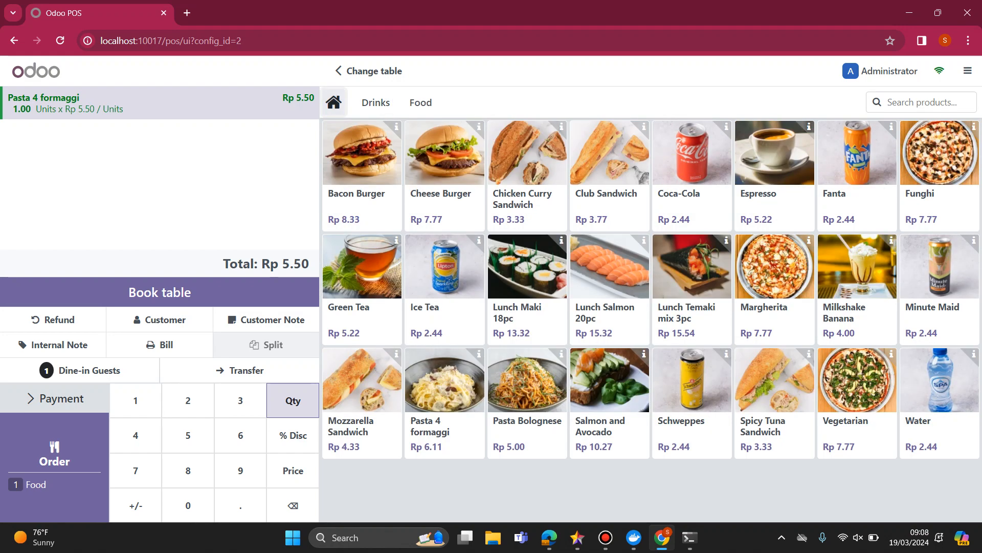
click(421, 102)
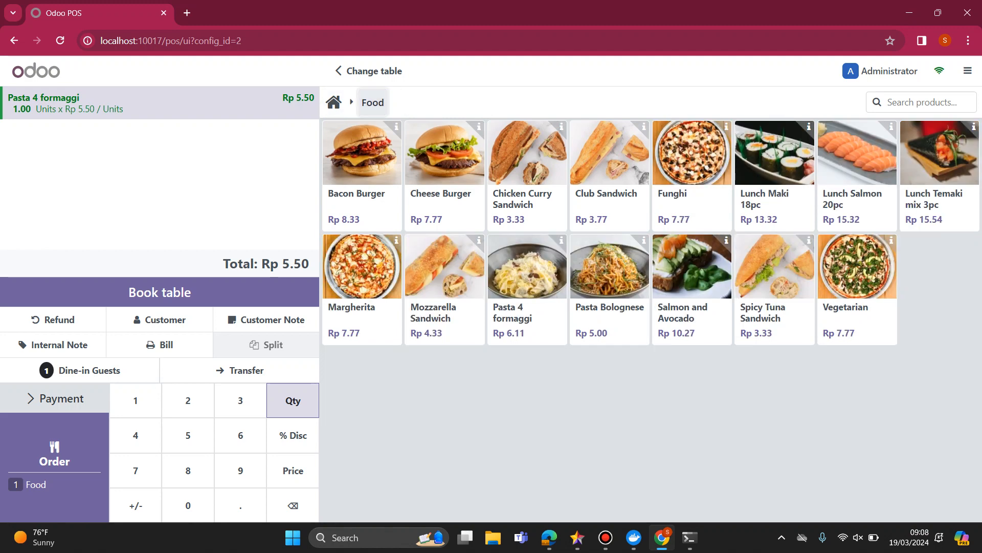
click(333, 102)
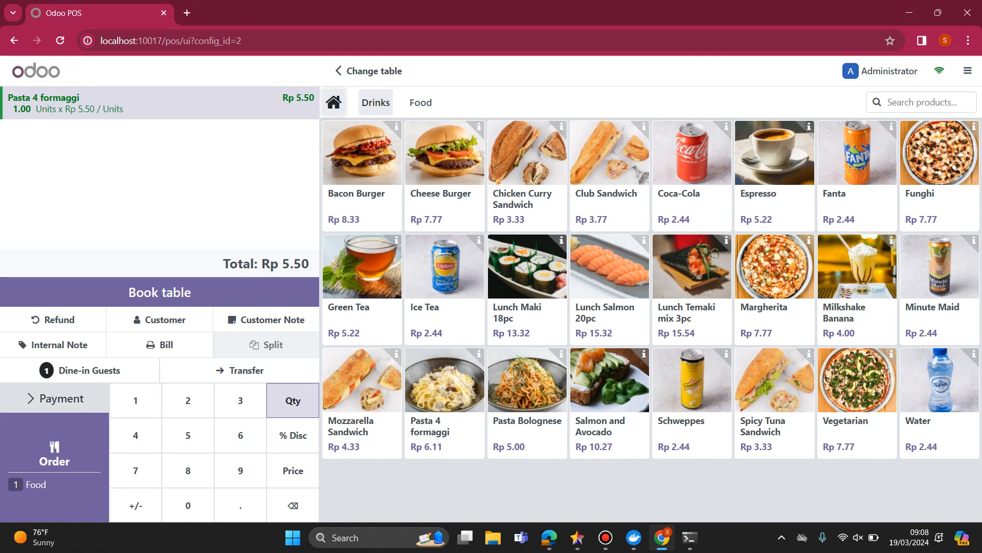
click(376, 102)
click(333, 102)
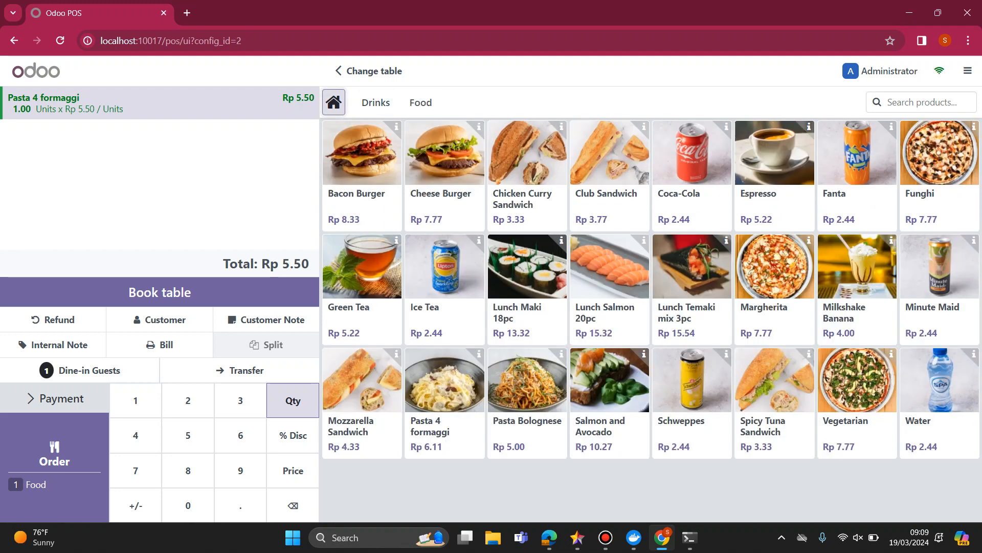
click(421, 102)
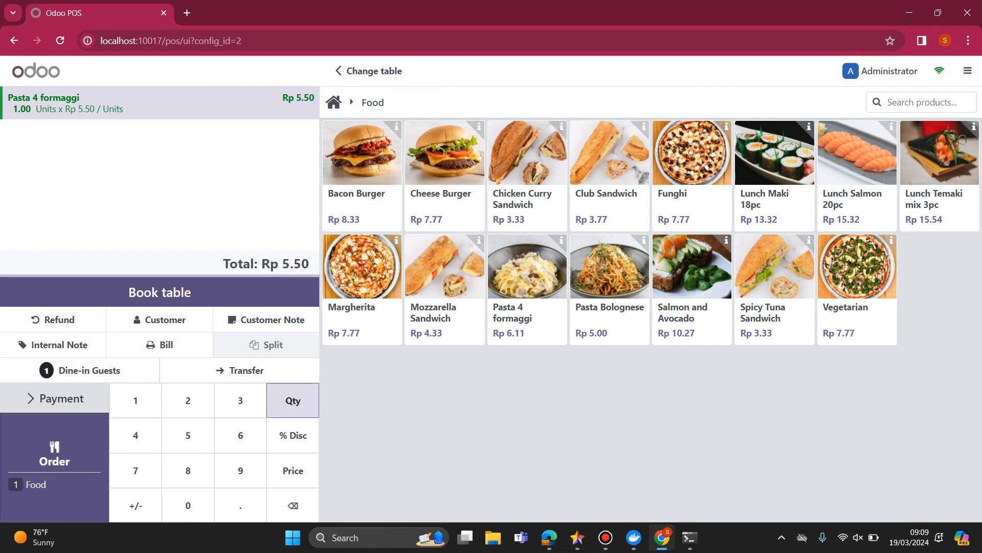
Send the table's Pasta 4 formaggi order to preparation and confirm 1 dine-in guest.
click(55, 461)
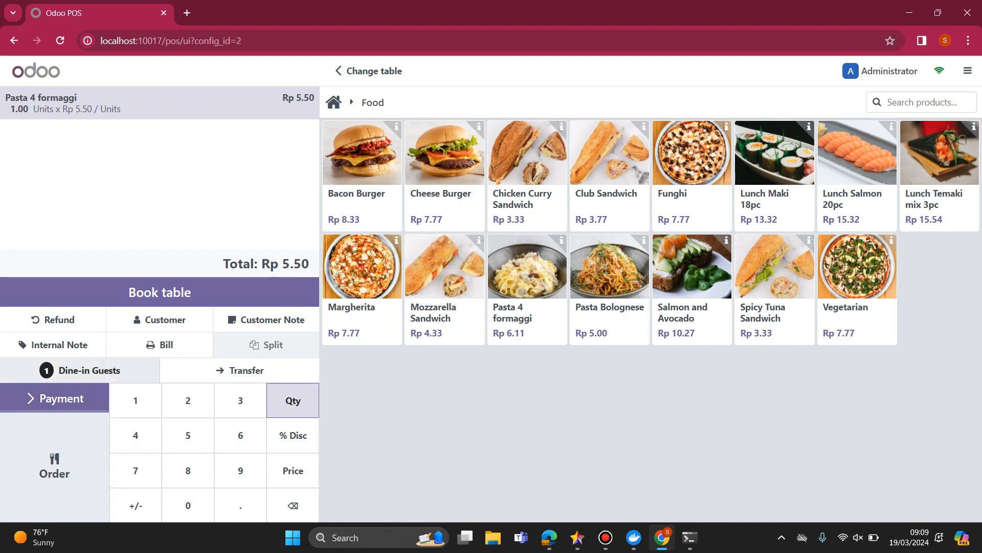
click(82, 370)
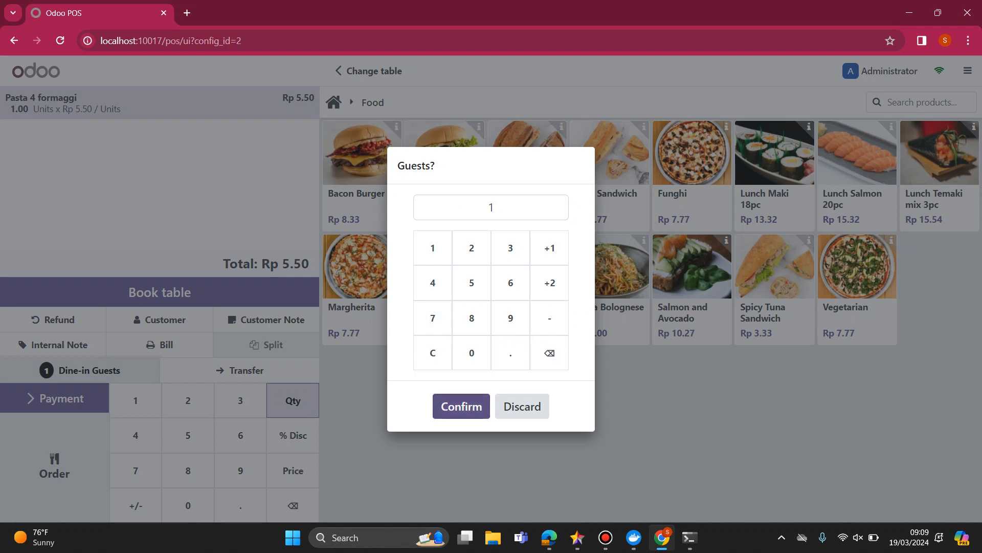
click(461, 406)
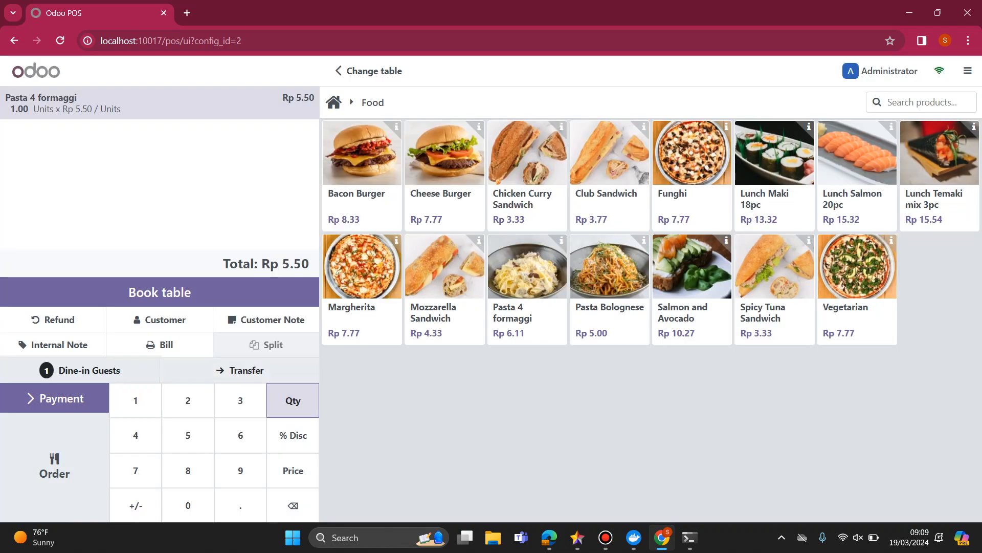
Start transferring the order, view the Main Floor tables, and go back to the Point of Sale dashboard.
click(240, 370)
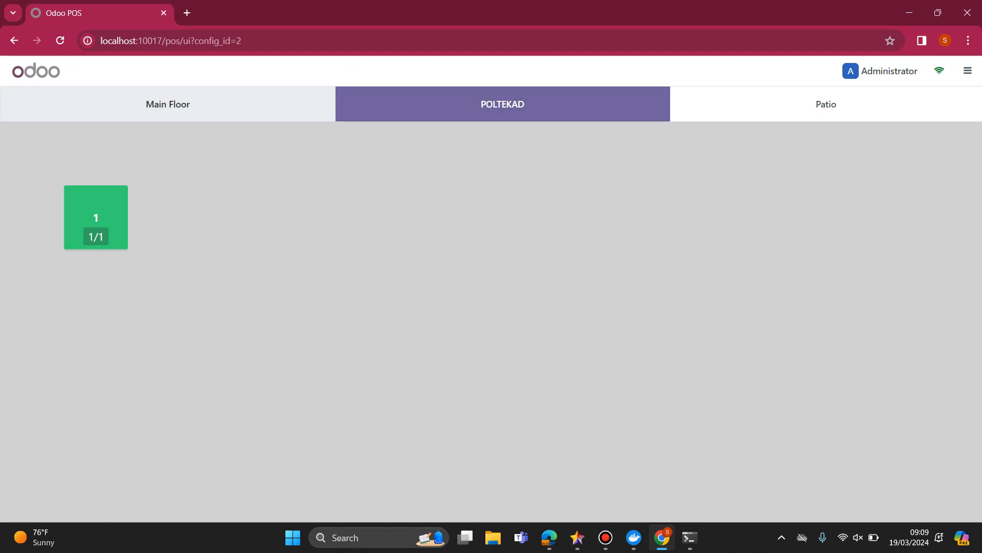
click(168, 104)
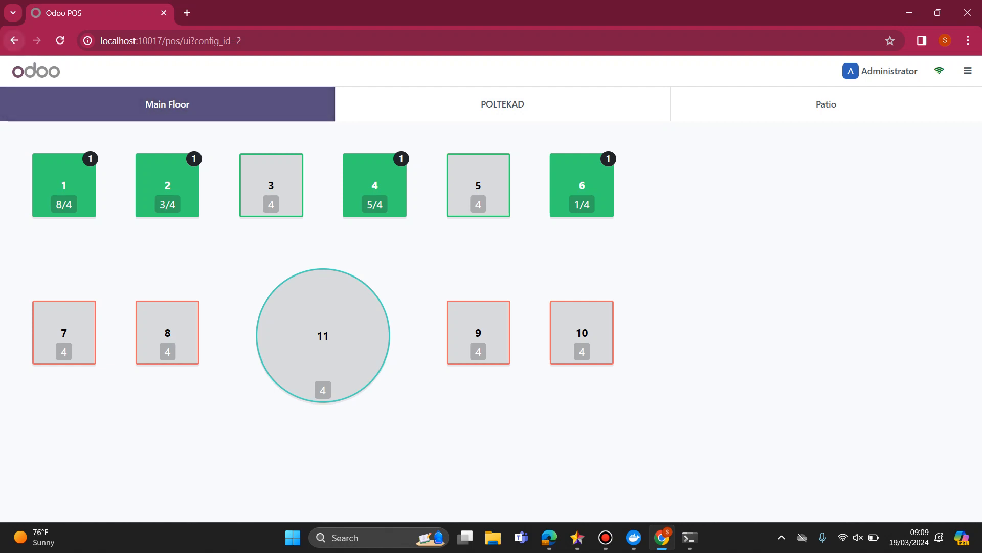
click(14, 40)
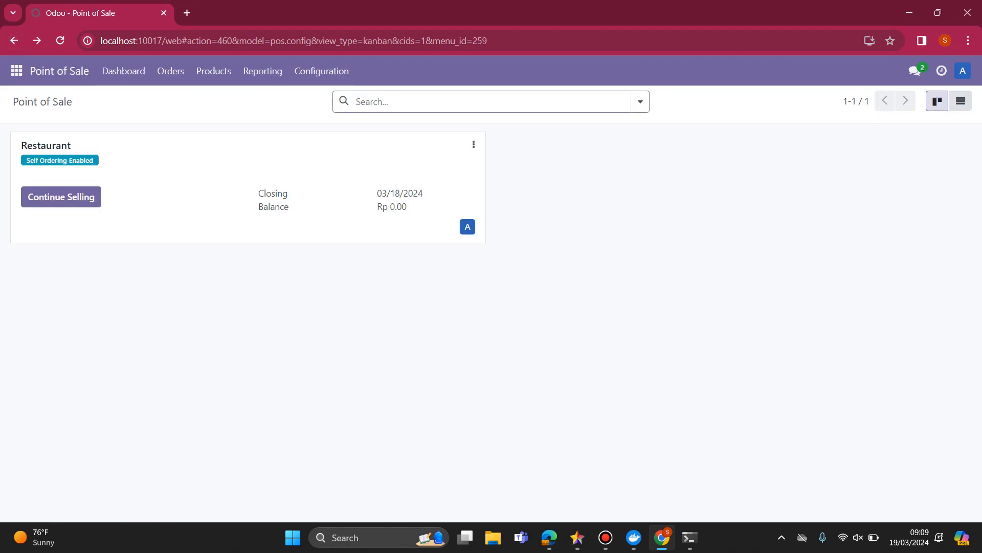
Continue selling in the Restaurant, open table 1 on the Main Floor and add 3 Cheese Burgers to its order.
click(61, 196)
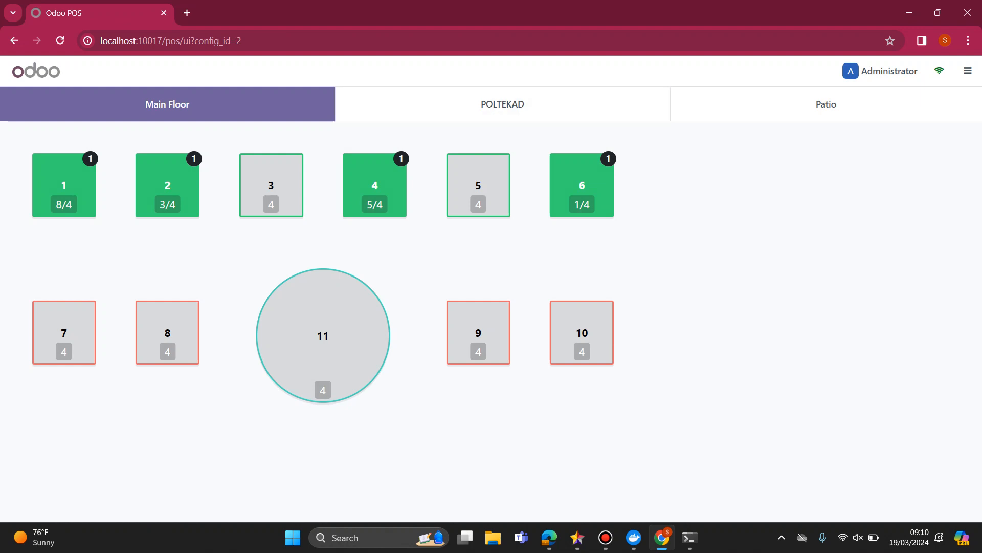
click(64, 186)
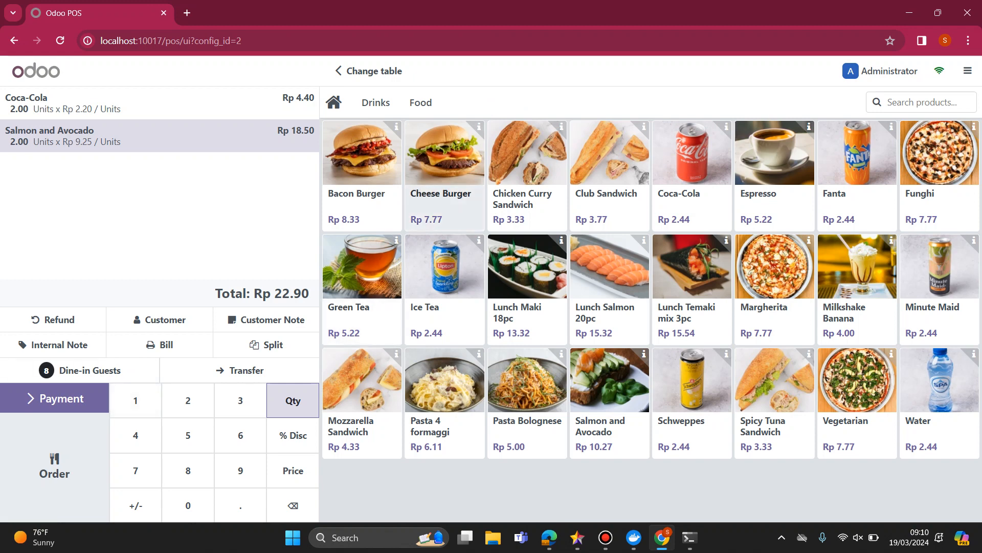
click(443, 202)
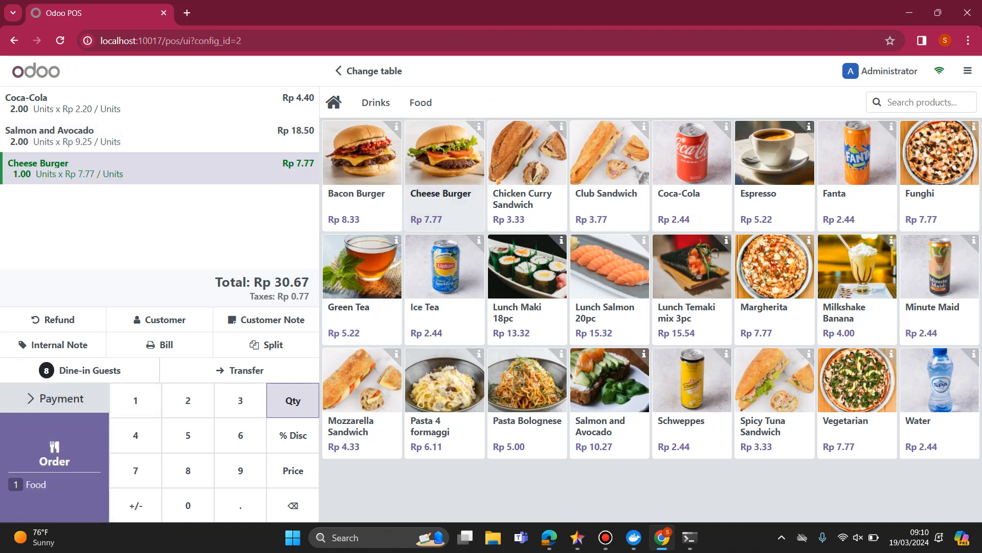
key(3)
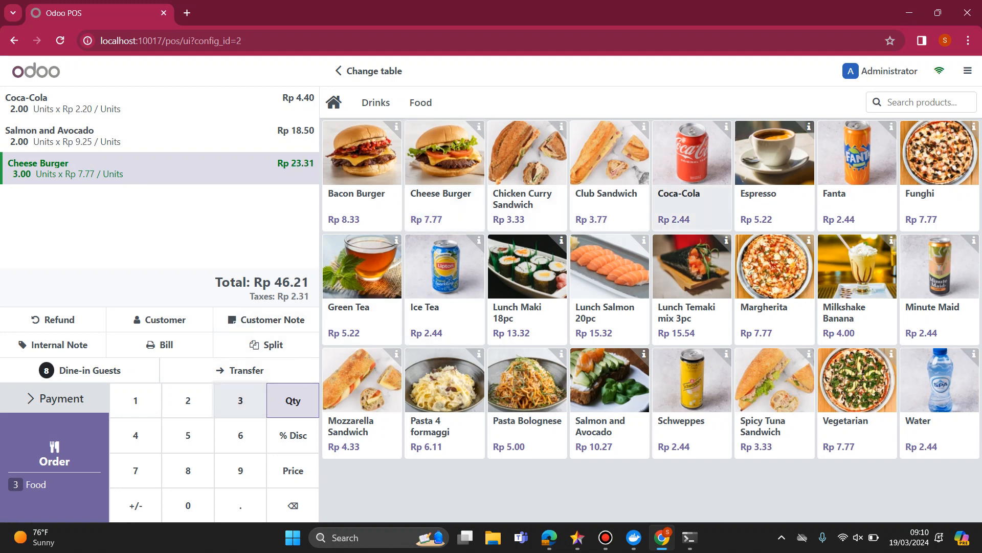
Add one Espresso to the order and set the Coca-Cola quantity to 3.
click(691, 202)
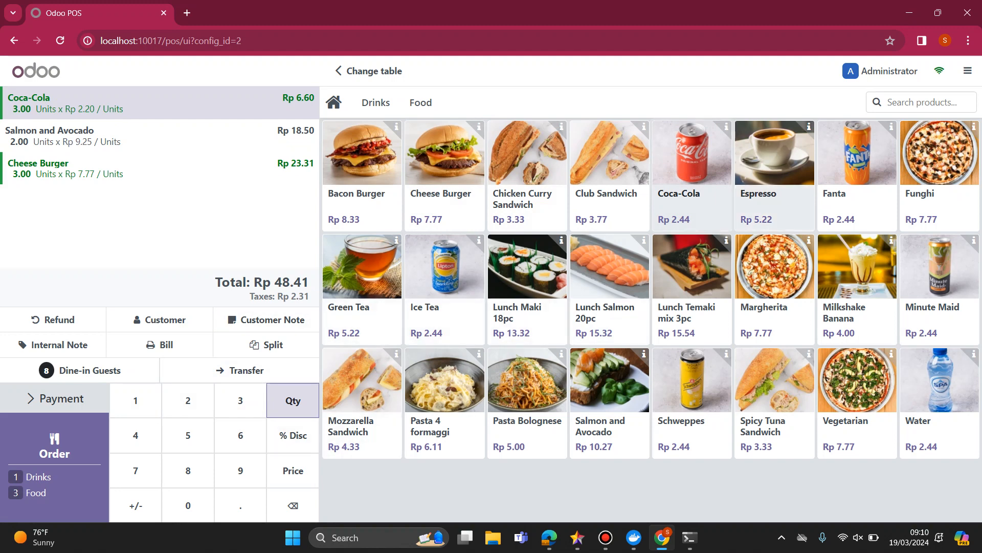
click(774, 169)
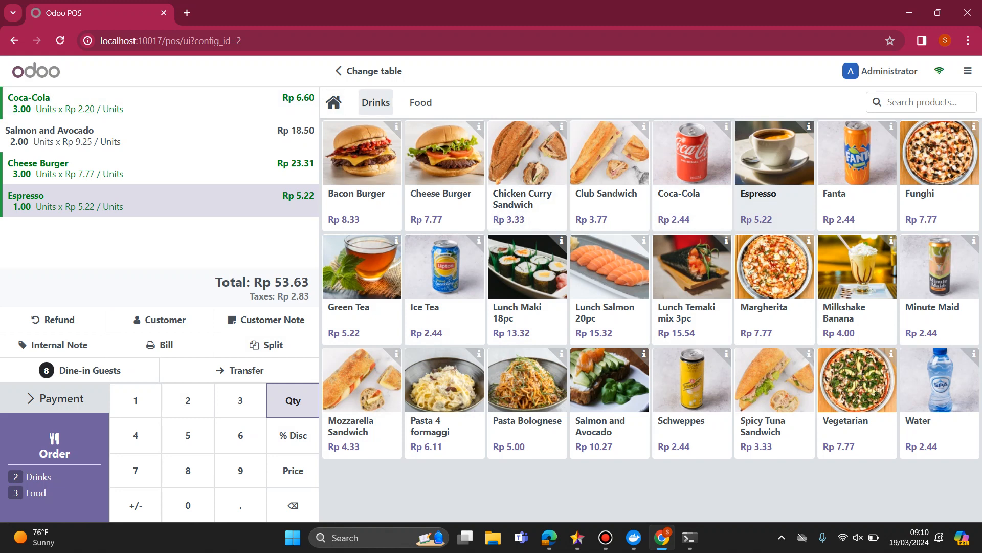
click(376, 102)
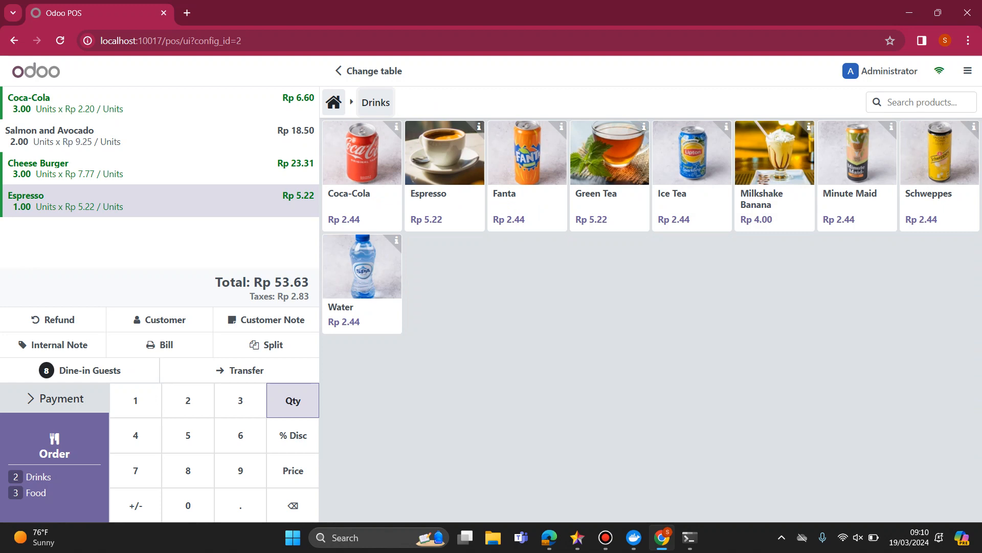
click(362, 169)
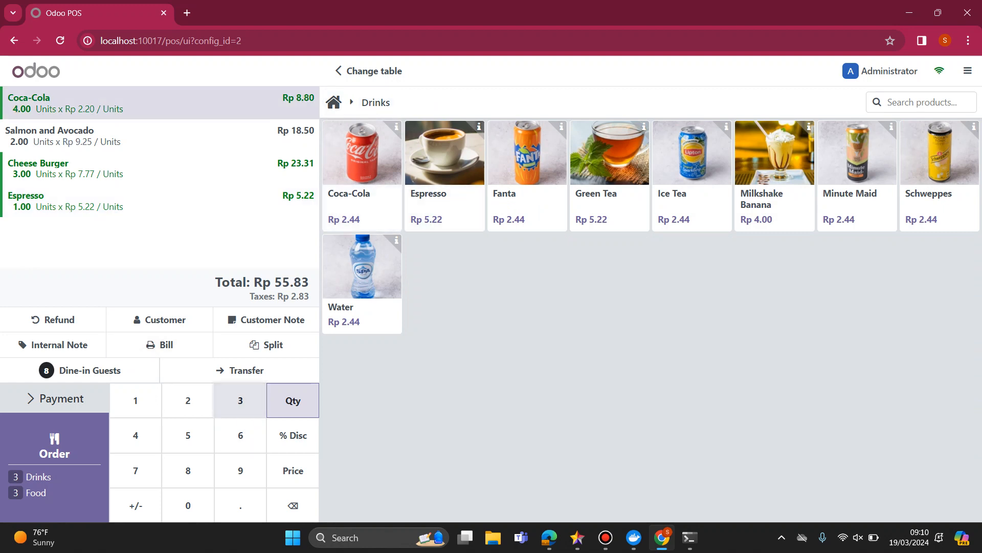
click(239, 400)
Assign the second existing customer in the customer list to the table 1 order.
click(159, 319)
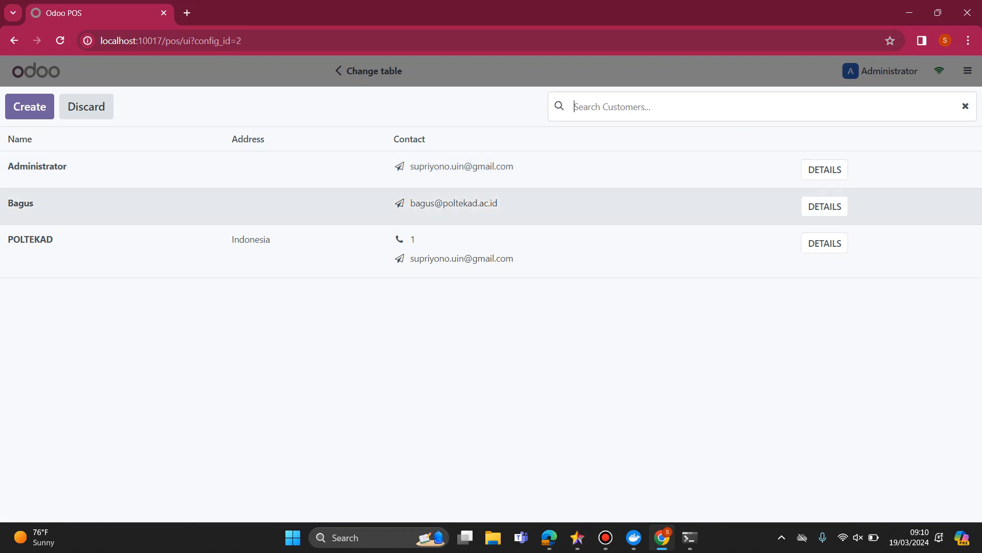
click(156, 206)
click(159, 319)
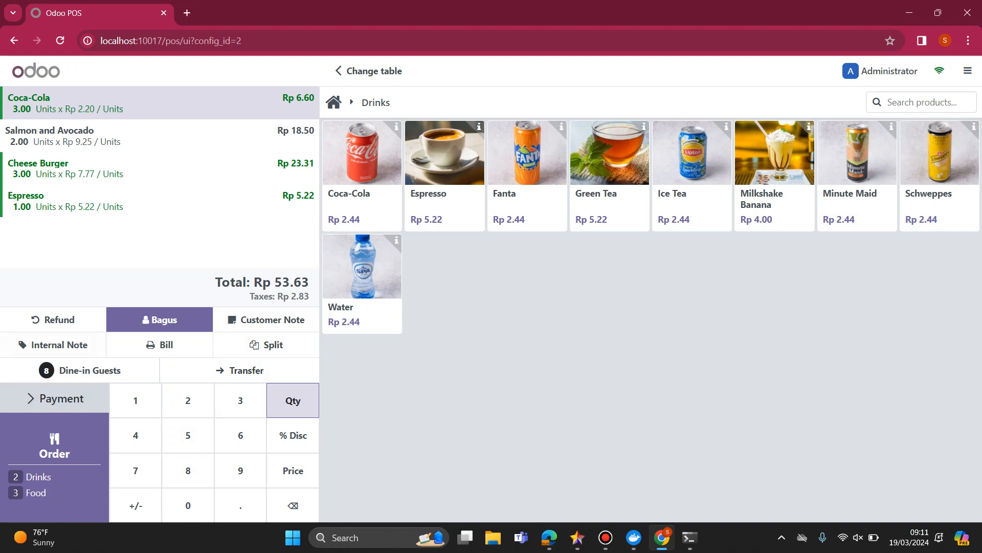
Preview the order's bill, check its items, total and VAT lines, and return to the order.
click(159, 344)
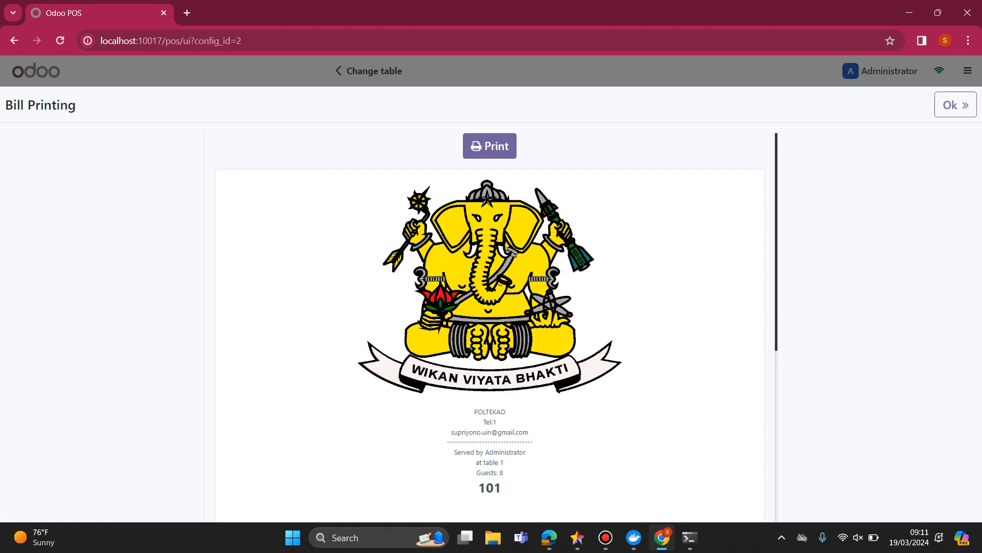
scroll(490, 327, down, 5)
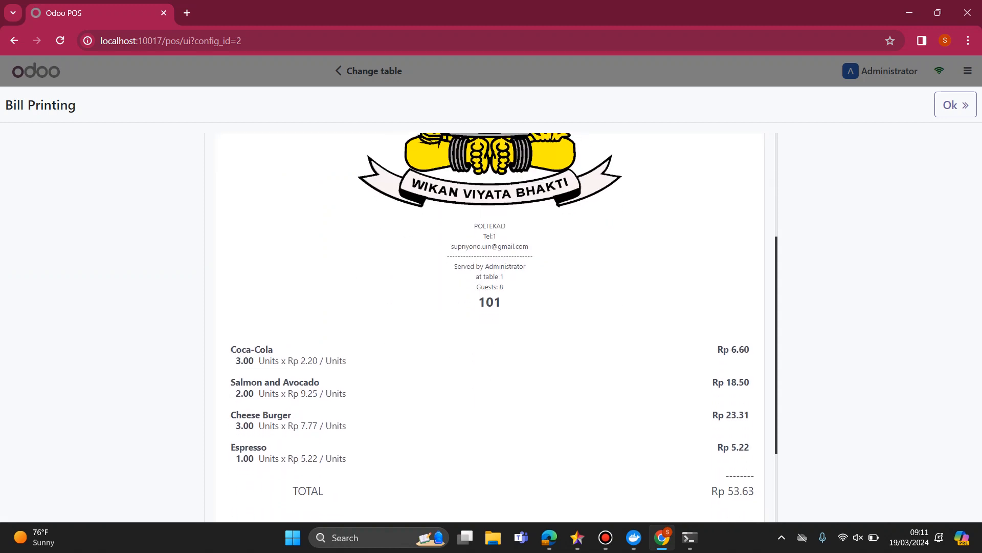
scroll(489, 328, down, 1)
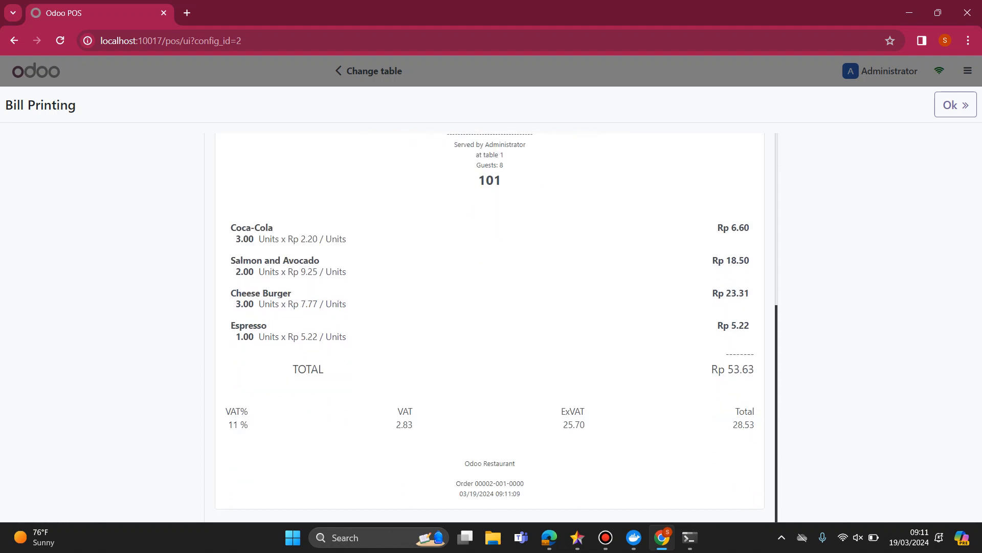
scroll(490, 327, up, 5)
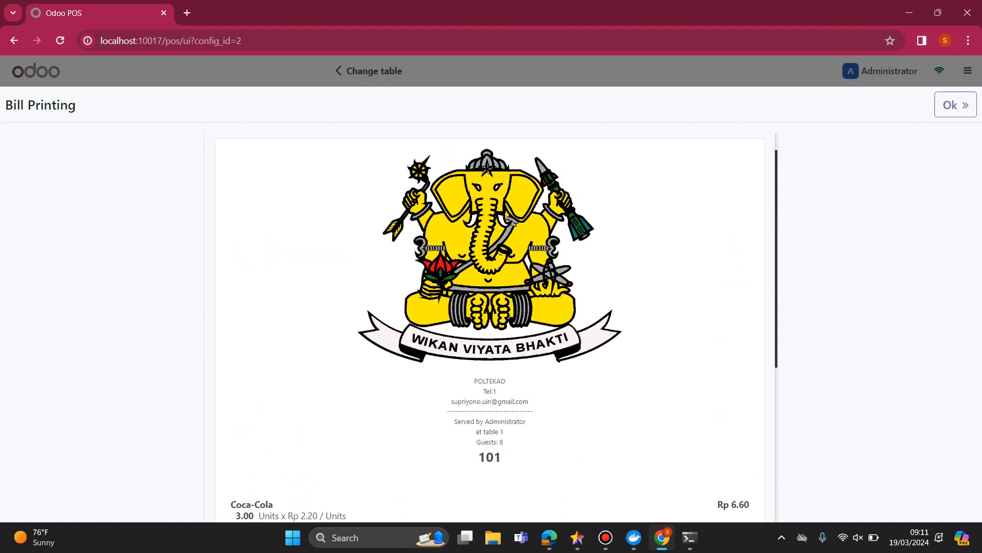
scroll(490, 328, down, 5)
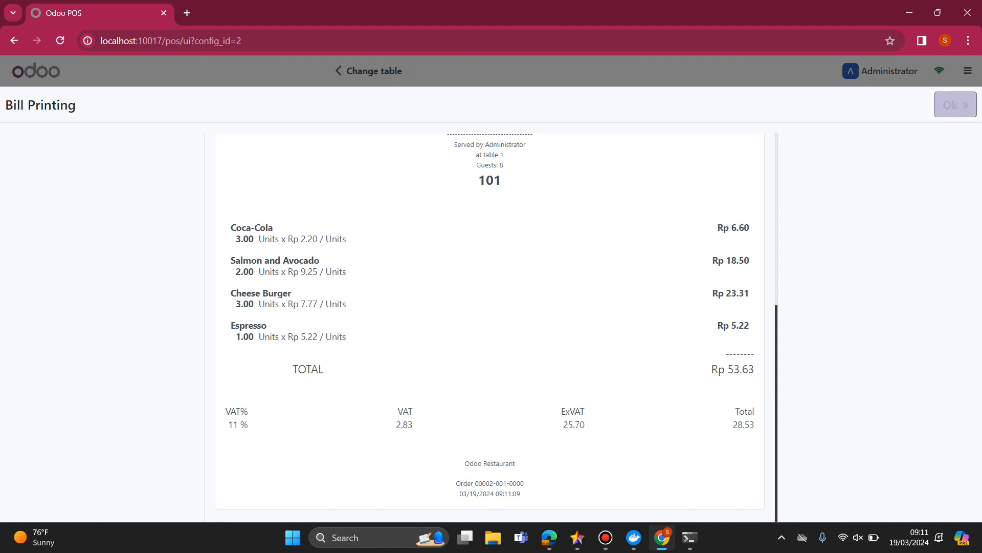
click(955, 105)
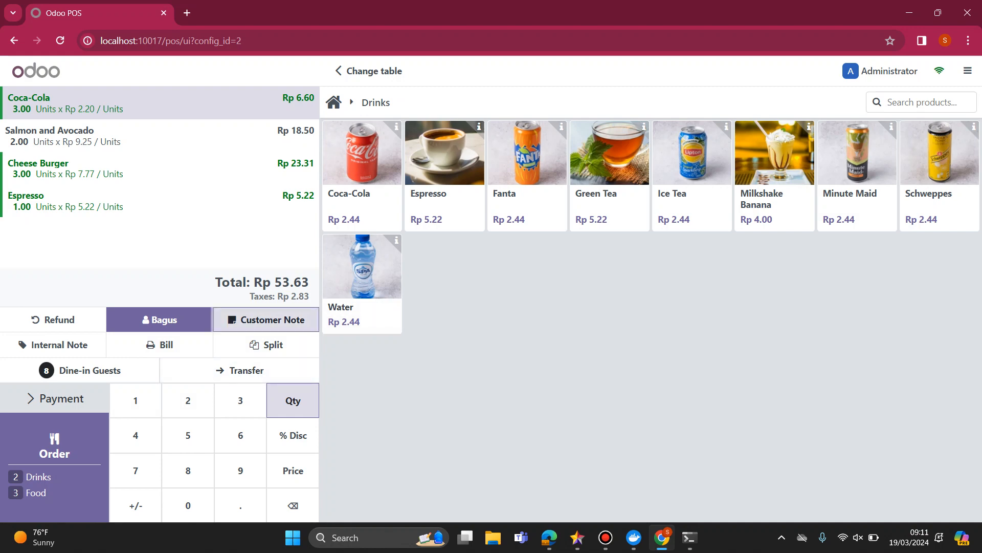
Add the customer note "tanpa gula untuk es teh" to the Coca-Cola line.
click(266, 319)
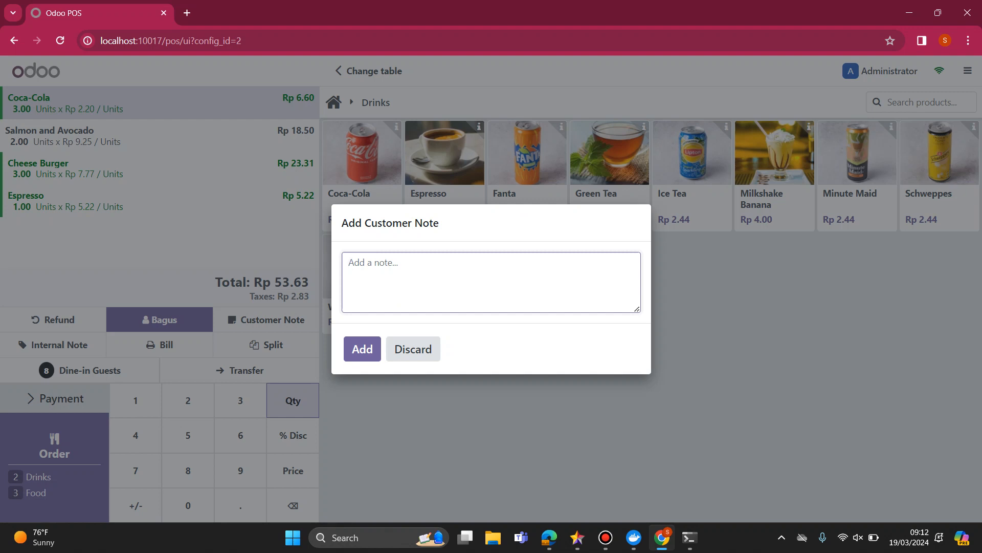
text(gula)
key(BackSpace)
key(BackSpace)
key(BackSpace)
key(BackSpace)
key(BackSpace)
text(tanpa gula untuk es teh)
click(362, 349)
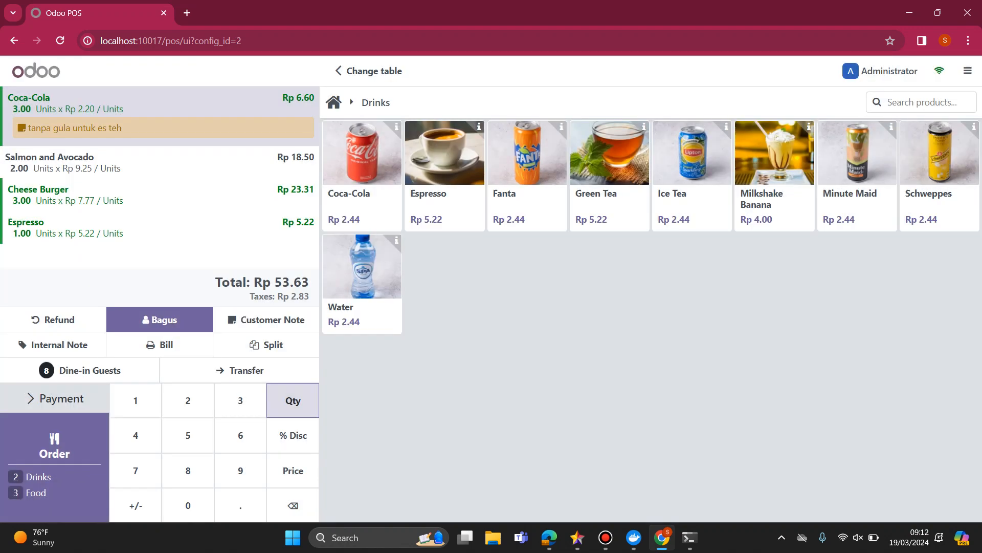
Preview the table 1 bill, check the note under the Coca-Cola line, and return to the order.
click(160, 344)
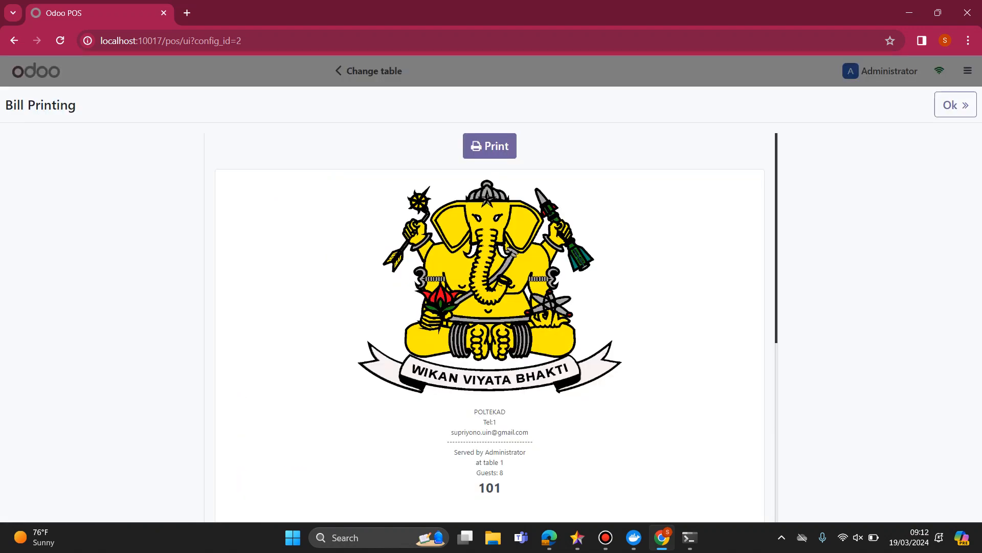
scroll(489, 327, down, 7)
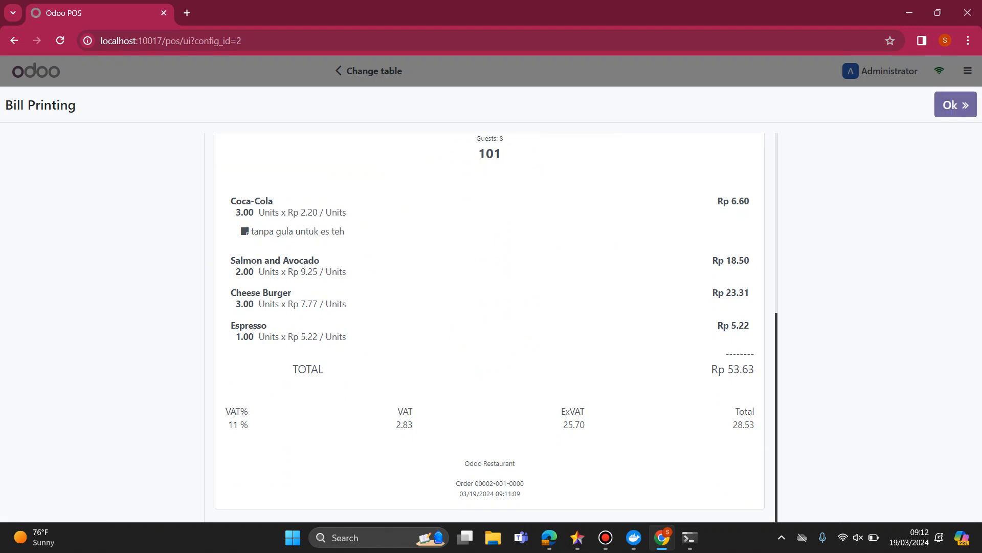
click(956, 104)
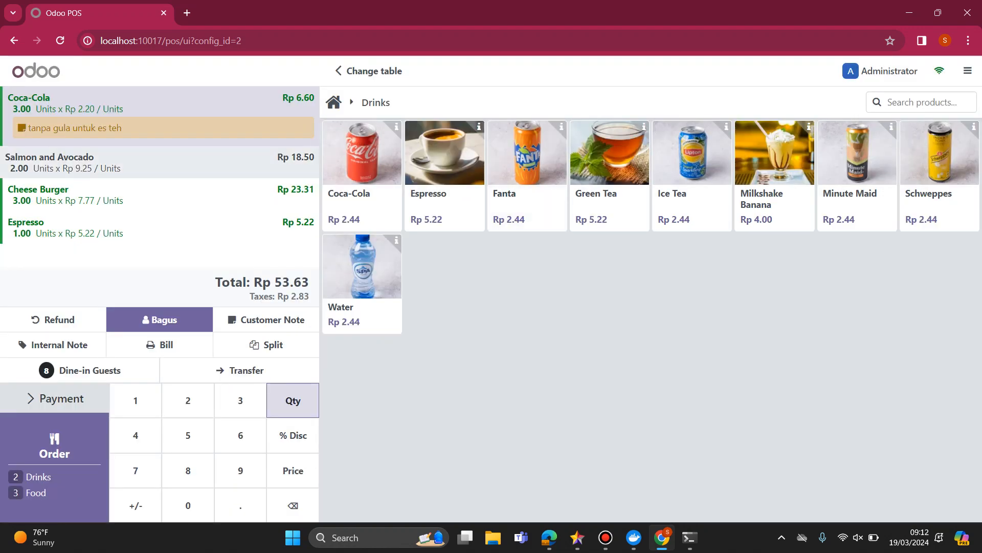
Add the customer note "pahit" to the Espresso line of the order.
click(153, 161)
click(153, 195)
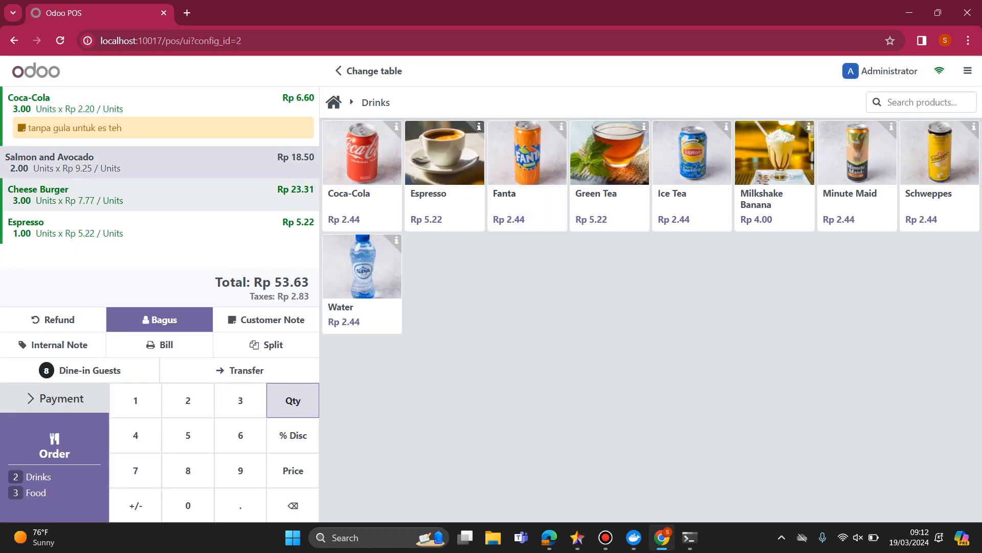
click(153, 227)
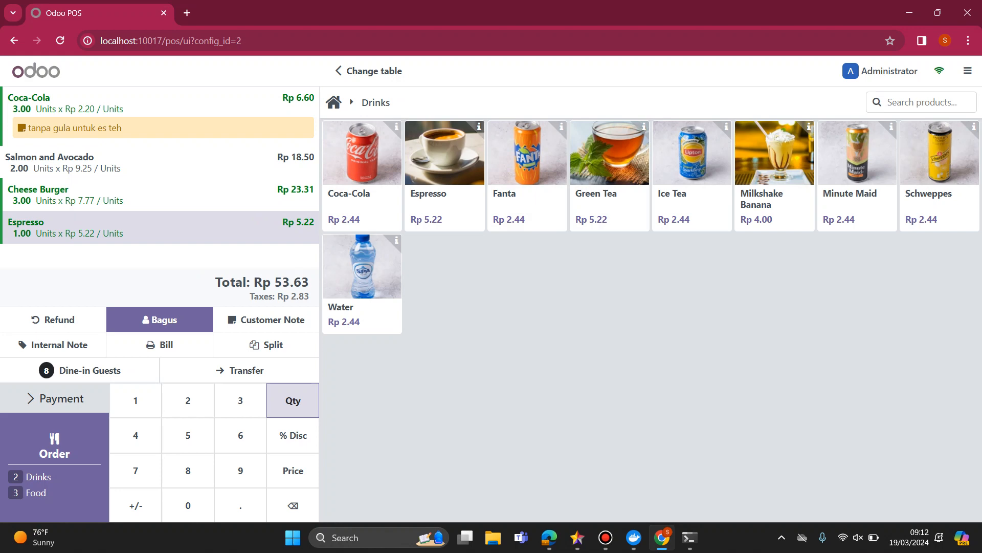
click(266, 319)
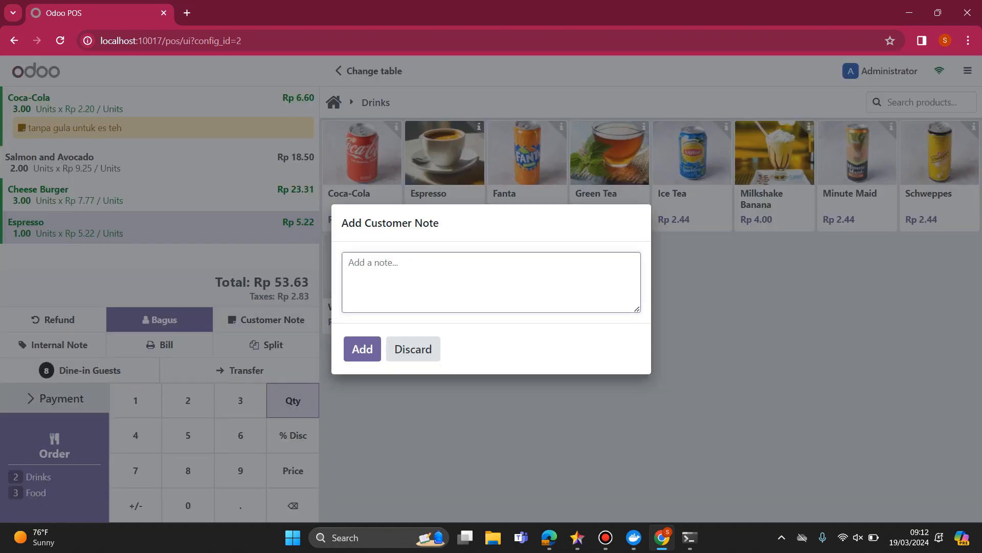
text(pahit)
click(362, 349)
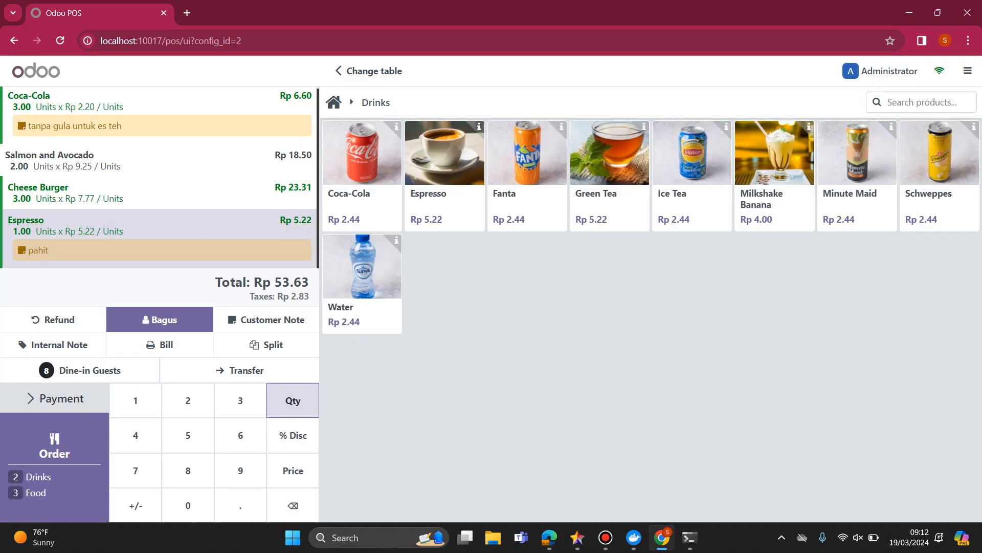
Preview the bill again, check the notes on the Coca-Cola and Espresso lines, and return to the order.
click(160, 344)
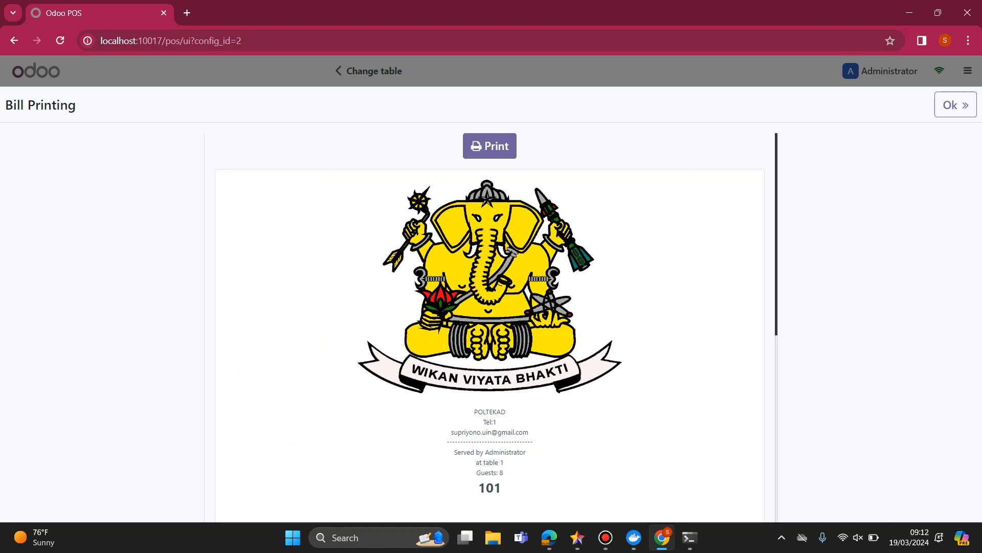
scroll(490, 326, down, 7)
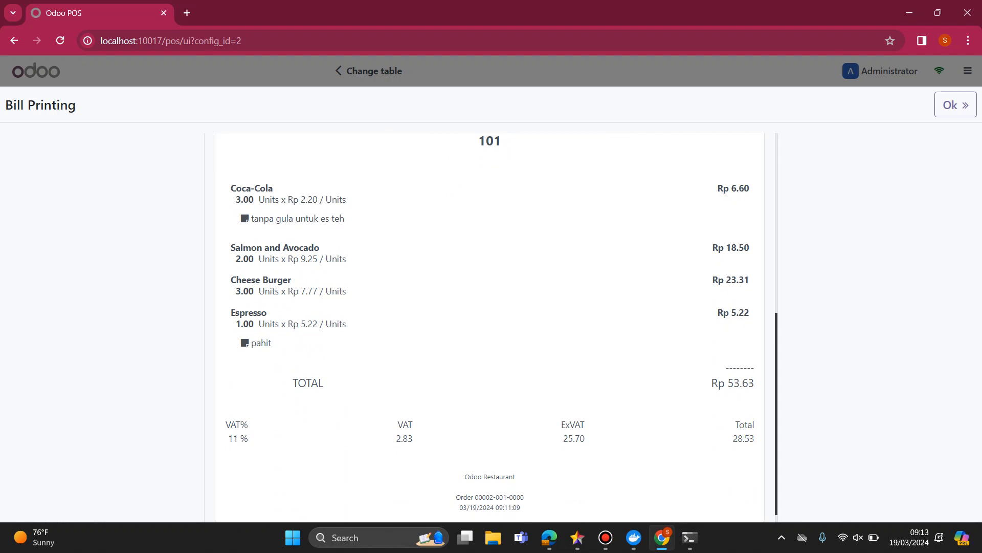
click(955, 105)
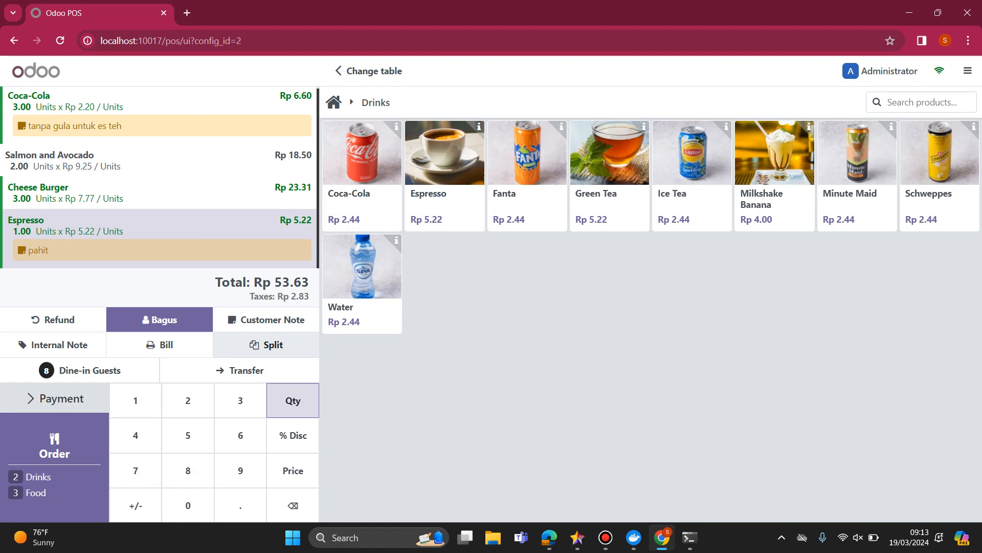
Try a split-bill payment with no items selected, using the Cash Restaurant and Bank methods, and leave the payment.
click(266, 344)
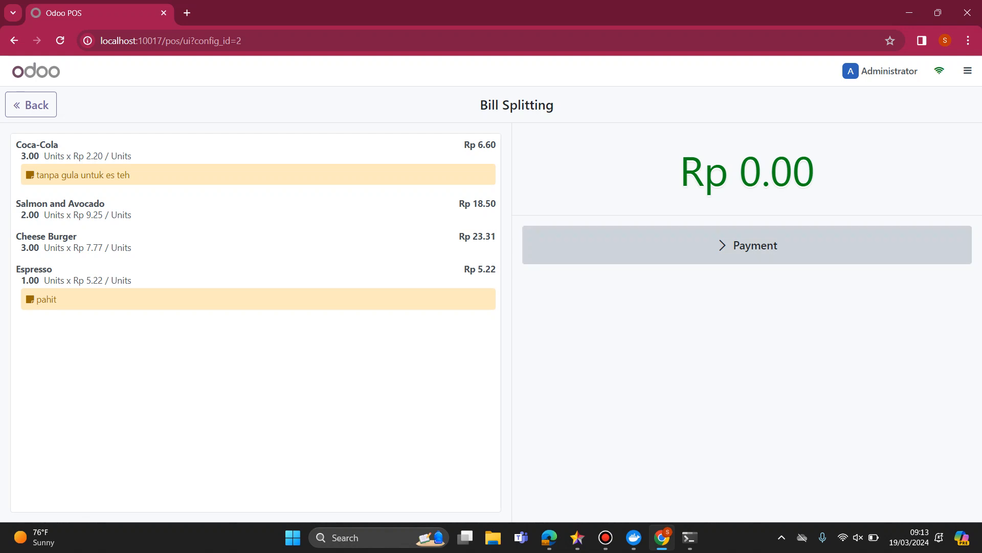
click(746, 245)
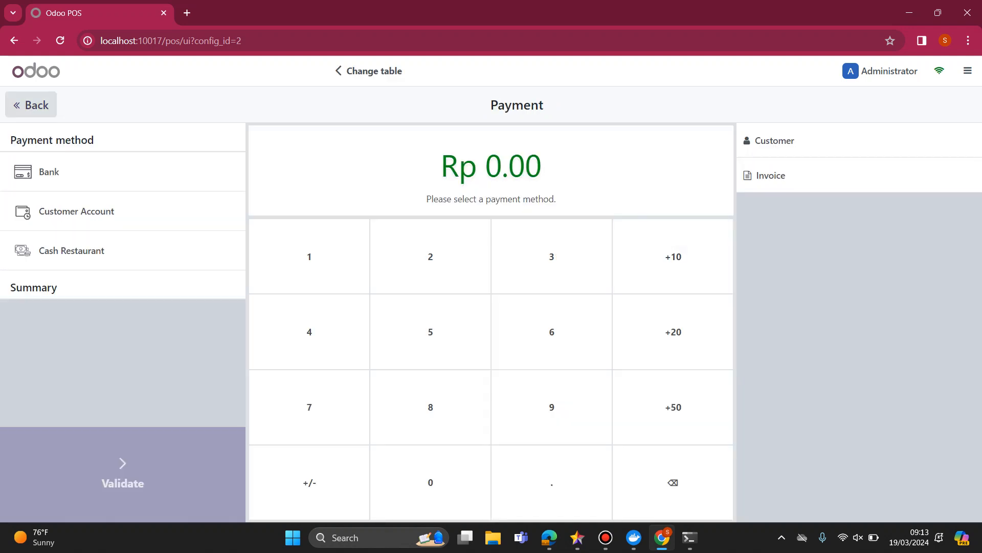
click(71, 250)
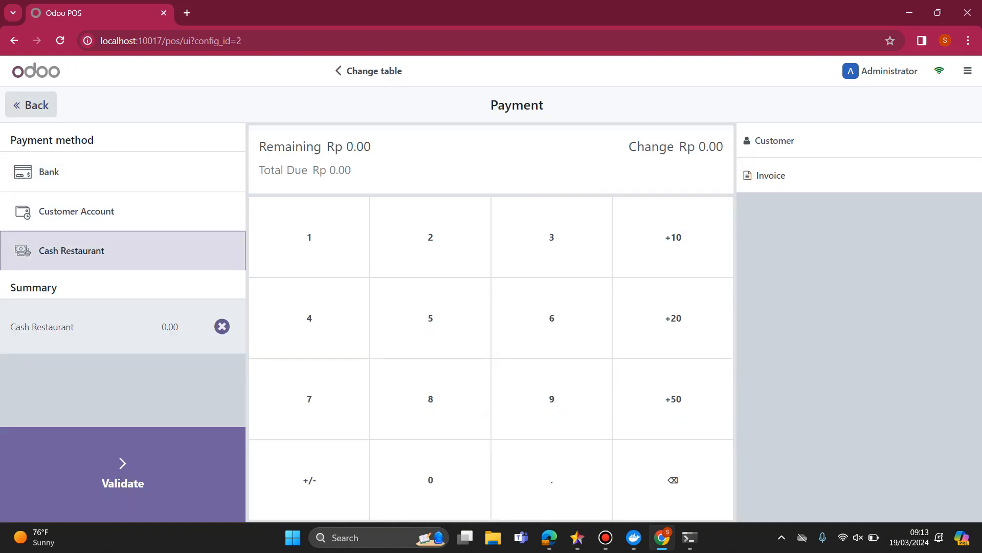
click(51, 172)
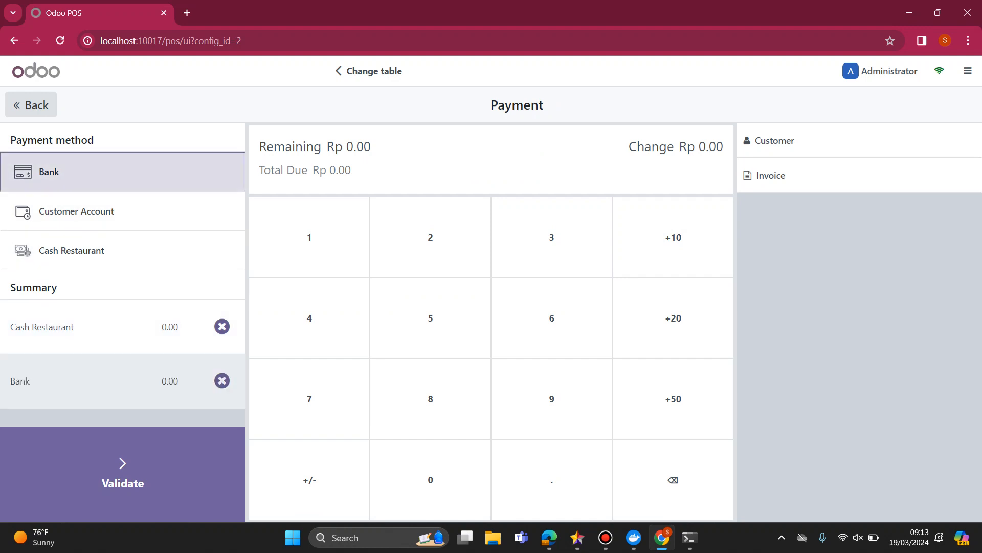
click(30, 105)
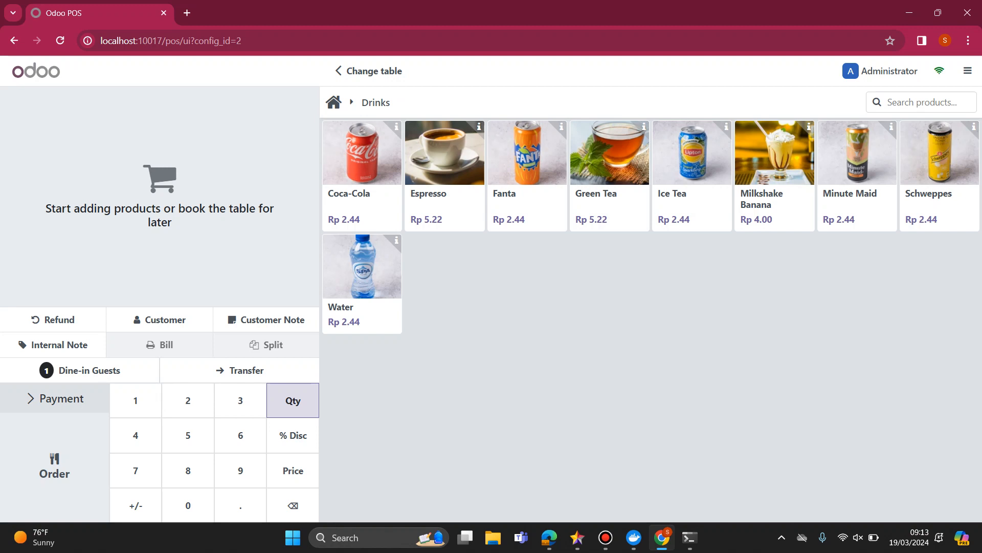
Switch to StarUML and add a Use Case Diagram to the untitled project.
click(577, 537)
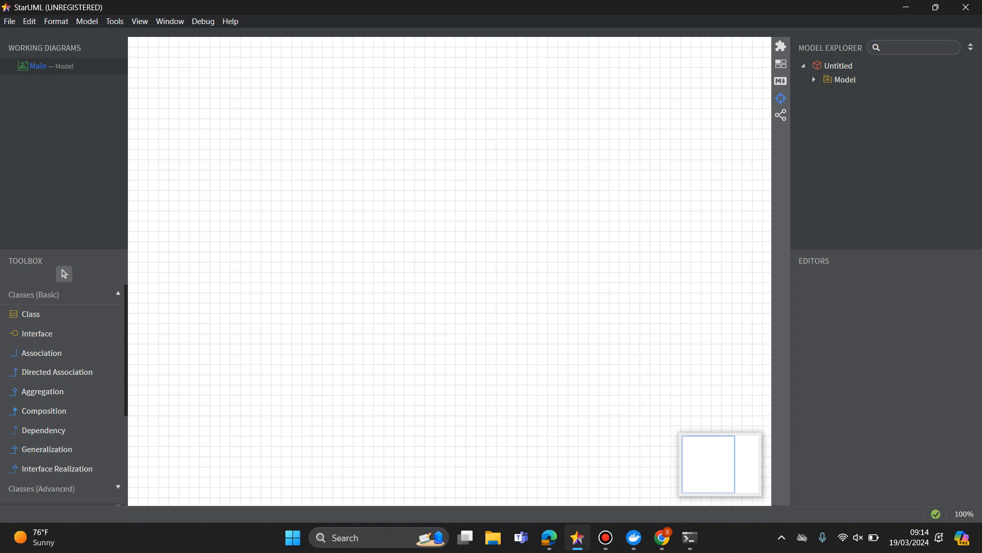
mouse_move(634, 537)
key(alt+f)
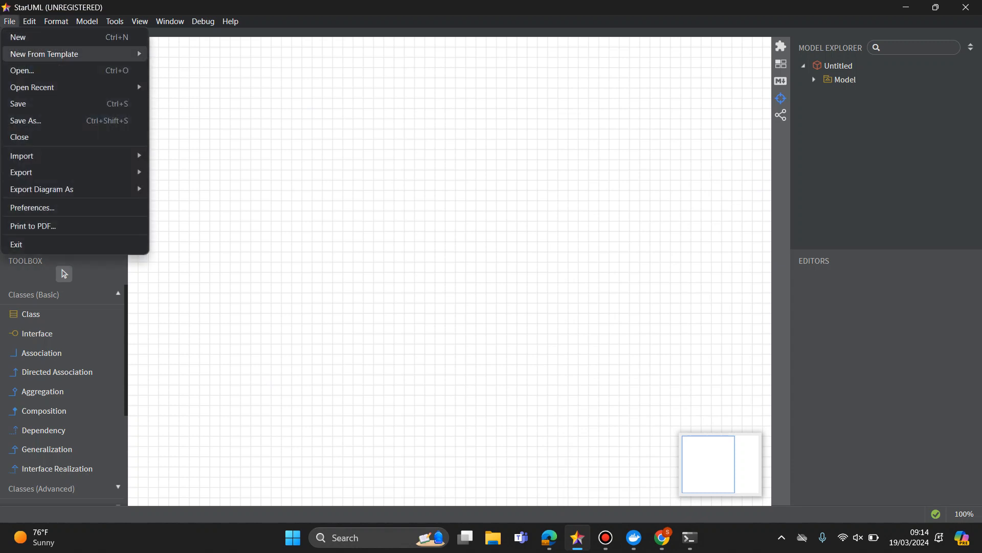
mouse_move(75, 53)
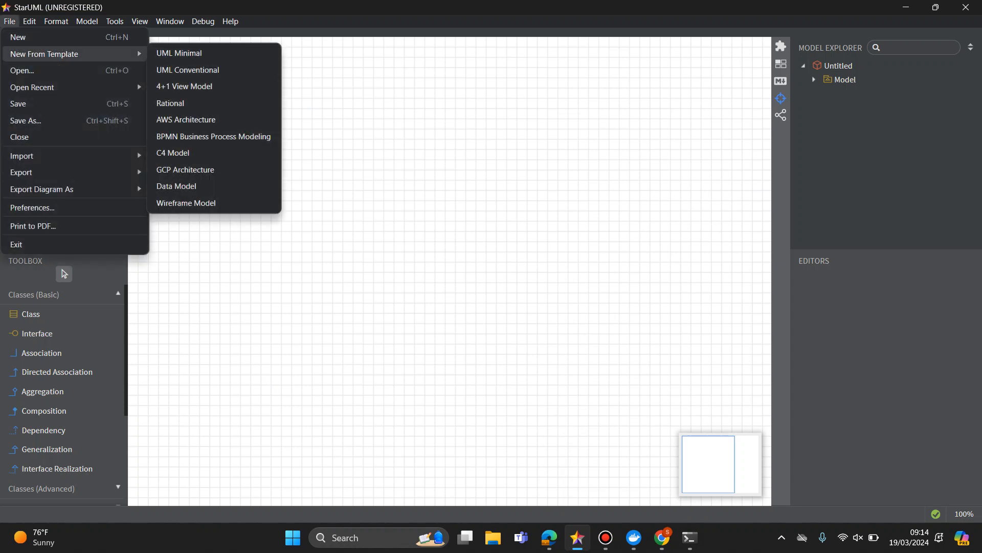
mouse_move(87, 22)
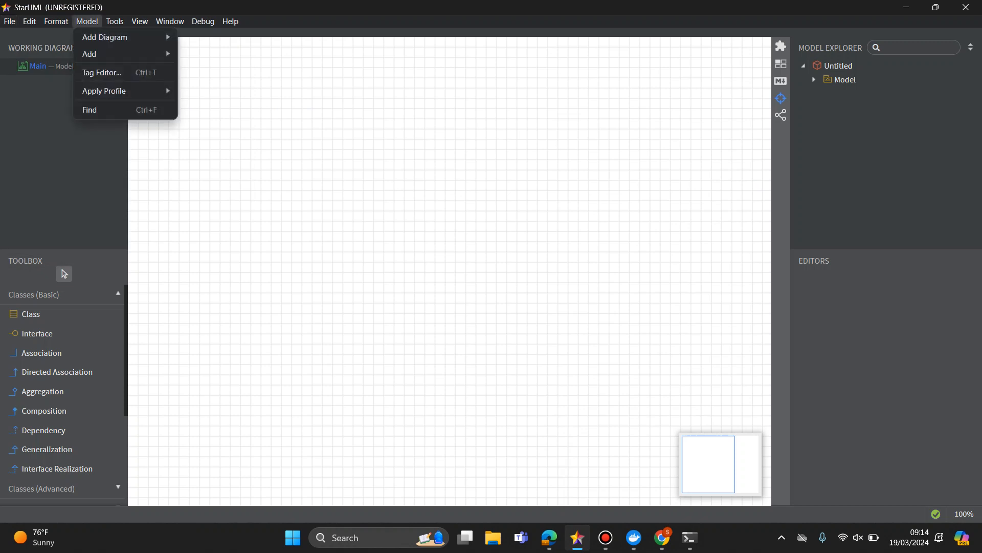
mouse_move(105, 37)
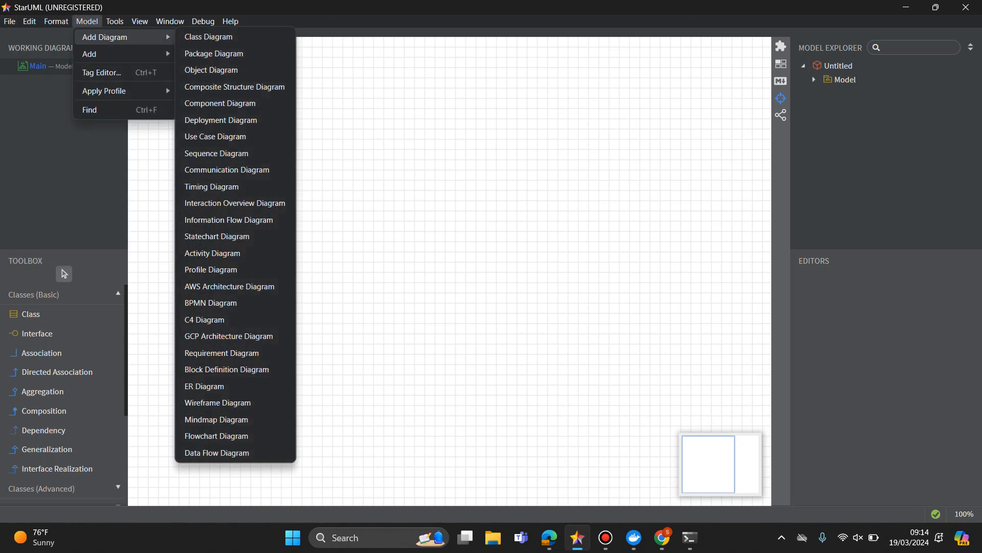
key(Escape)
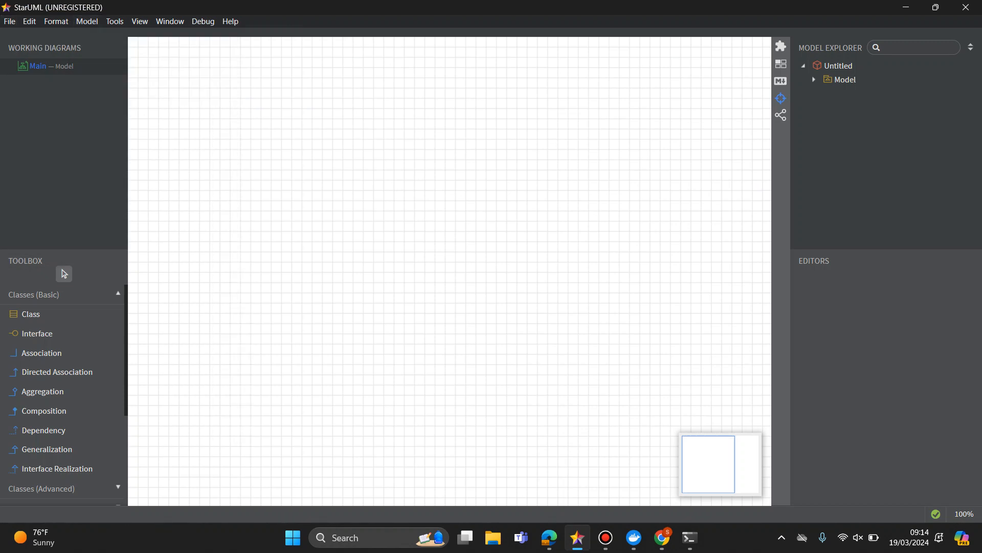
click(87, 21)
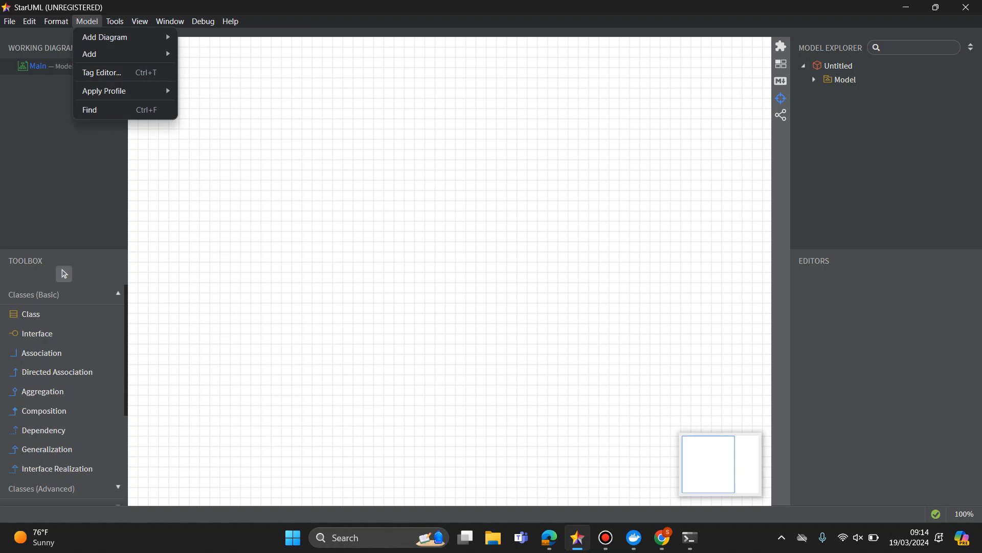
mouse_move(105, 37)
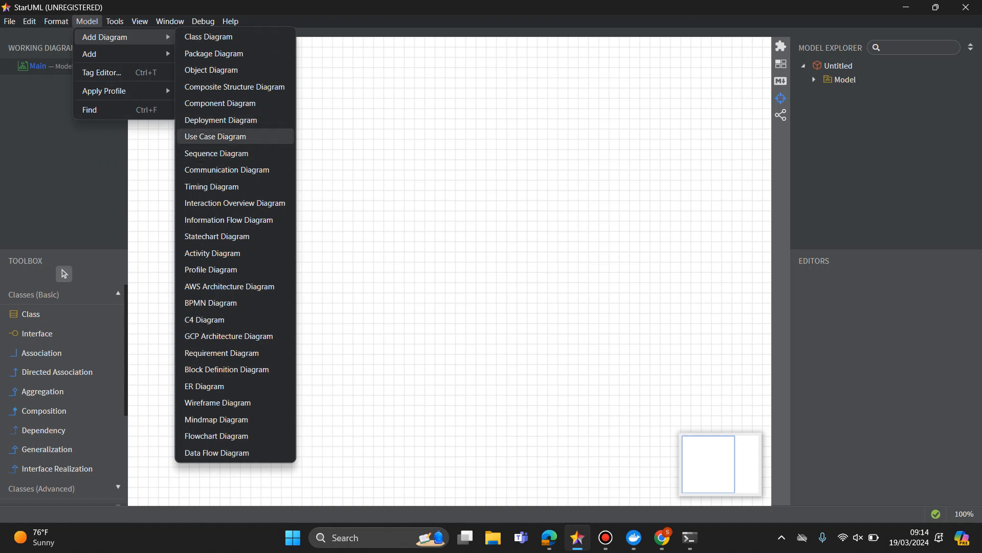
click(214, 136)
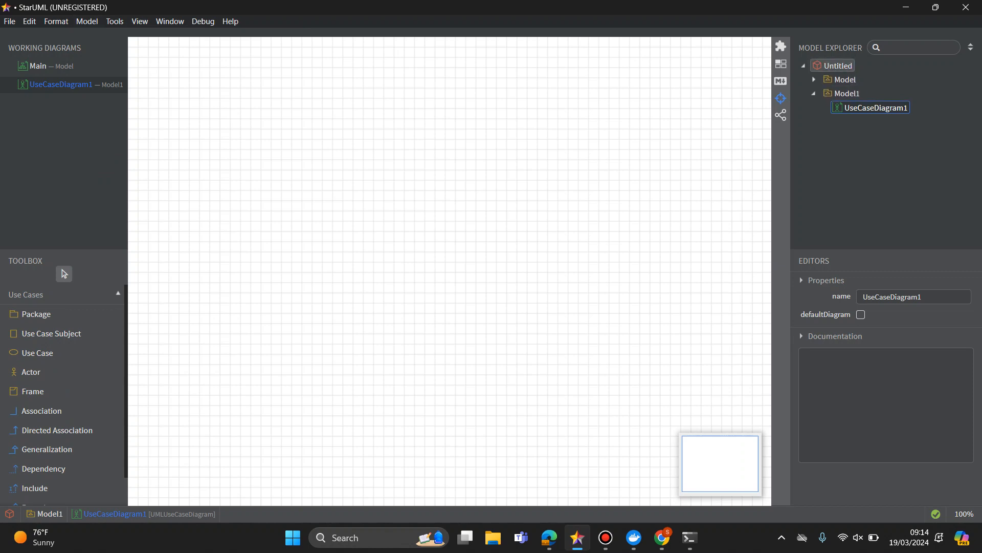
Rename the new use case diagram as POSUseCase.
click(921, 297)
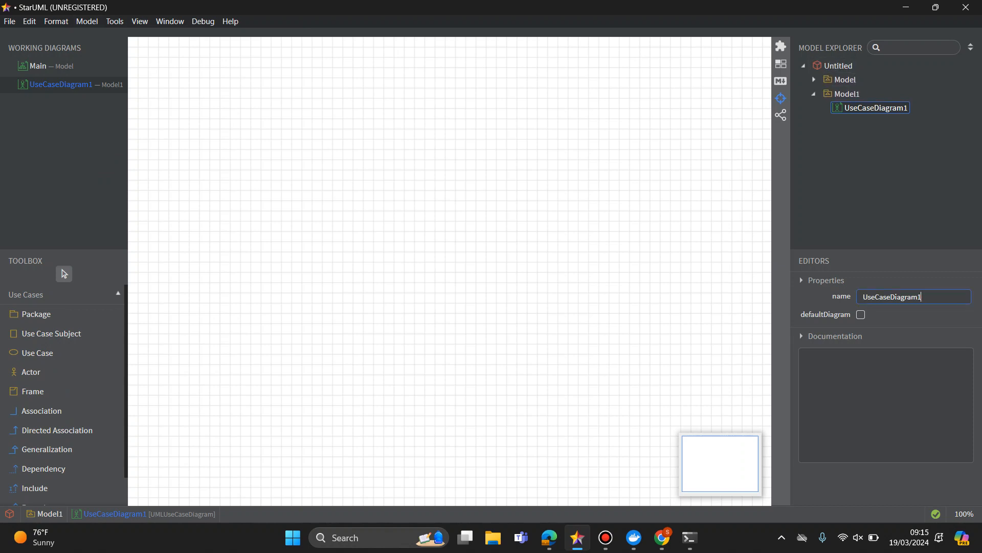
key(BackSpace)
text(m)
key(BackSpace)
key(BackSpace)
key(BackSpace)
key(BackSpace)
key(BackSpace)
key(BackSpace)
key(BackSpace)
key(BackSpace)
key(BackSpace)
key(BackSpace)
key(BackSpace)
key(BackSpace)
key(BackSpace)
key(BackSpace)
text(Use)
text(Case)
text(POS)
text(_)
key(BackSpace)
key(Return)
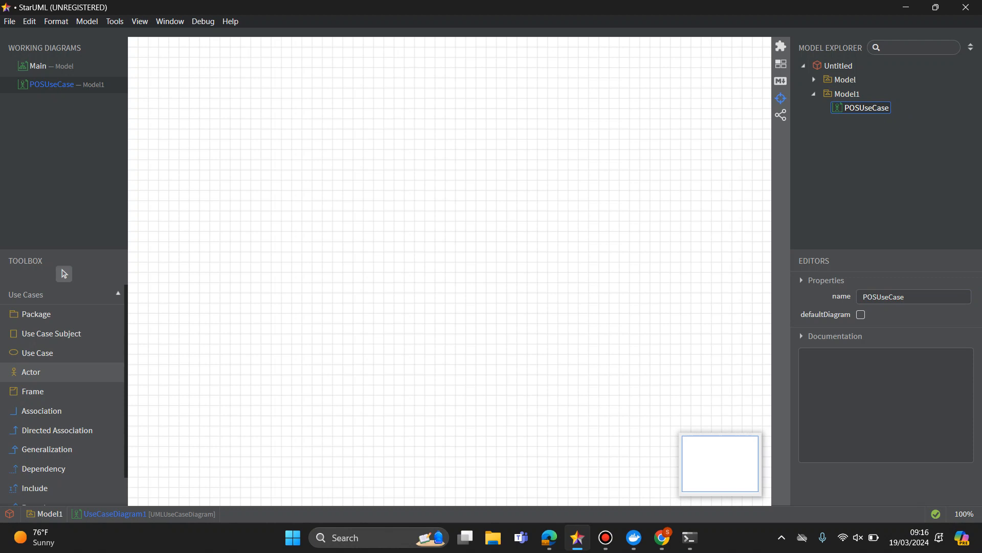
Place an actor in the upper-left area of the diagram and name it Pelanggan.
click(32, 372)
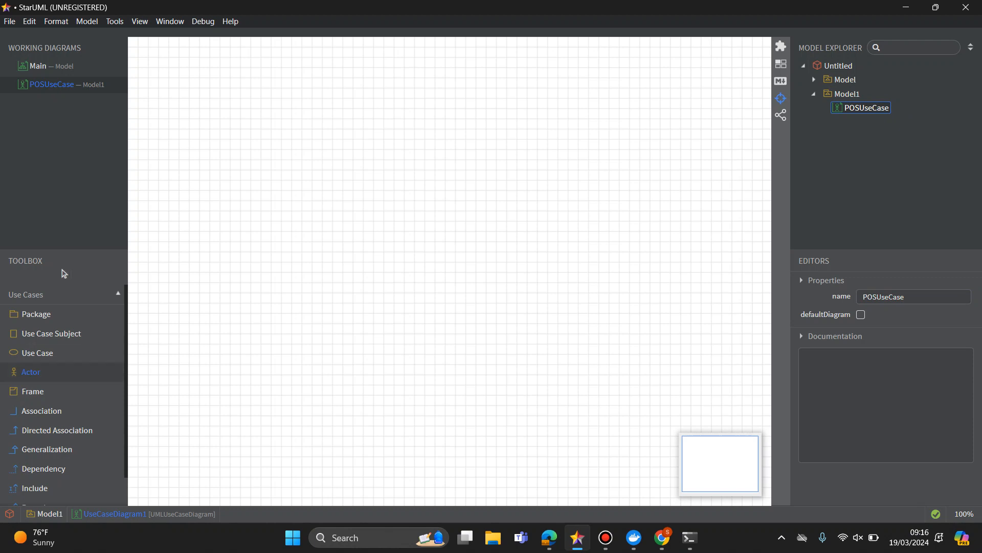
click(230, 144)
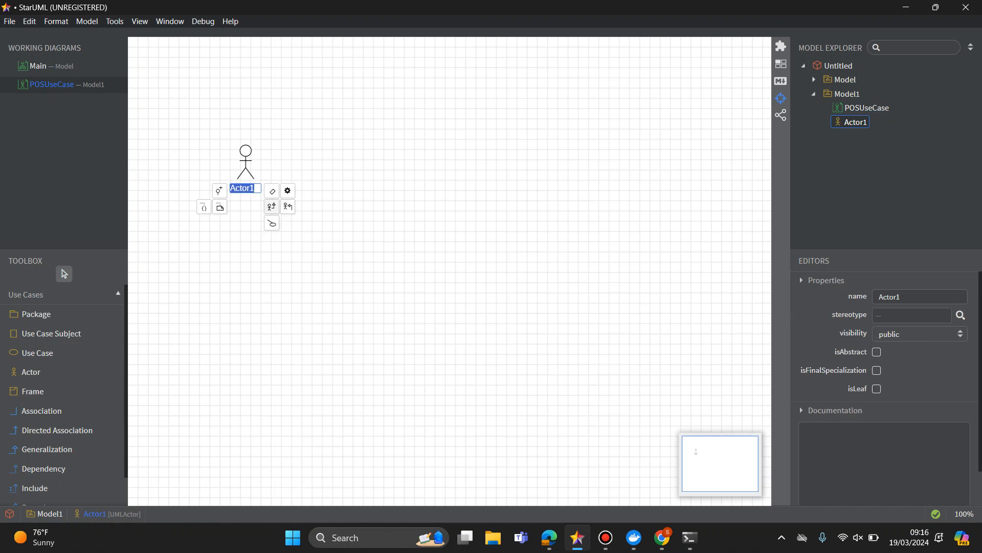
text(Pelanggan)
key(Return)
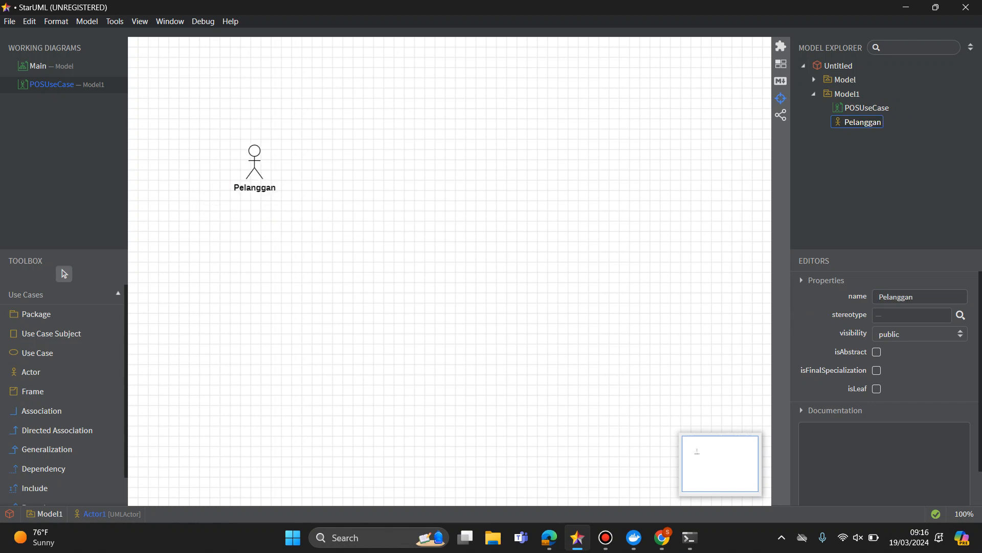
click(297, 246)
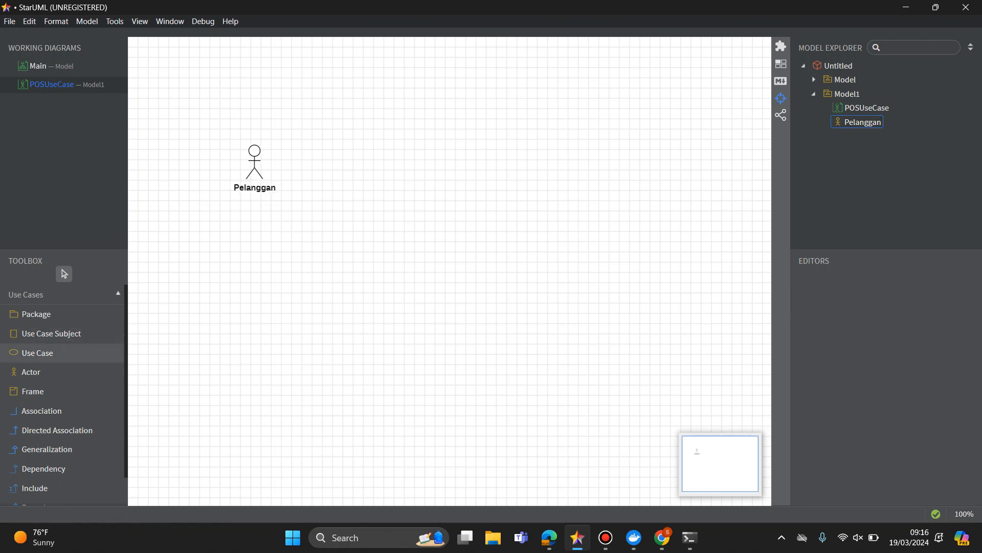
Place a second actor below Pelanggan and name it Kasir.
click(46, 372)
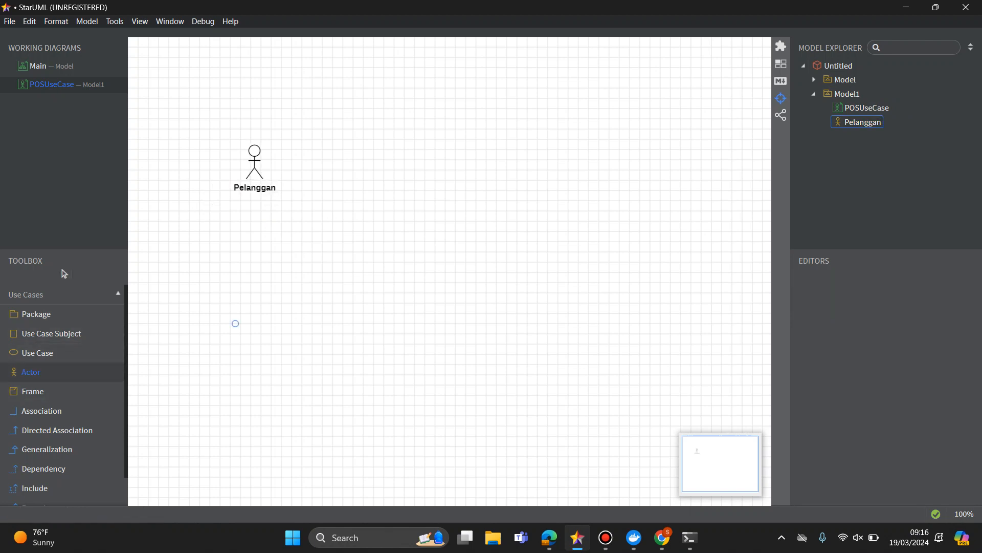
click(234, 323)
text(Kasir)
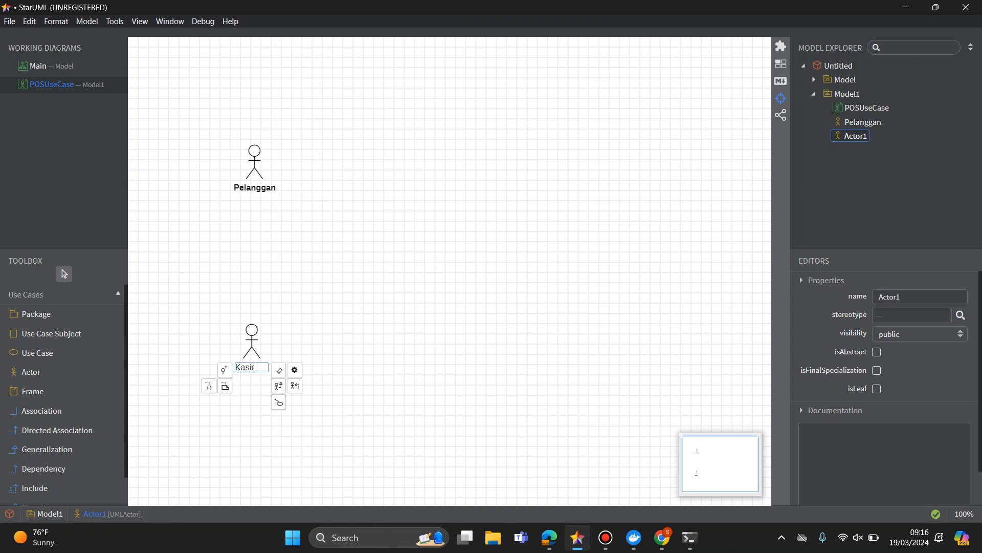
key(Return)
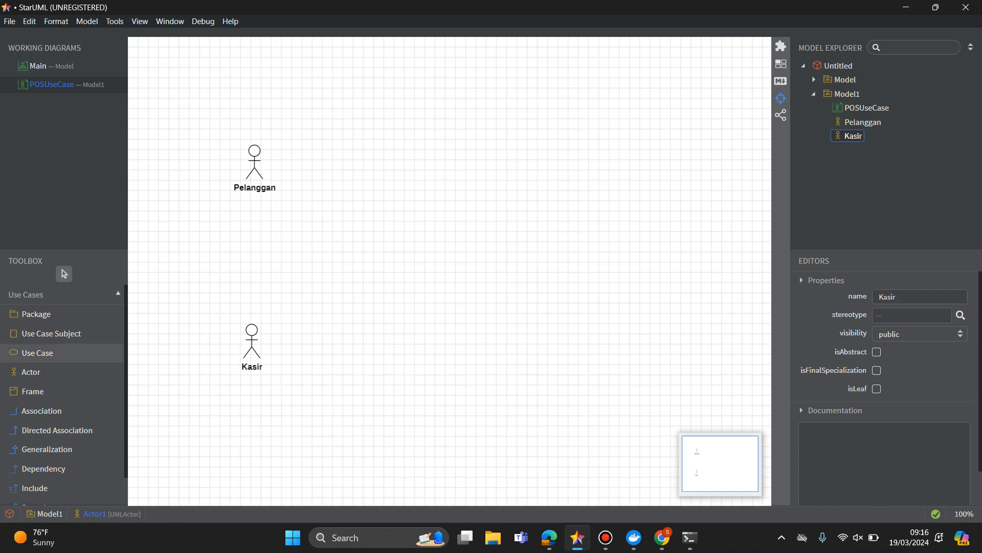
Place a third actor to the right of Kasir and name it Pimpinan.
click(31, 372)
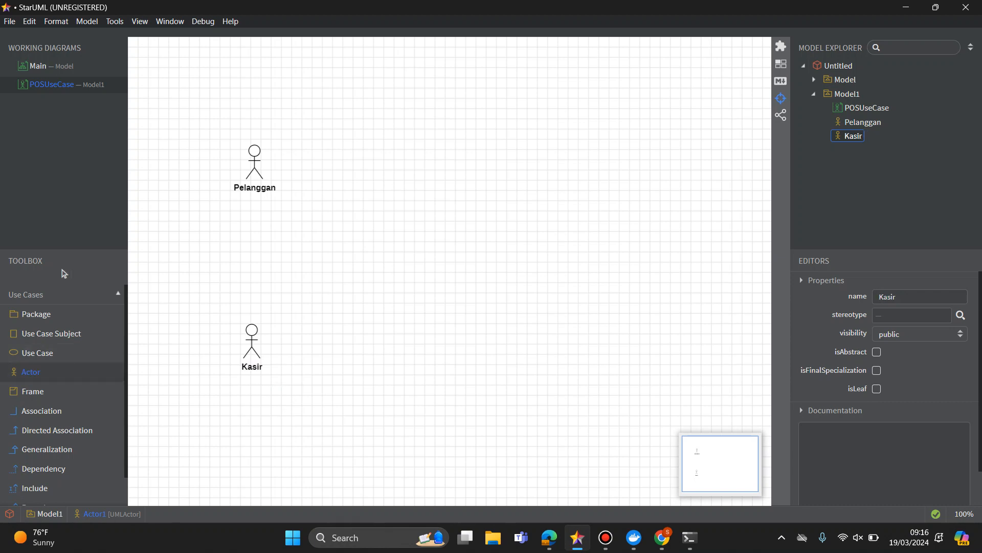
click(496, 318)
text(Pimpinan)
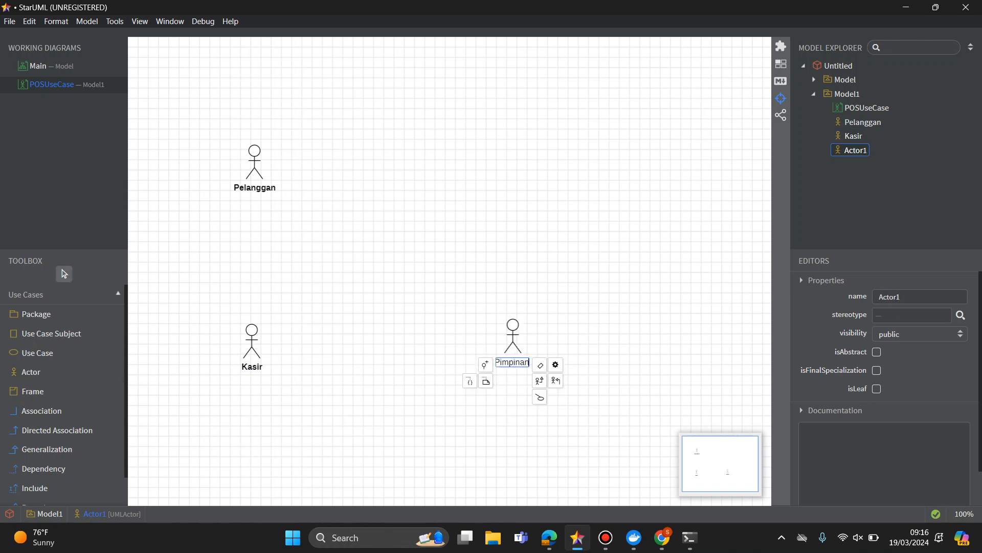
key(Return)
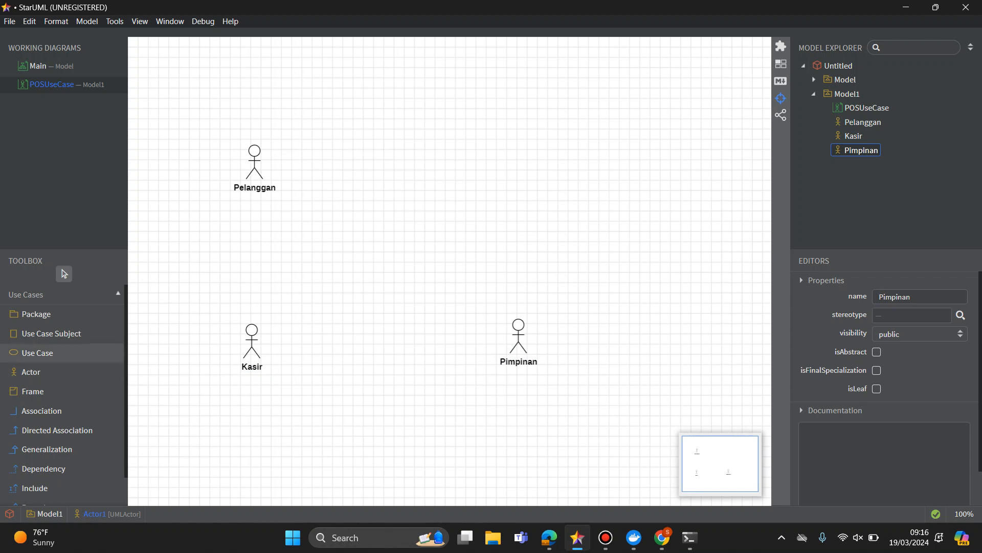
Place a use case to the right of the Pelanggan actor and name it Deposit Awal.
click(37, 353)
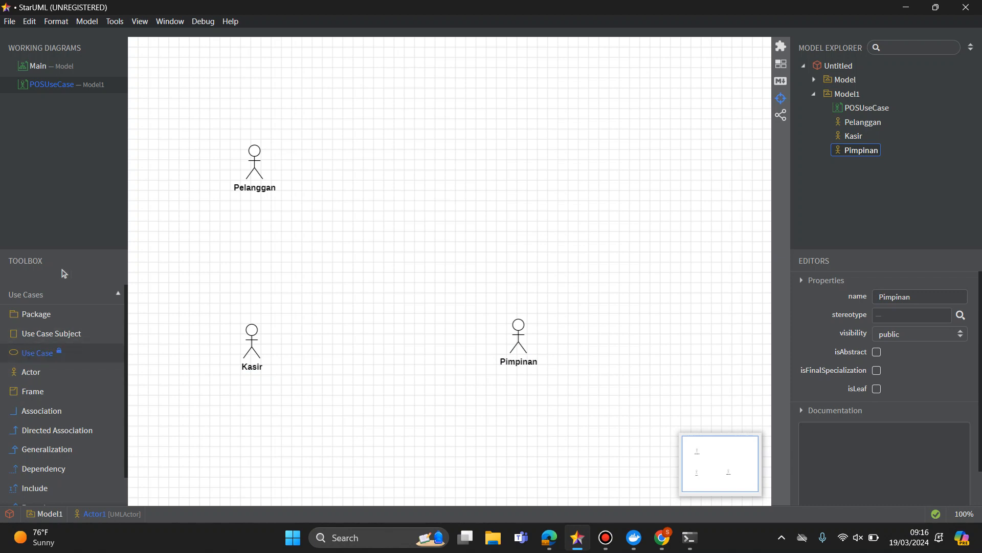
click(63, 273)
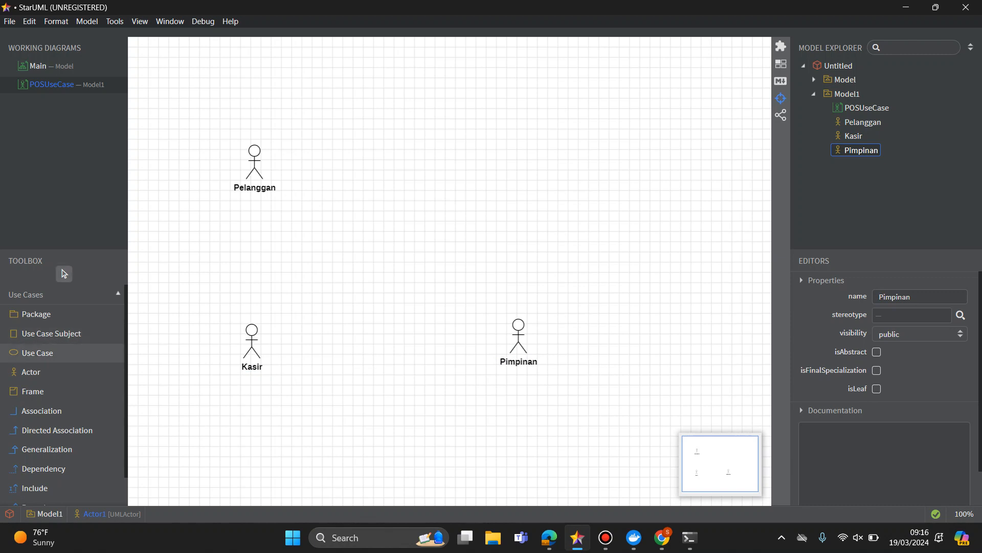
click(37, 352)
click(356, 183)
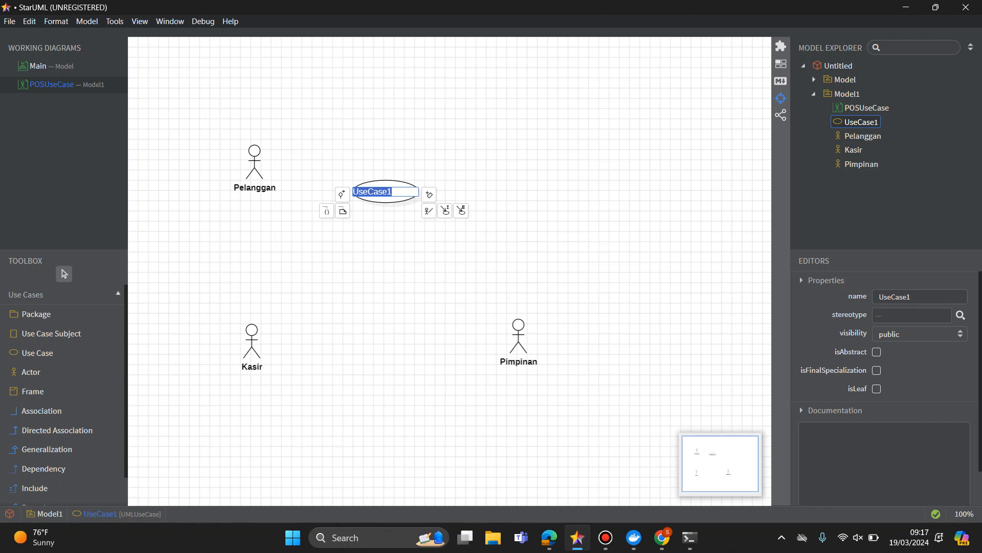
text(Pe)
key(BackSpace)
key(BackSpace)
text(Depos)
text(it Awal)
key(Return)
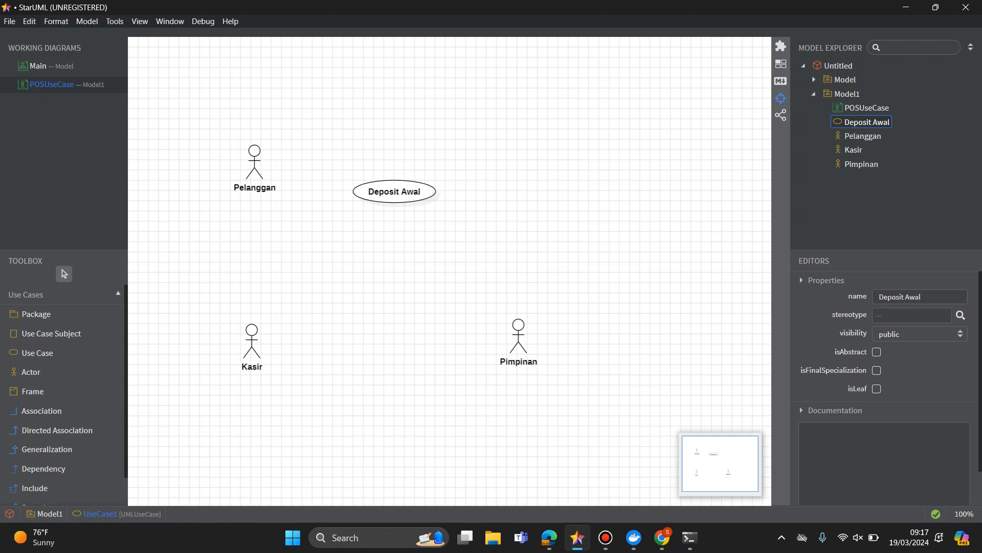
Move the Deposit Awal use case slightly higher and lower the Pelanggan actor toward Kasir.
drag(395, 191, 405, 141)
click(358, 187)
click(254, 166)
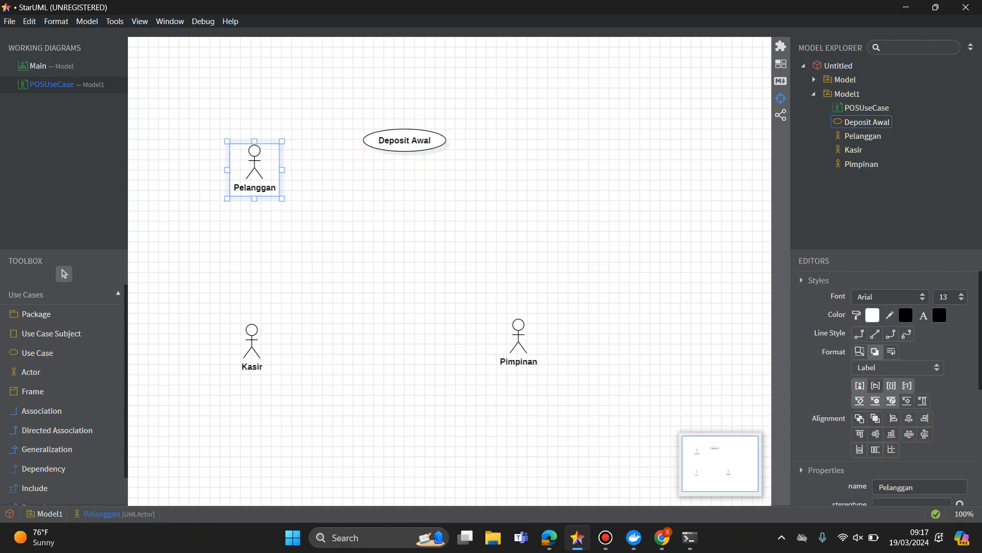
click(405, 140)
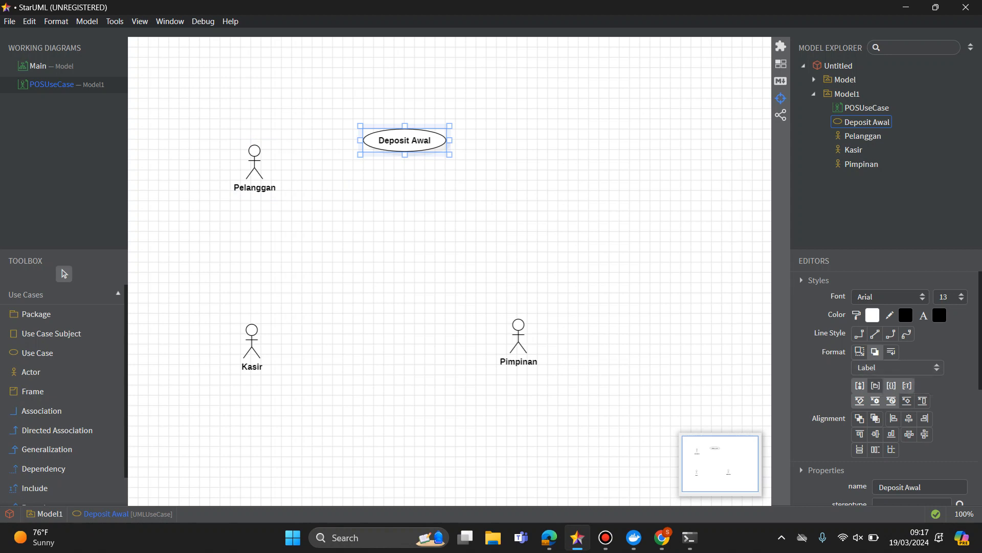
key(Escape)
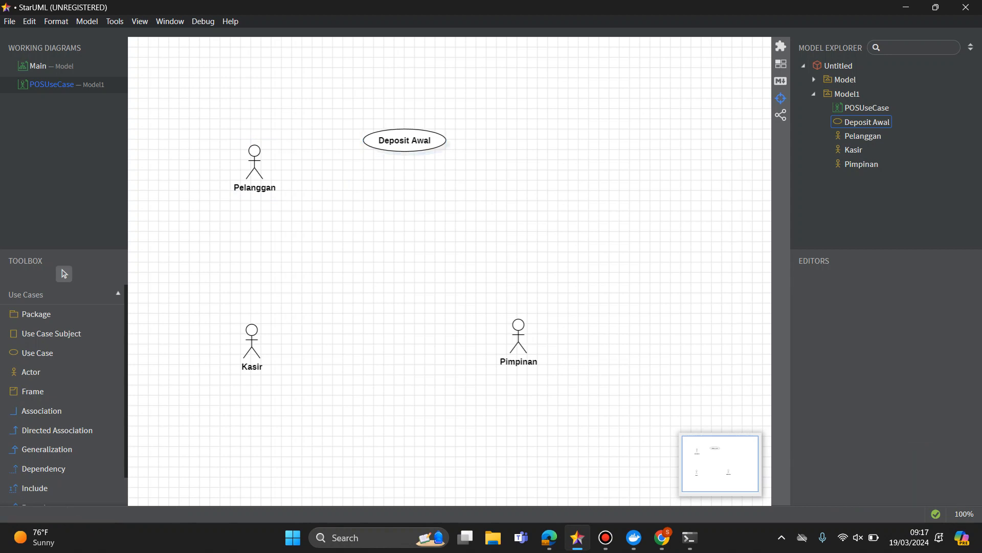
drag(254, 163, 282, 216)
key(Escape)
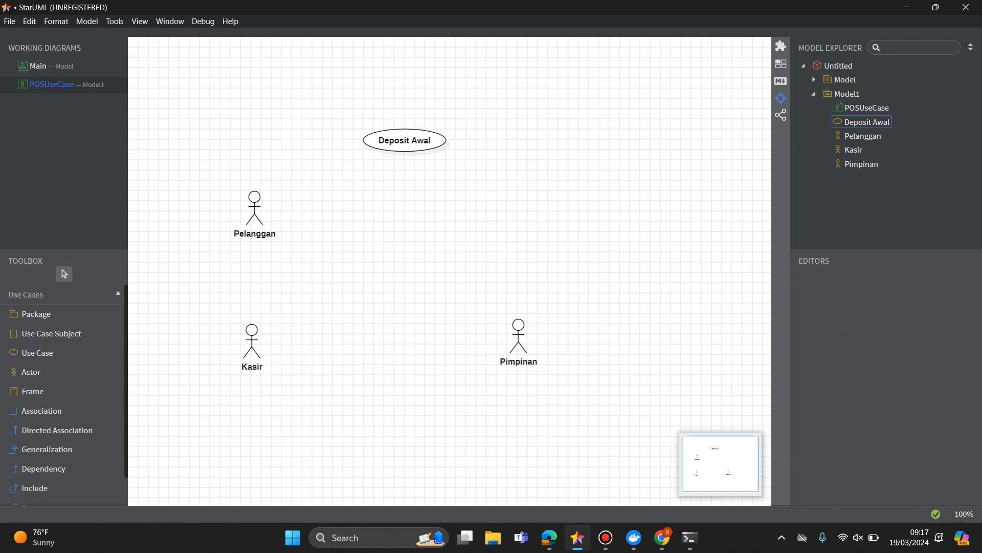
Add a second use case beside the Kasir actor and name it Pembayaran.
click(405, 140)
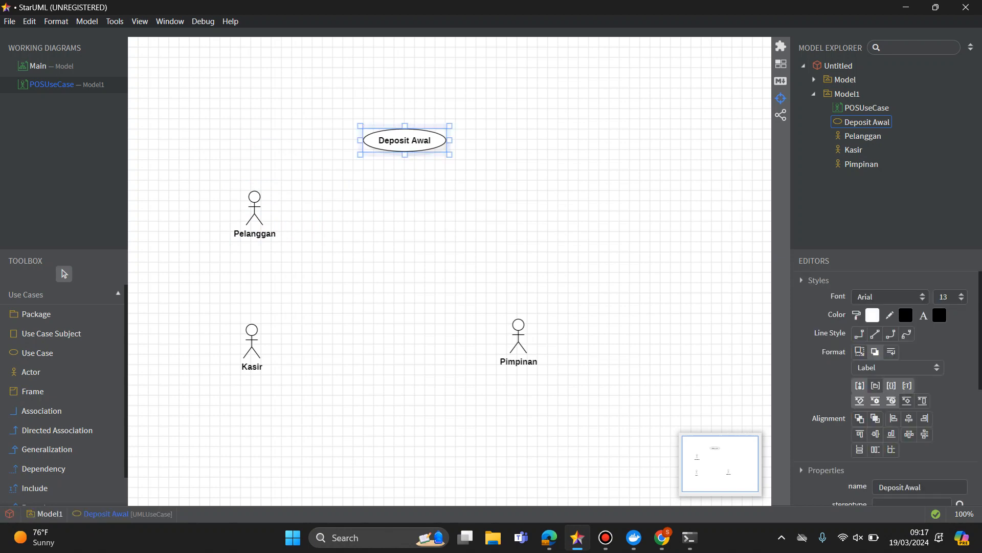
click(37, 353)
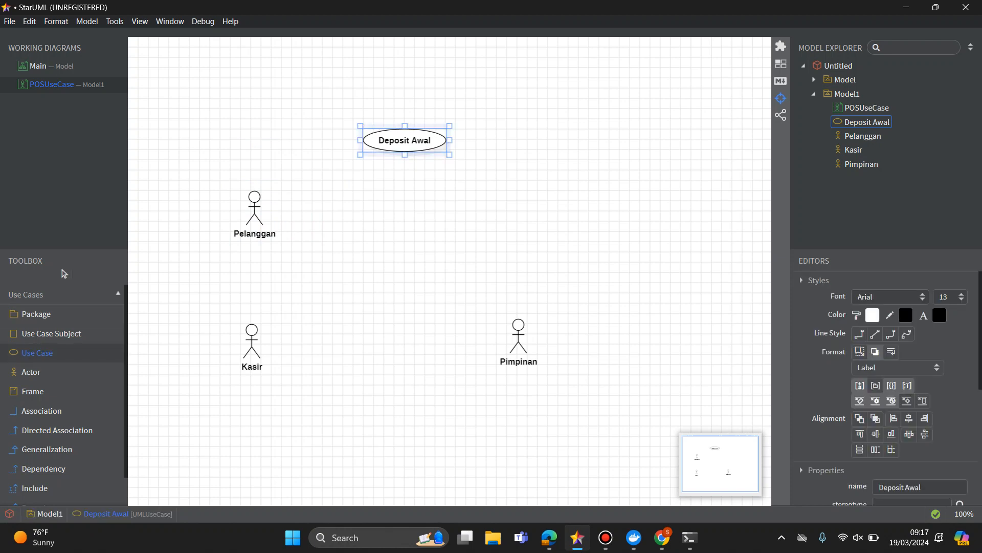
click(266, 349)
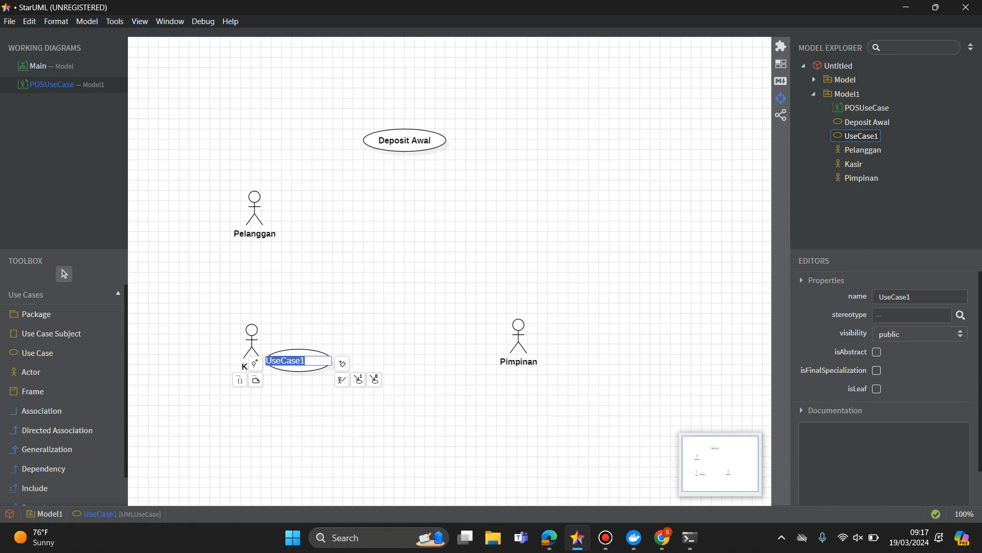
drag(297, 349, 344, 291)
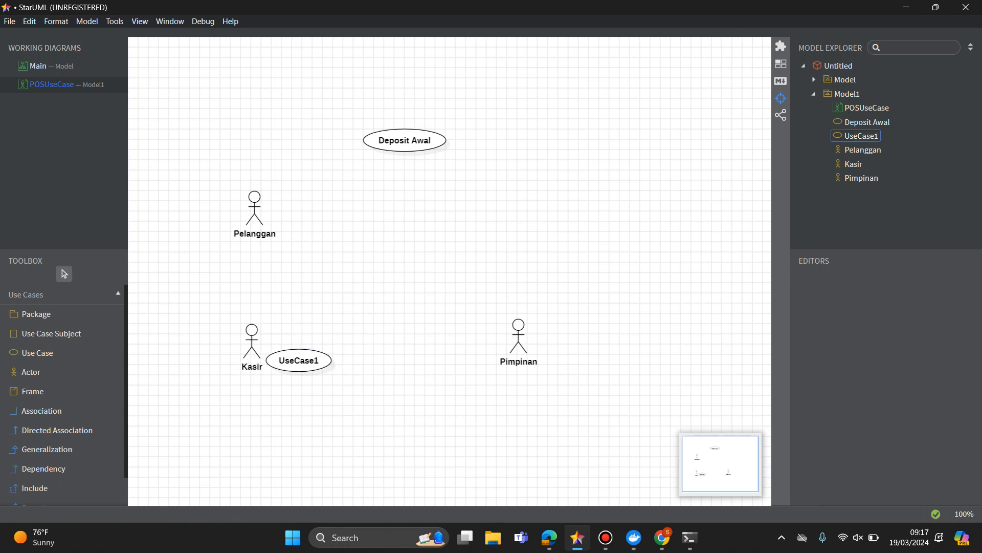
double_click(299, 360)
text(Pemb)
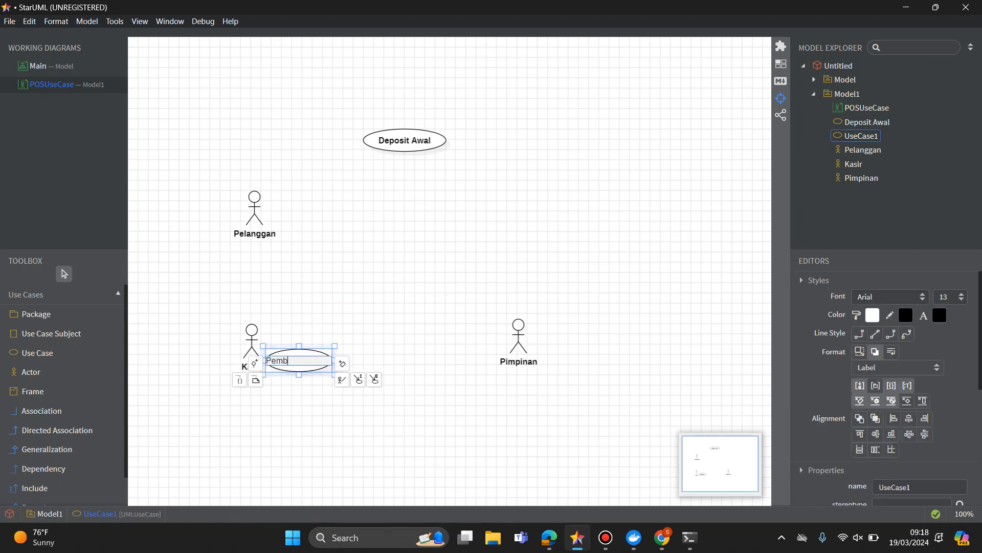
text(ayaran)
key(Return)
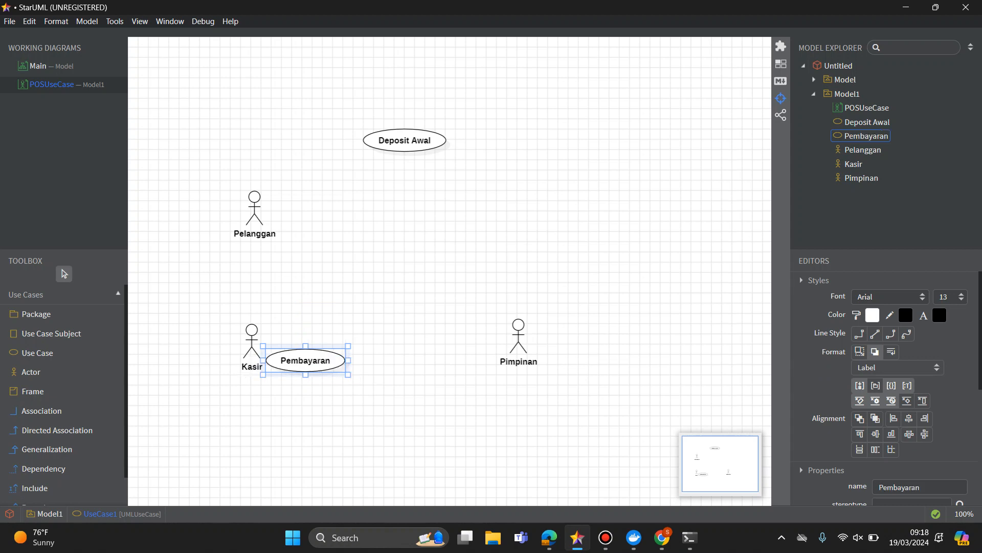
Move the Pembayaran use case below Deposit Awal, level with the Pelanggan actor.
key(Escape)
drag(305, 360, 408, 227)
key(Escape)
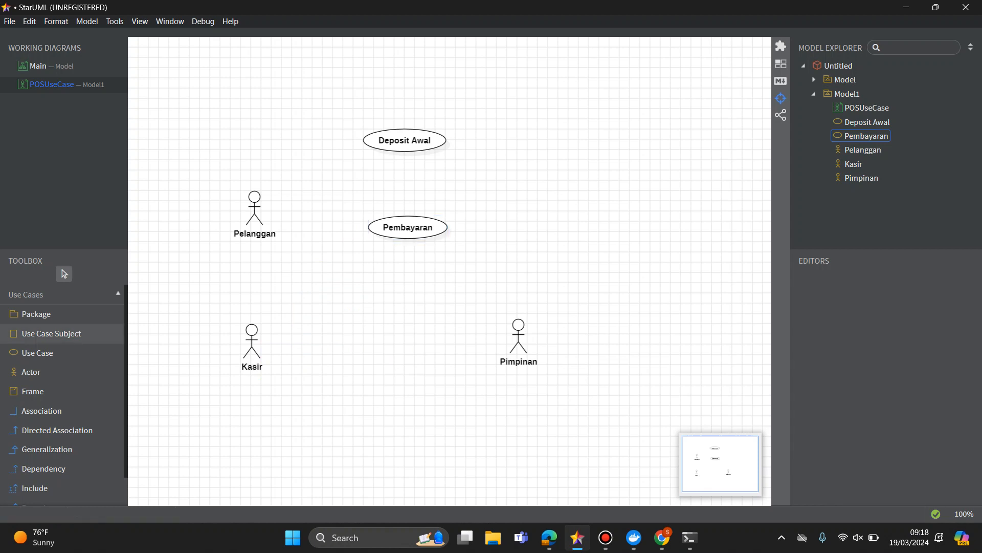
Add a third use case below Pembayaran and name it Pemesanan.
click(37, 353)
click(376, 295)
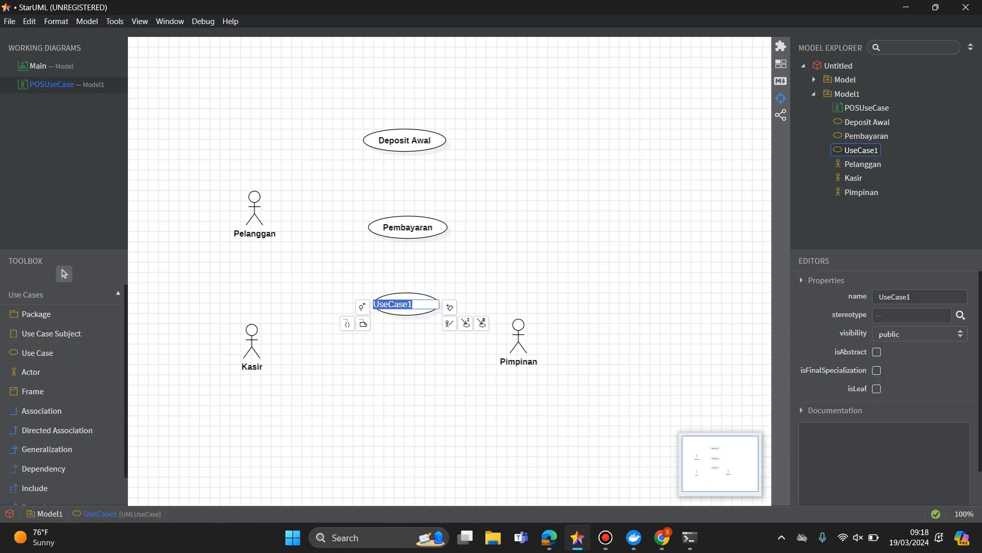
text(Pemesanan)
key(Return)
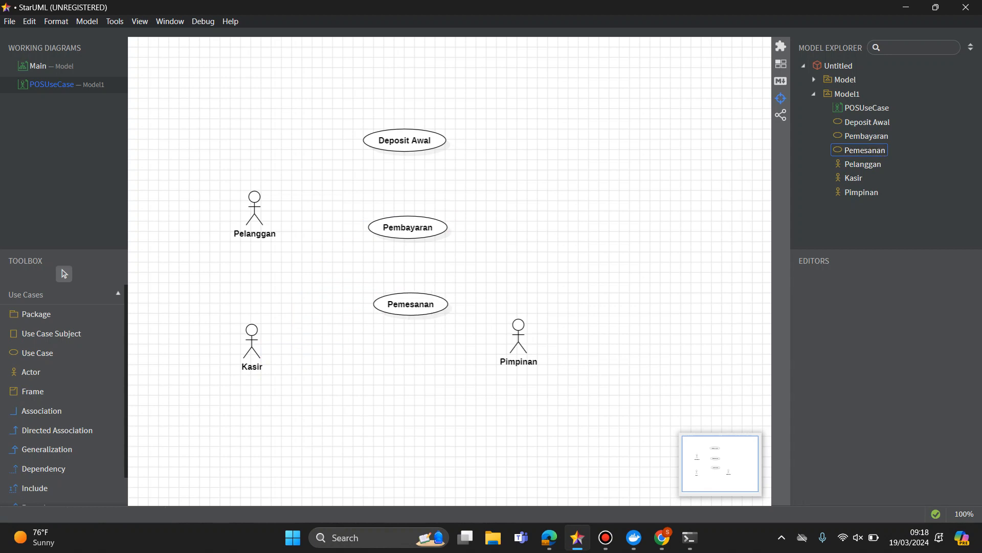
click(404, 140)
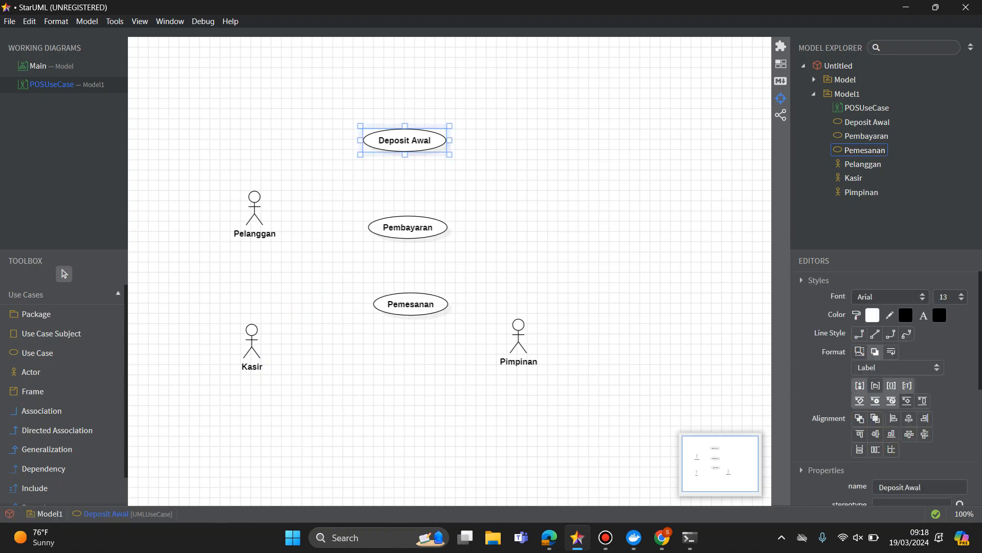
double_click(404, 140)
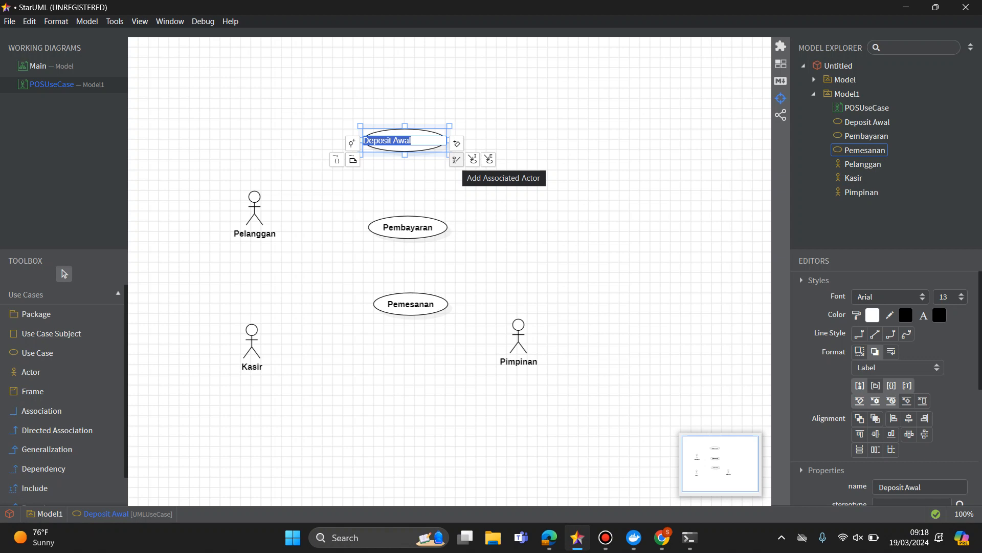
click(457, 159)
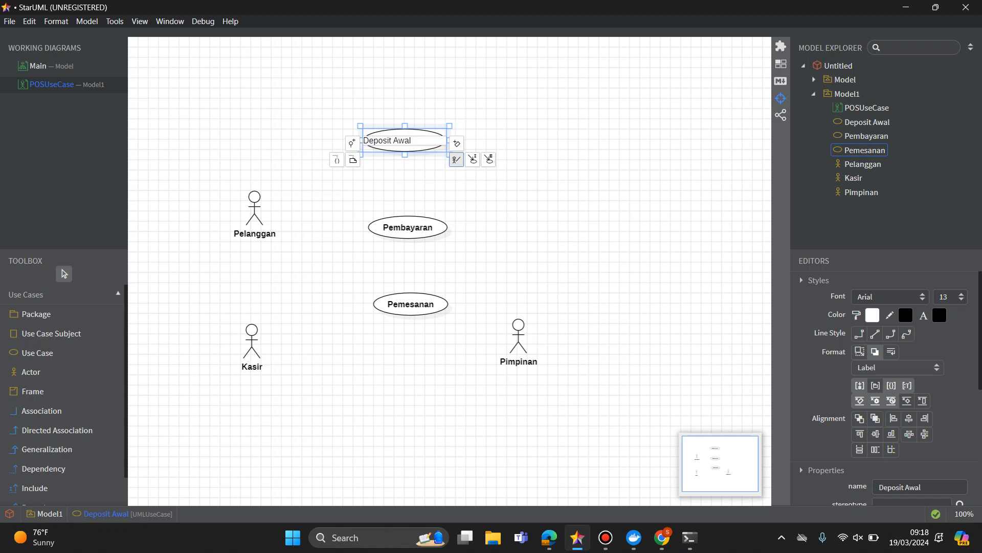
key(Return)
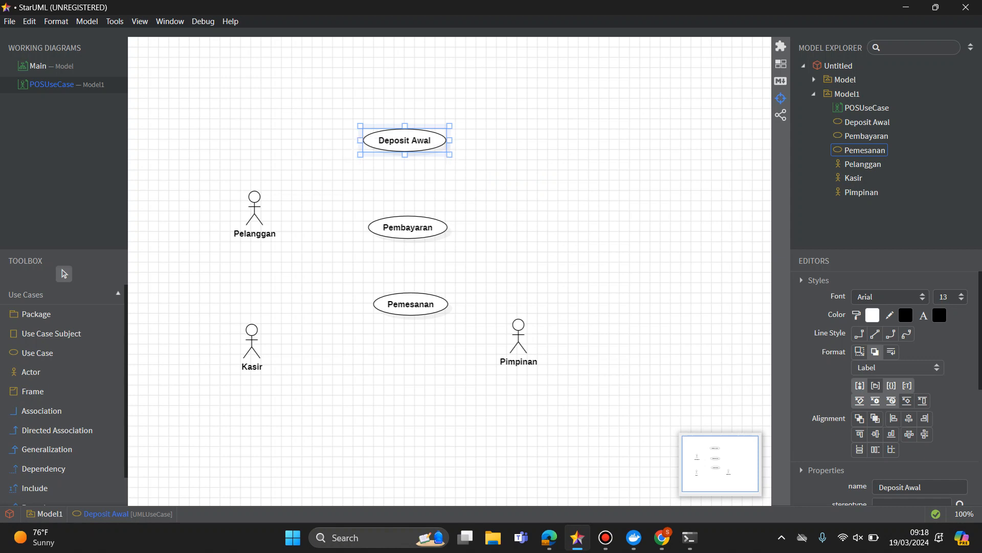
Move the Kasir actor far to the right of the Deposit Awal use case.
click(252, 349)
drag(252, 349, 606, 147)
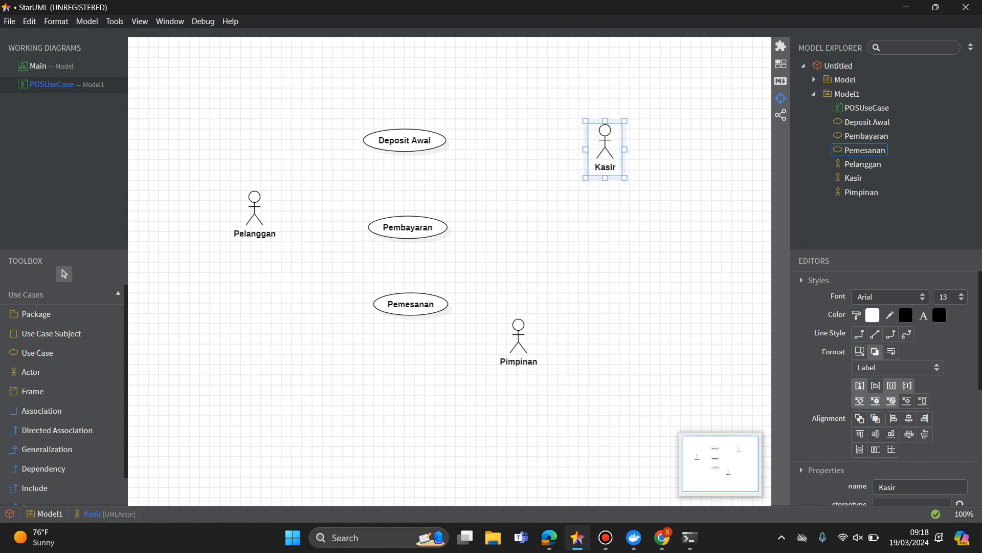
Add an associated actor to the Deposit Awal use case and name it Kasir.
click(404, 141)
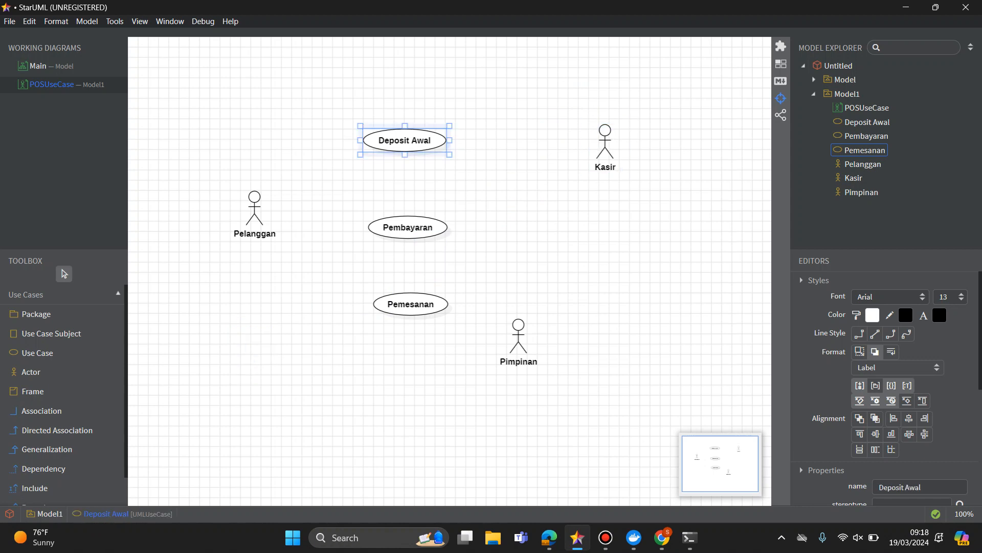
double_click(405, 141)
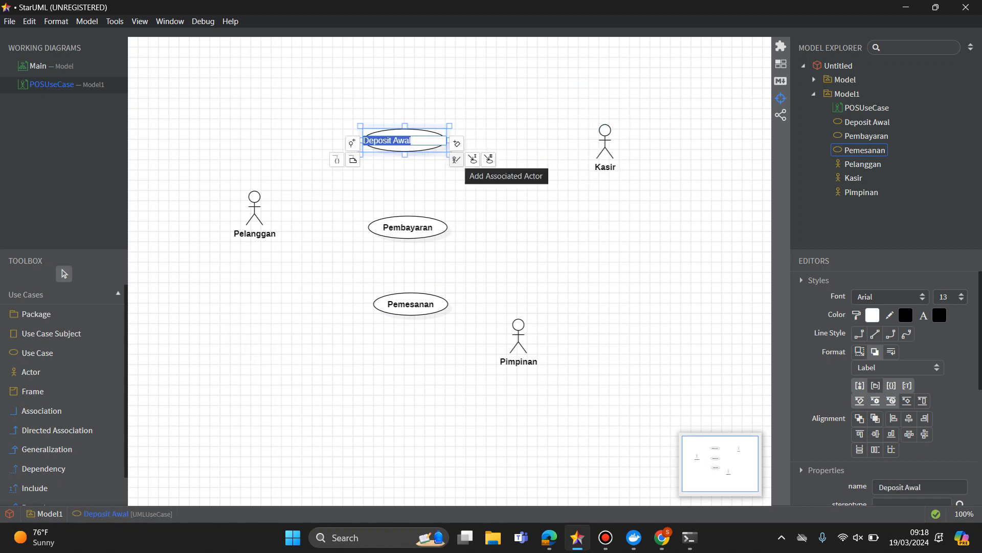
click(455, 159)
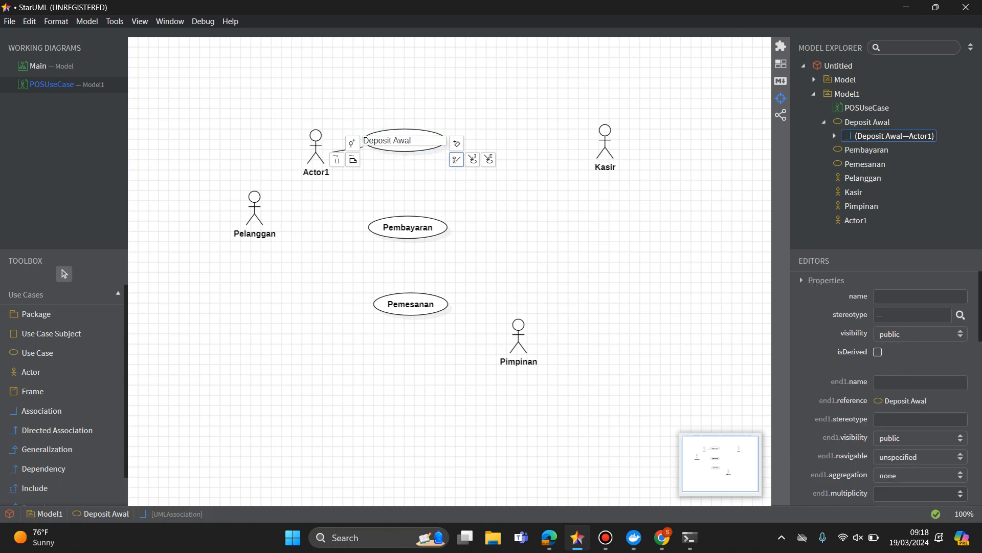
double_click(317, 170)
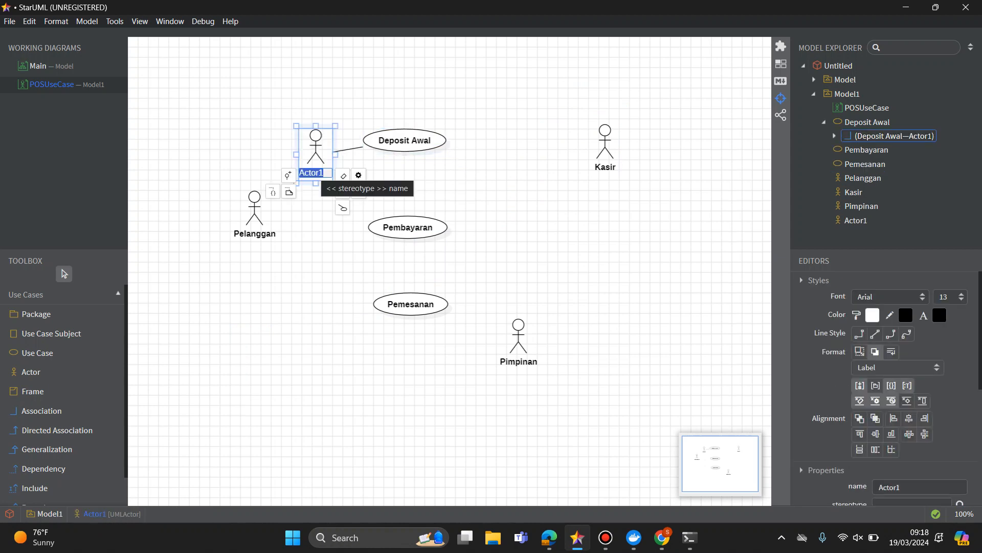
text(Kasir)
key(Return)
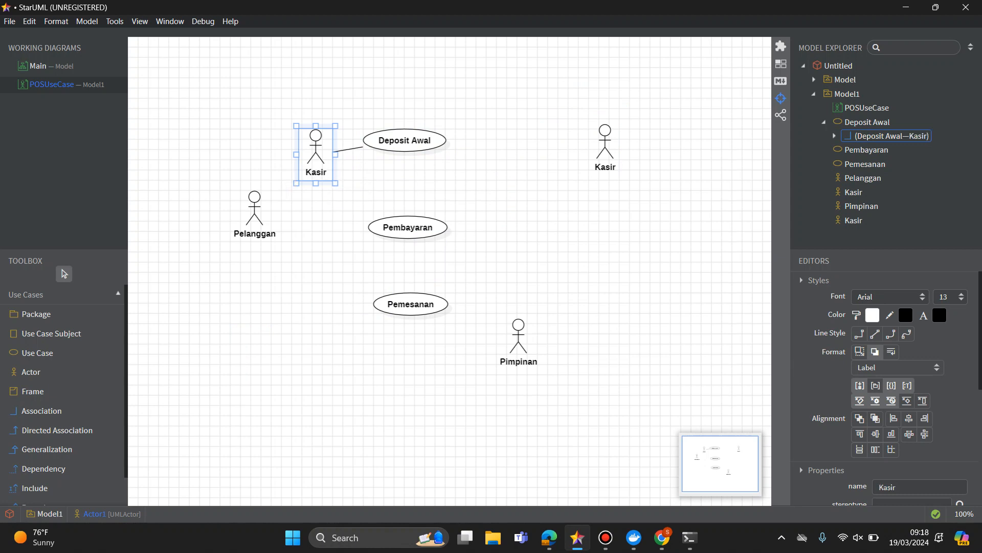
Shift Deposit Awal up and to the right, and remove the unconnected Kasir actor from the diagram.
drag(404, 140, 476, 94)
key(Escape)
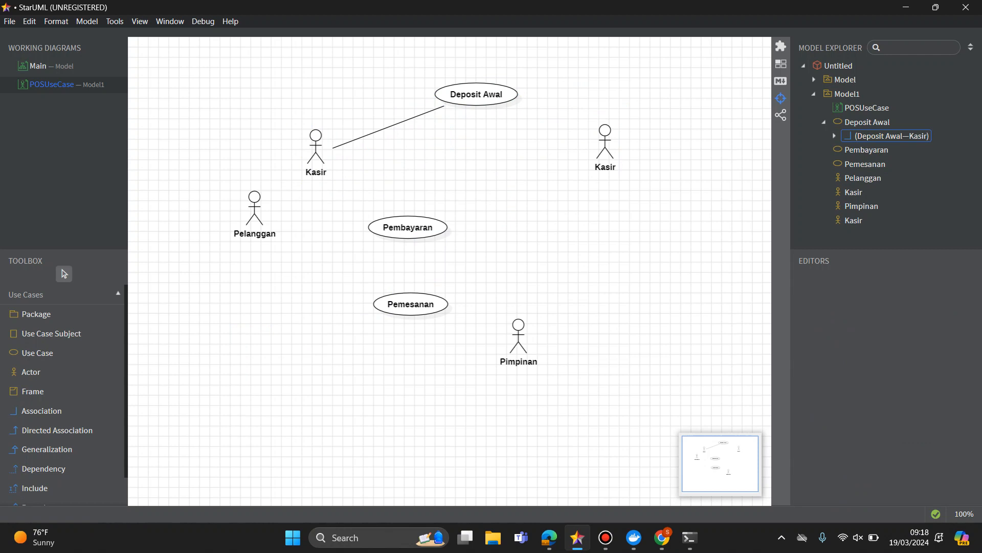
click(605, 150)
key(Delete)
Move the connected Kasir actor farther left and place Deposit Awal above the Pembayaran use case.
drag(316, 148, 231, 137)
drag(476, 94, 415, 104)
key(Escape)
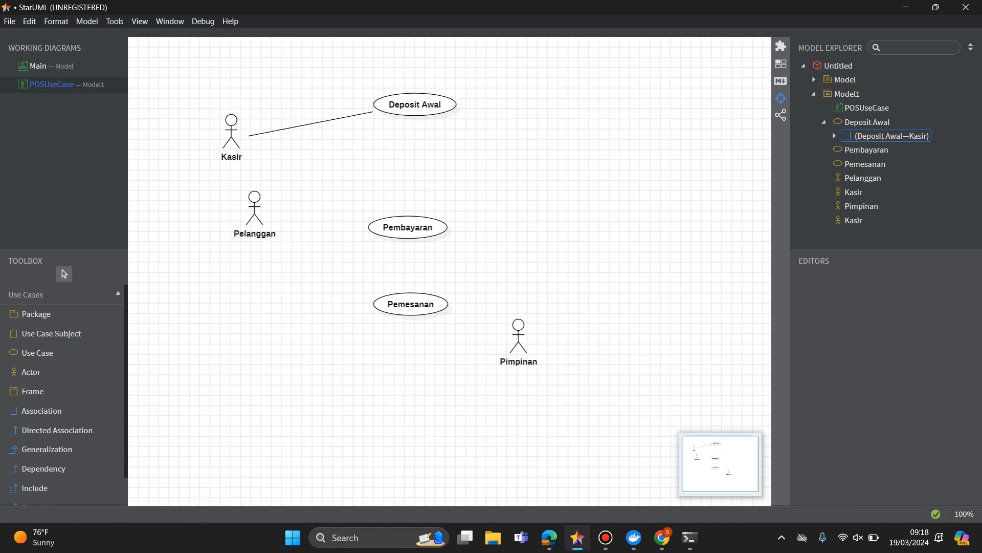
Remove the unconnected Pelanggan and Pimpinan actors from the diagram.
click(254, 215)
key(Delete)
click(519, 338)
key(Delete)
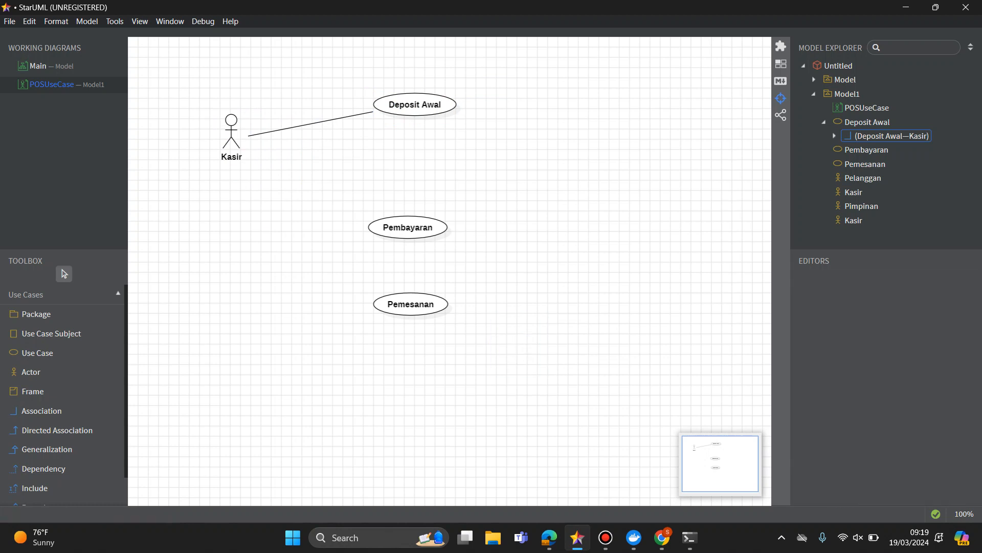
Add an associated actor named Pelanggan to the Pembayaran use case and place it below the Kasir actor.
double_click(407, 227)
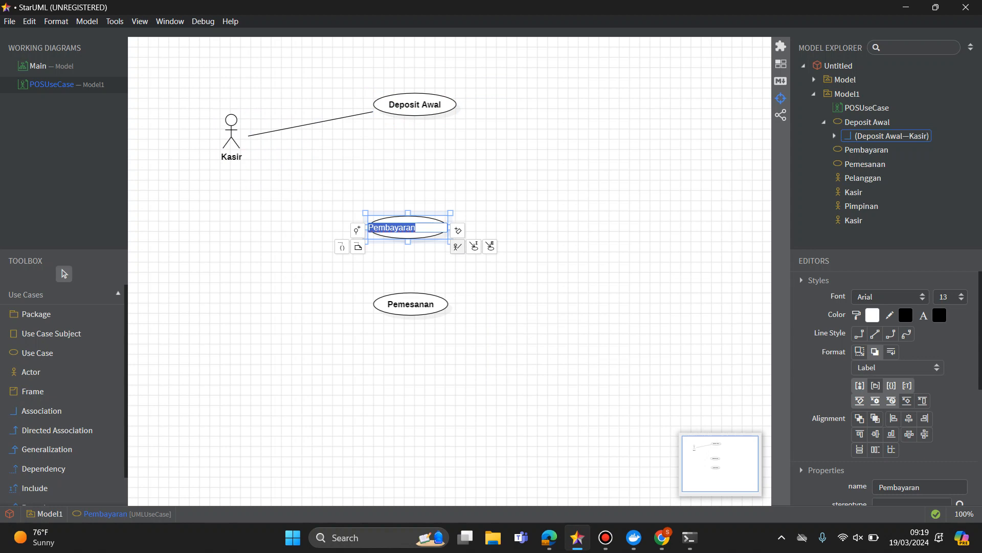
click(457, 247)
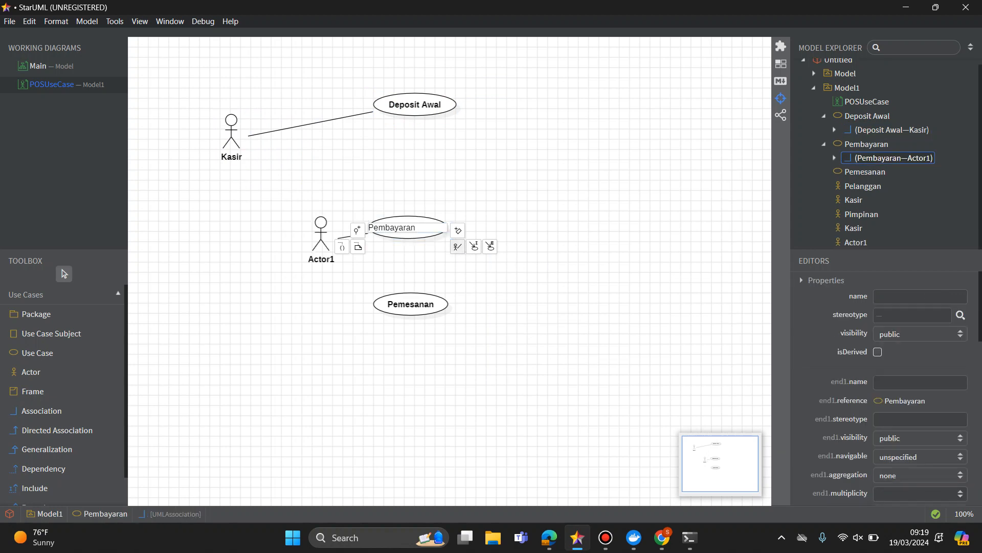
double_click(321, 238)
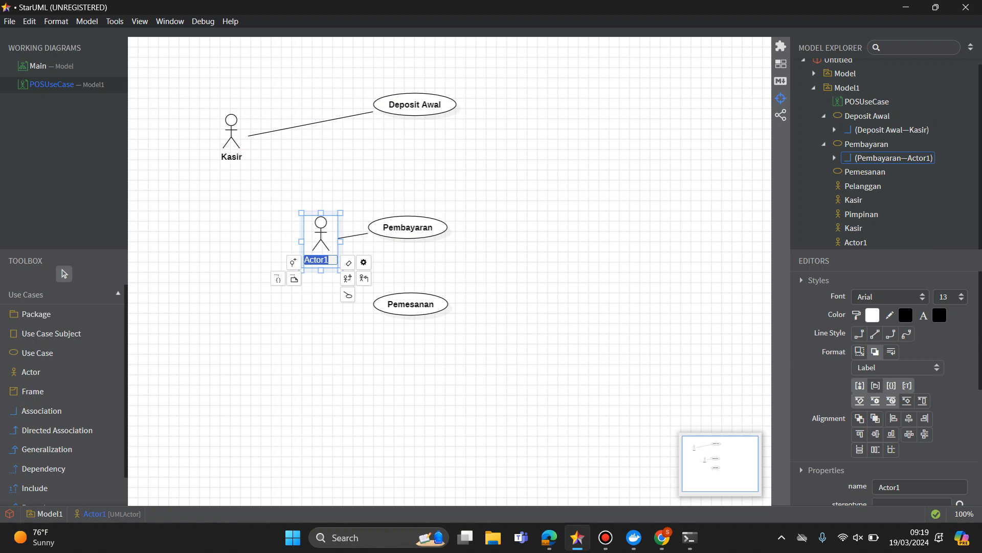
text(Pelanggan)
key(Return)
drag(329, 240, 218, 271)
Add an associated actor named Pelanggan to the Pemesanan use case and place it to the right of that use case.
drag(411, 304, 406, 330)
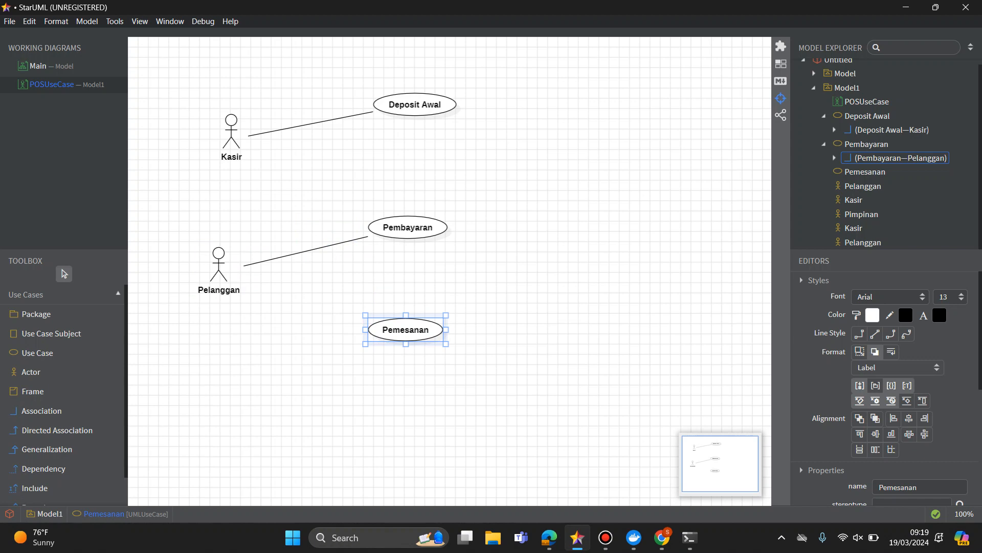
double_click(406, 330)
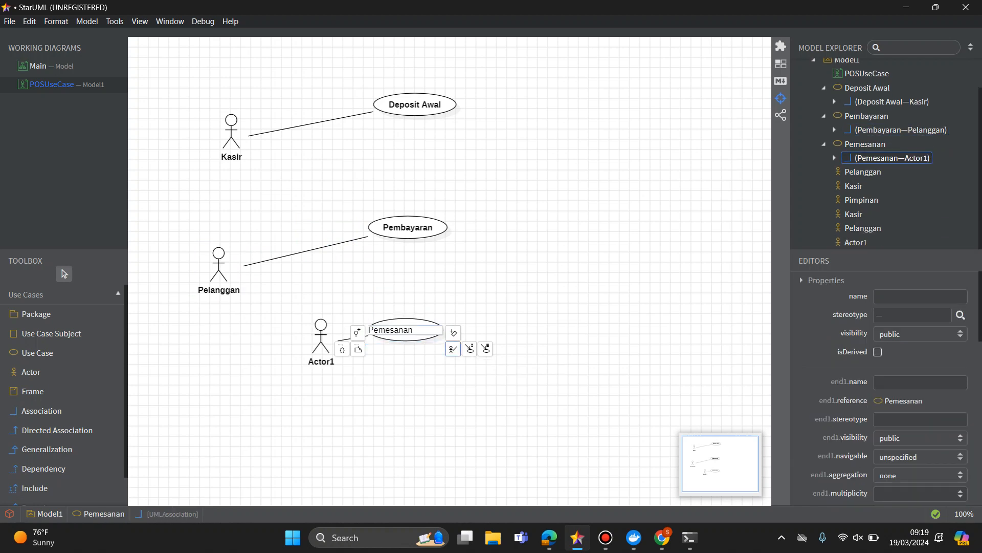
double_click(321, 362)
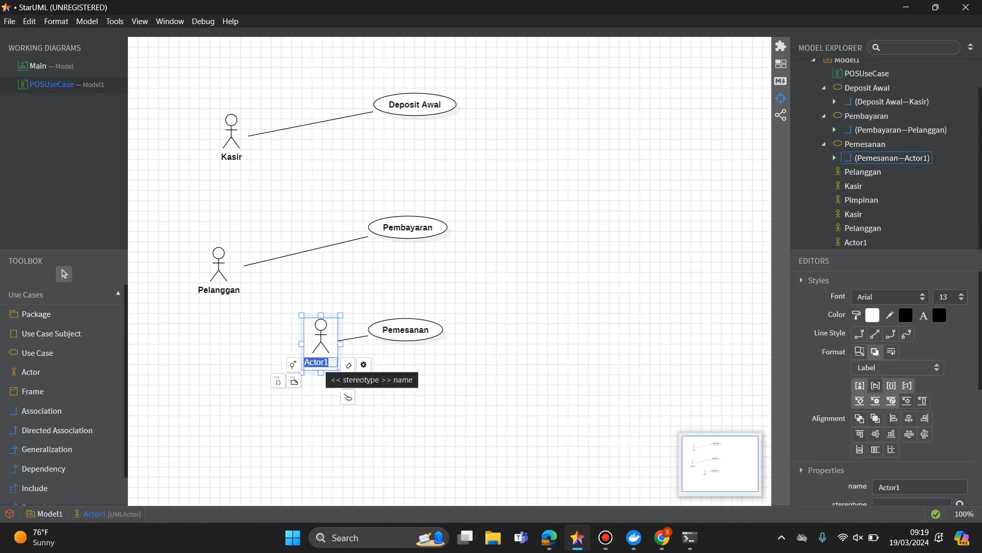
text(Pela)
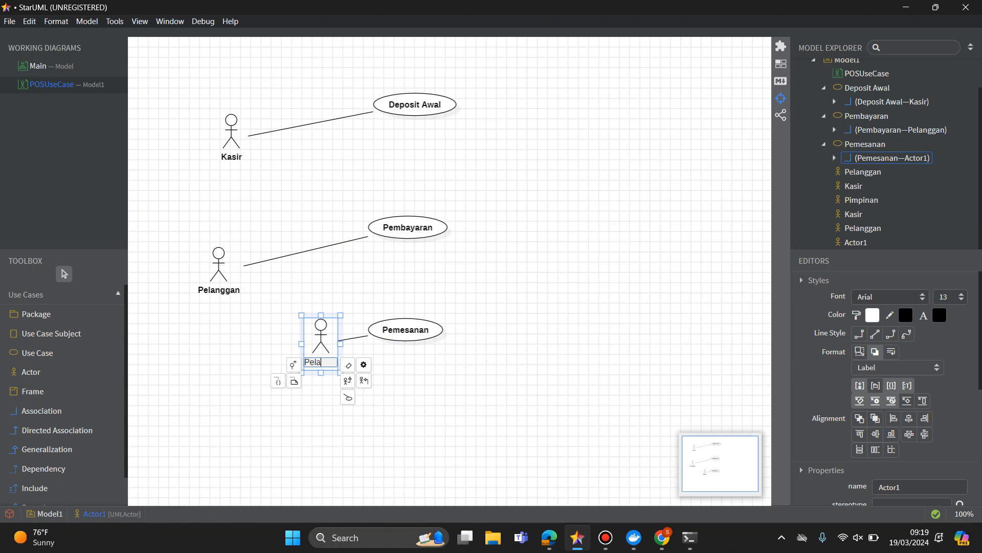
text(nggan)
key(Return)
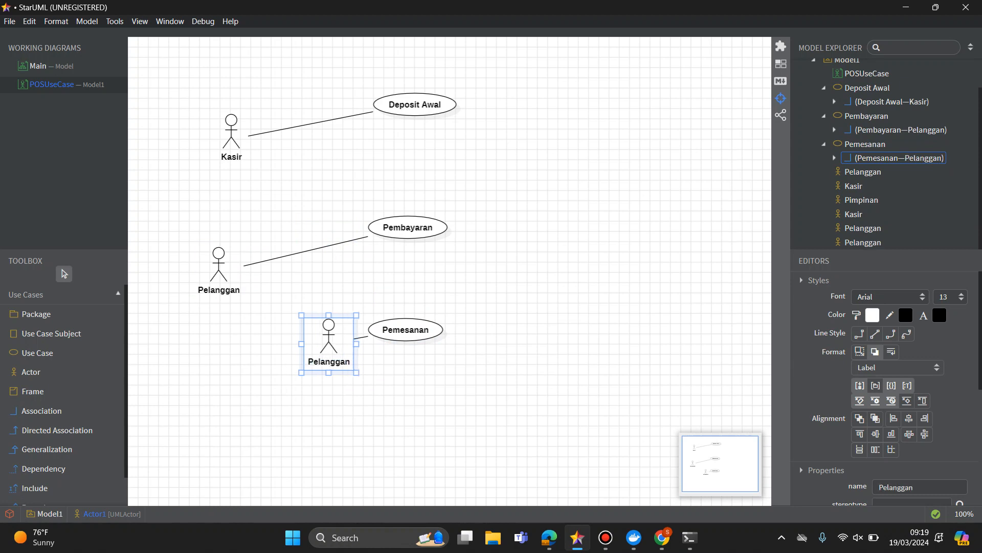
click(287, 404)
drag(328, 344, 577, 359)
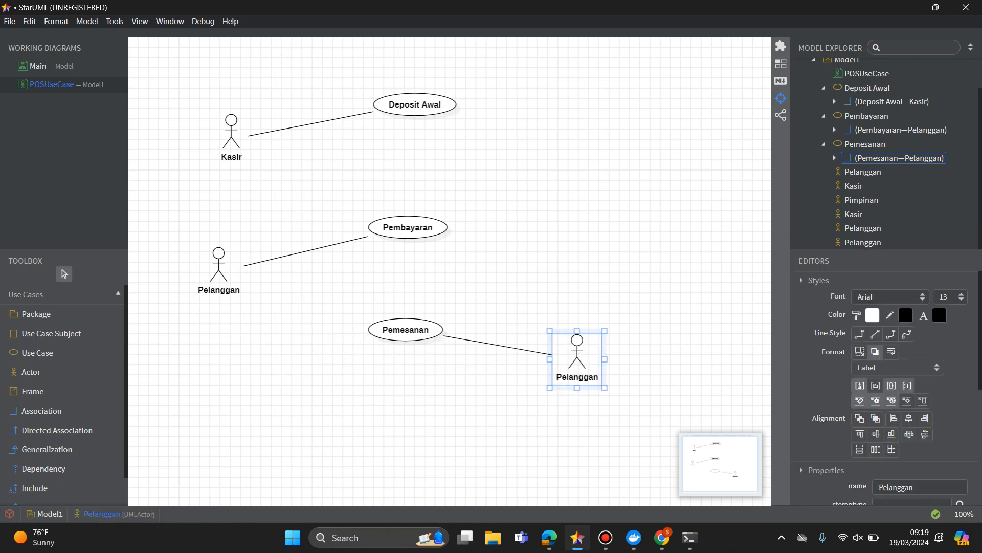
Rearrange the Pembayaran and Pemesanan use cases in a rough column with more even spacing beneath Deposit Awal.
drag(406, 330, 370, 330)
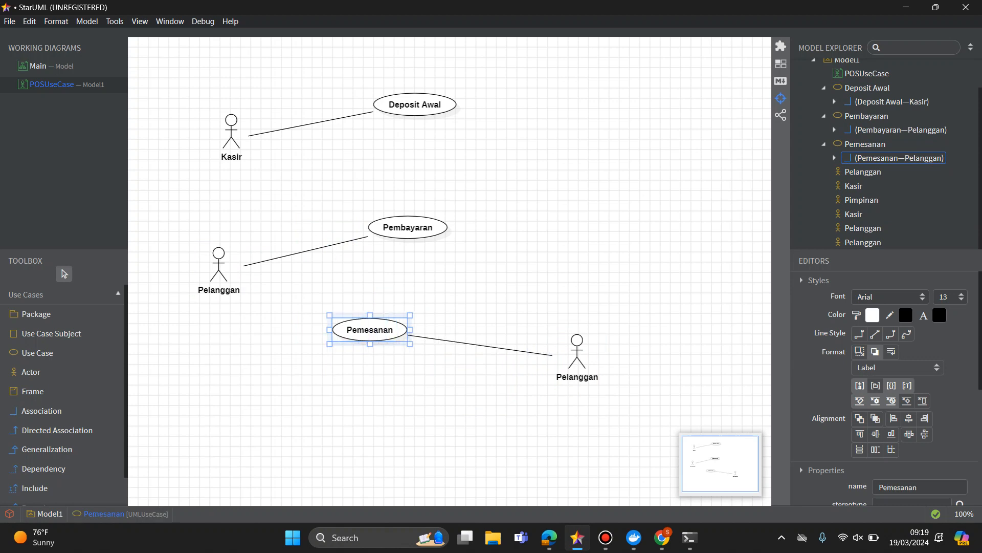
click(358, 399)
drag(408, 227, 388, 197)
drag(370, 329, 406, 324)
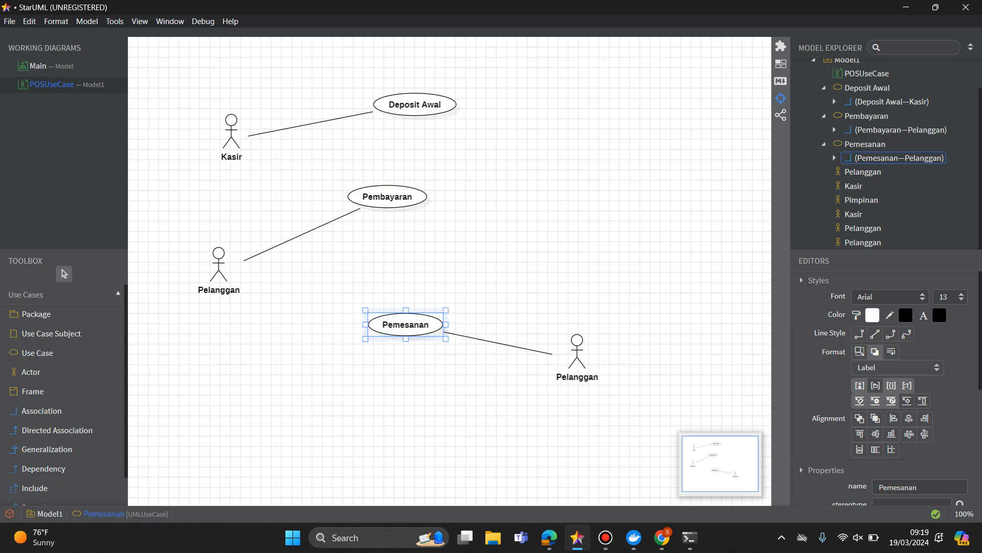
drag(387, 196, 428, 197)
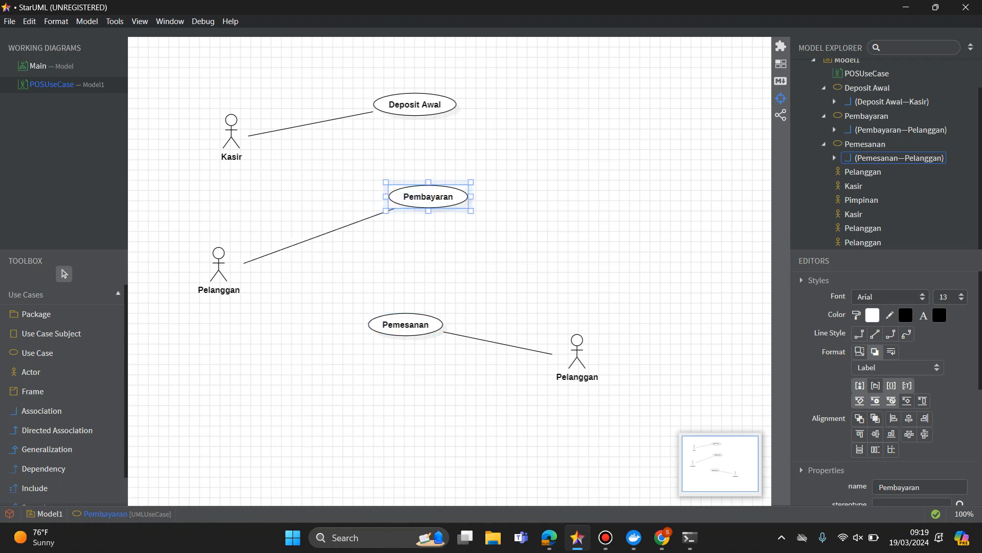
drag(405, 324, 422, 319)
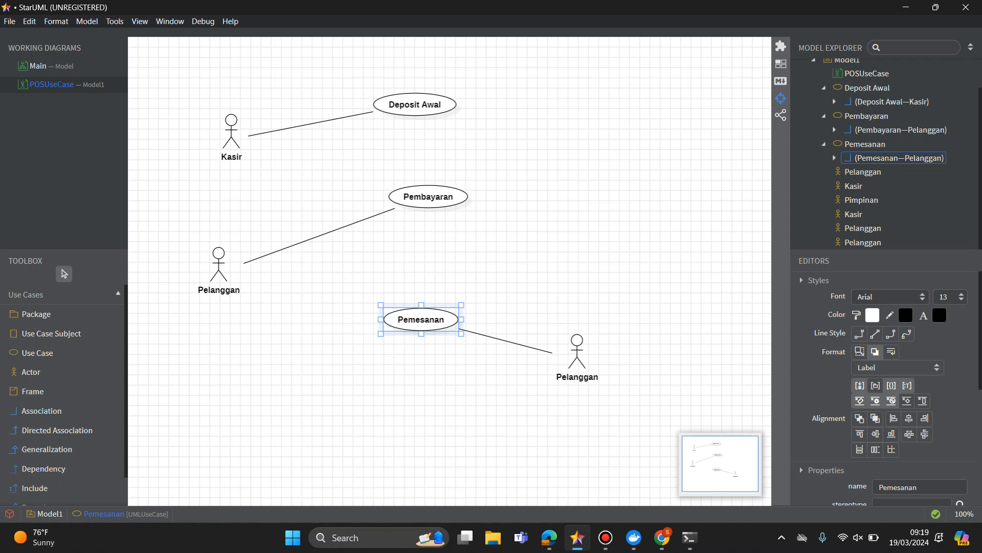
drag(428, 196, 408, 207)
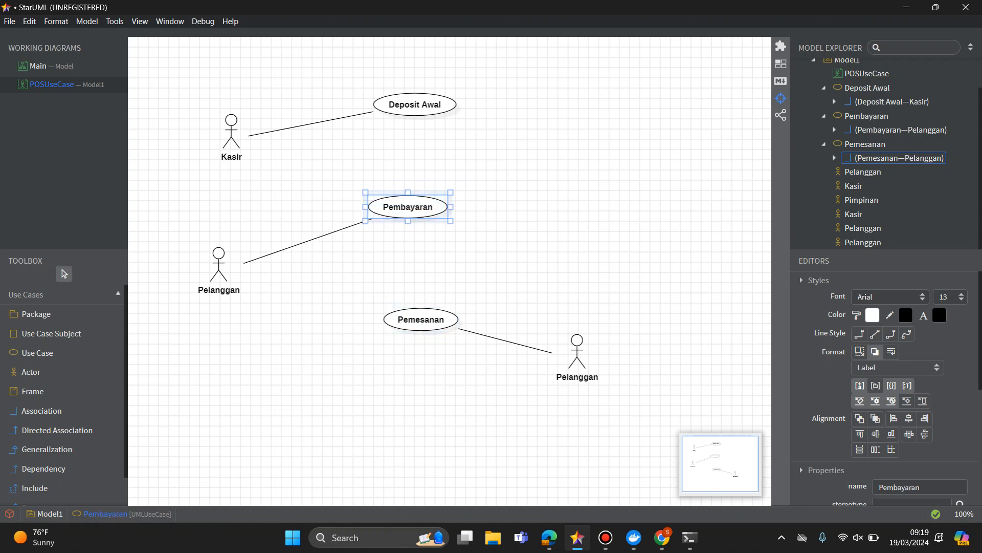
Add an included use case to Deposit Awal, place it to the upper right, and name it Saldo Per Shift.
double_click(415, 104)
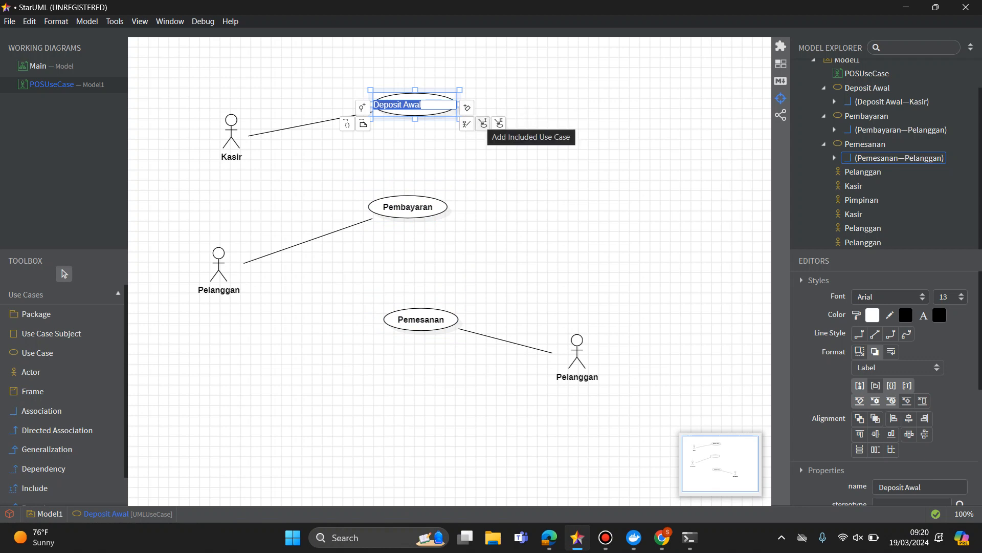
click(483, 123)
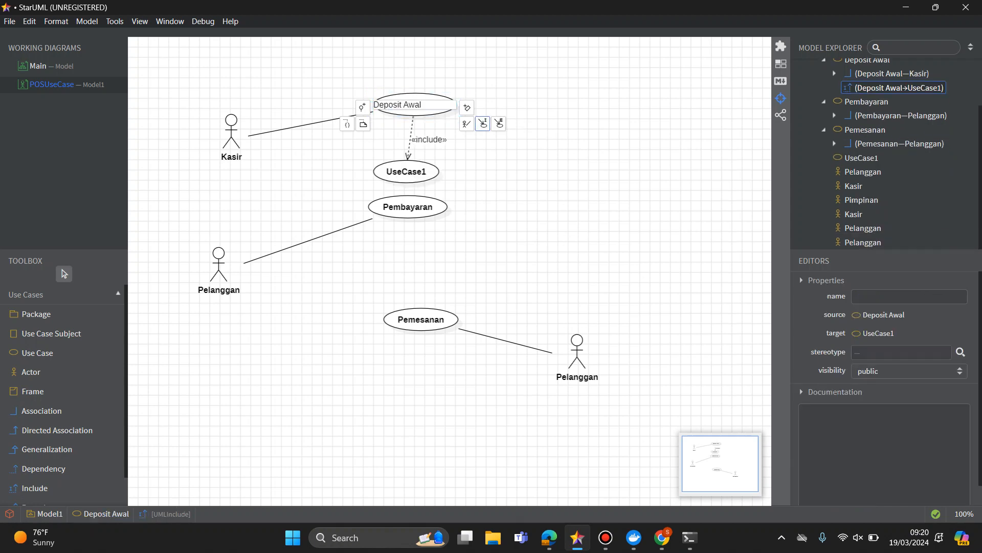
drag(410, 173, 538, 69)
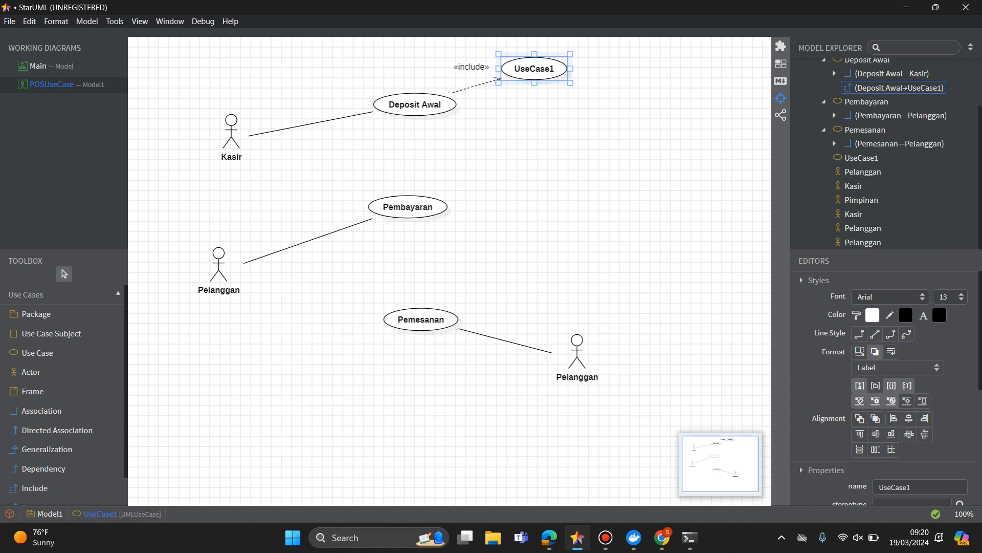
double_click(538, 70)
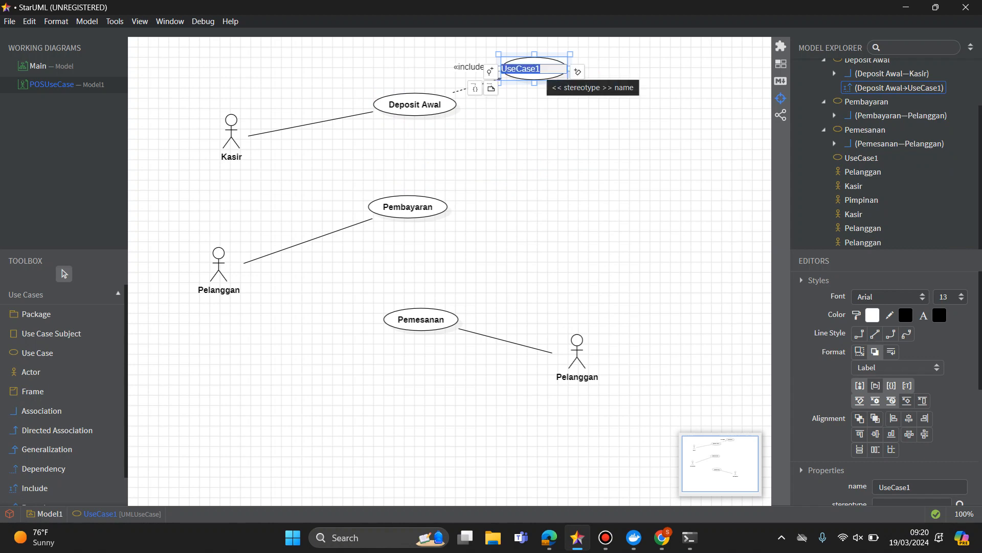
text(Saldo )
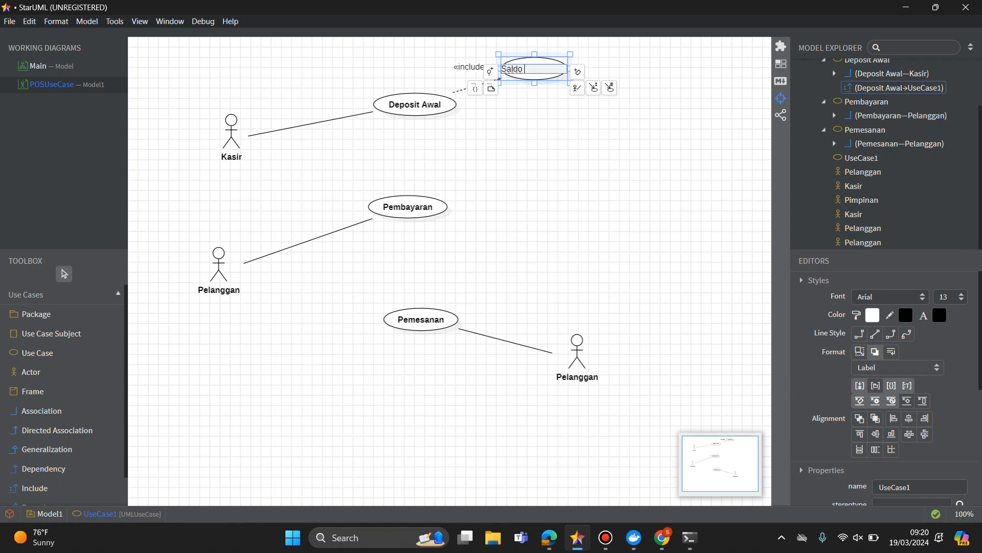
text(Per Shify)
key(BackSpace)
key(Return)
Shift Deposit Awal to the left, closer to Kasir, and place Saldo Per Shift to its upper right.
click(555, 122)
drag(548, 69, 604, 64)
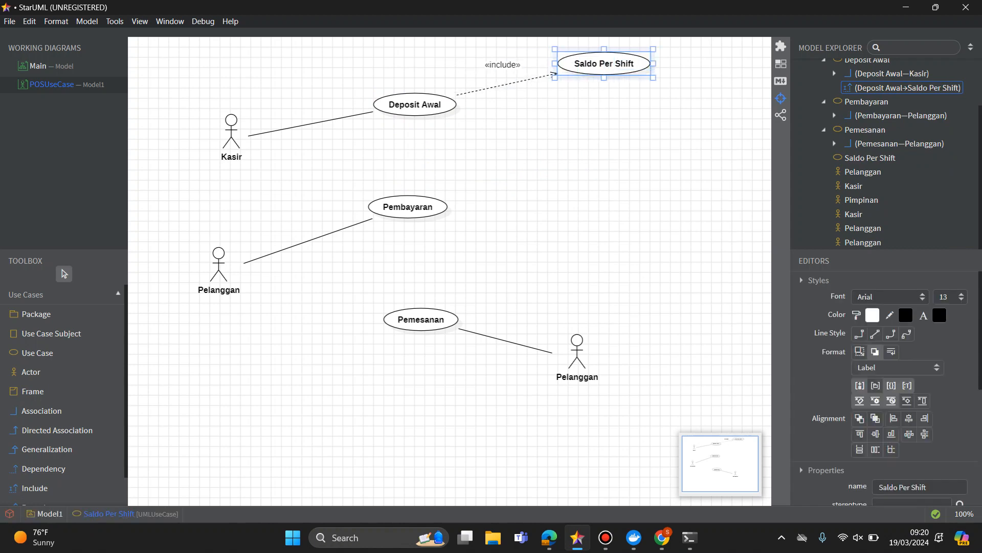
drag(414, 105, 353, 88)
drag(605, 63, 543, 94)
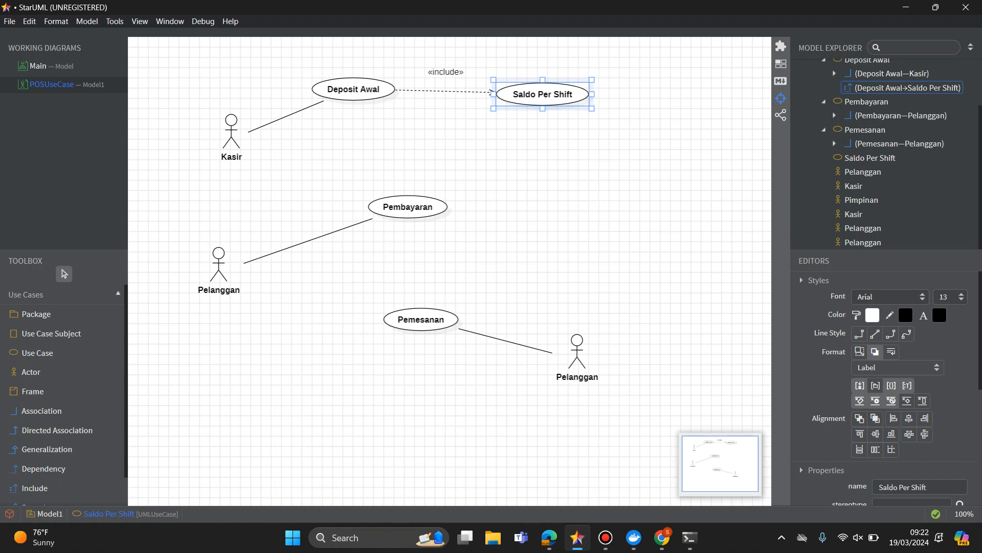
drag(542, 94, 548, 68)
Move Pembayaran and Pemesanan up and to the left, and place Pemesanan's Pelanggan actor to the lower right of it.
drag(408, 206, 382, 217)
drag(421, 319, 401, 283)
key(Escape)
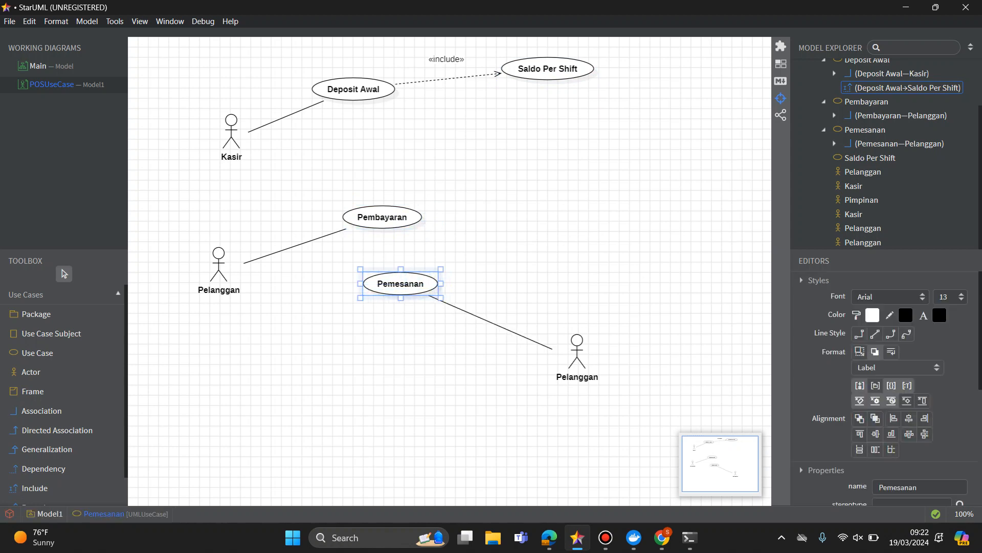
click(382, 217)
drag(382, 217, 382, 170)
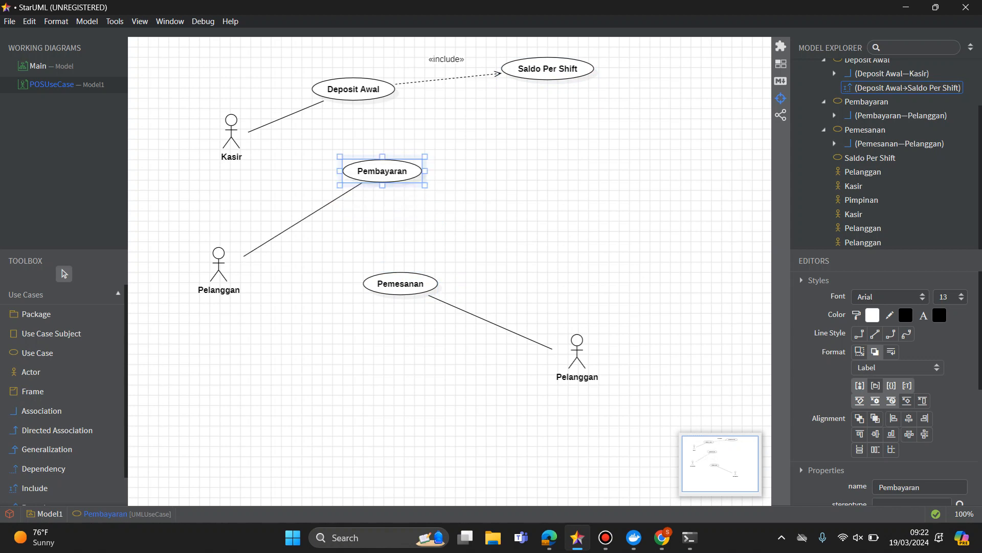
key(Escape)
drag(577, 353, 490, 384)
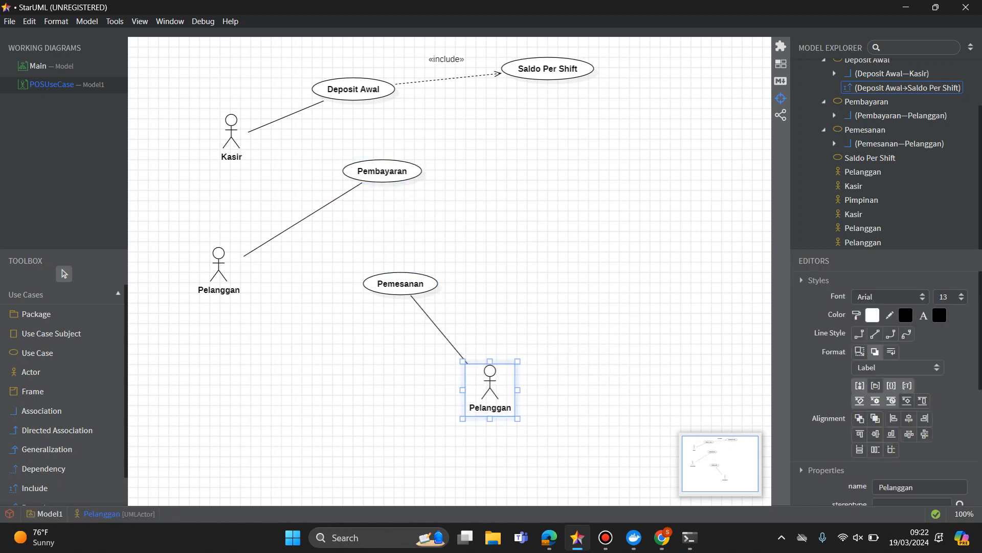
Add an extended use case to Pembayaran and place it to the upper right, below Saldo Per Shift.
click(383, 171)
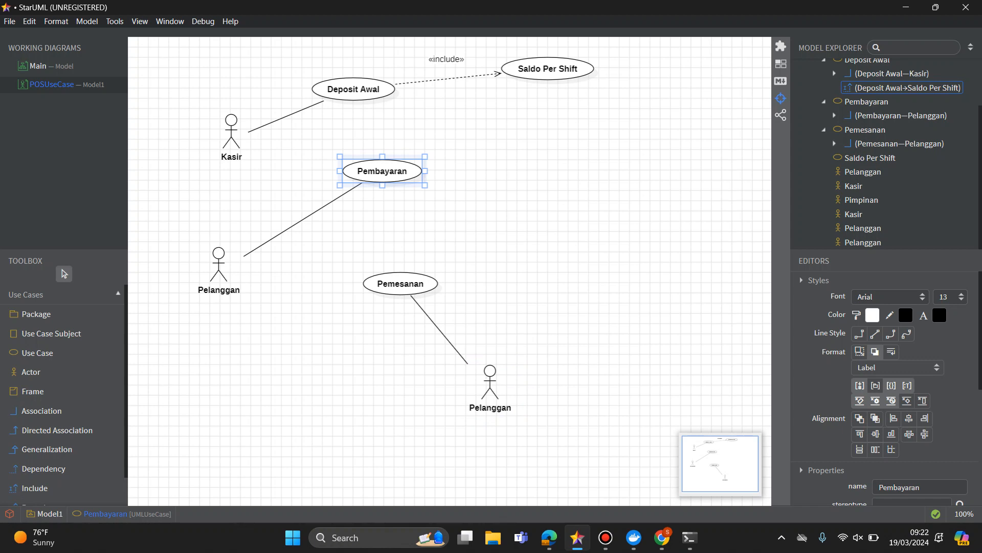
double_click(382, 171)
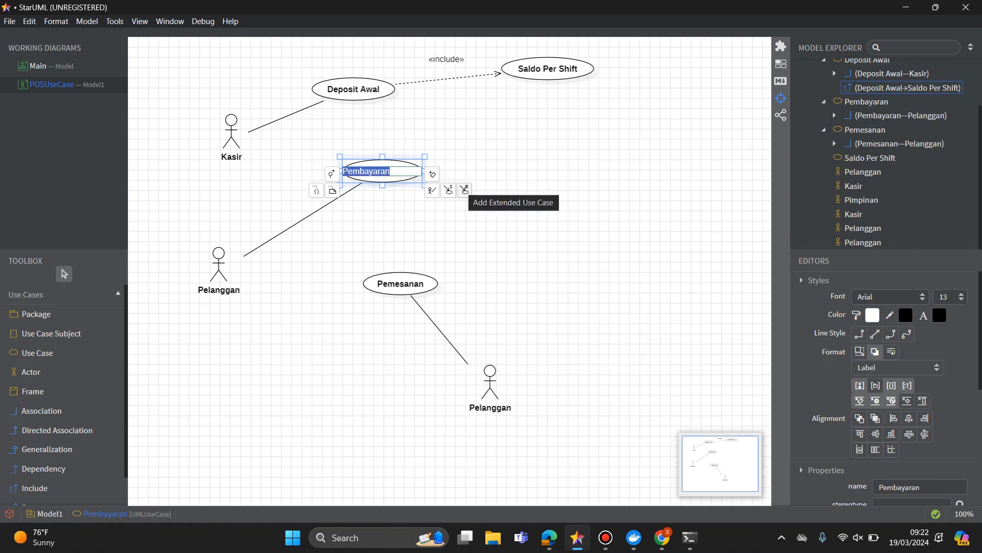
click(464, 189)
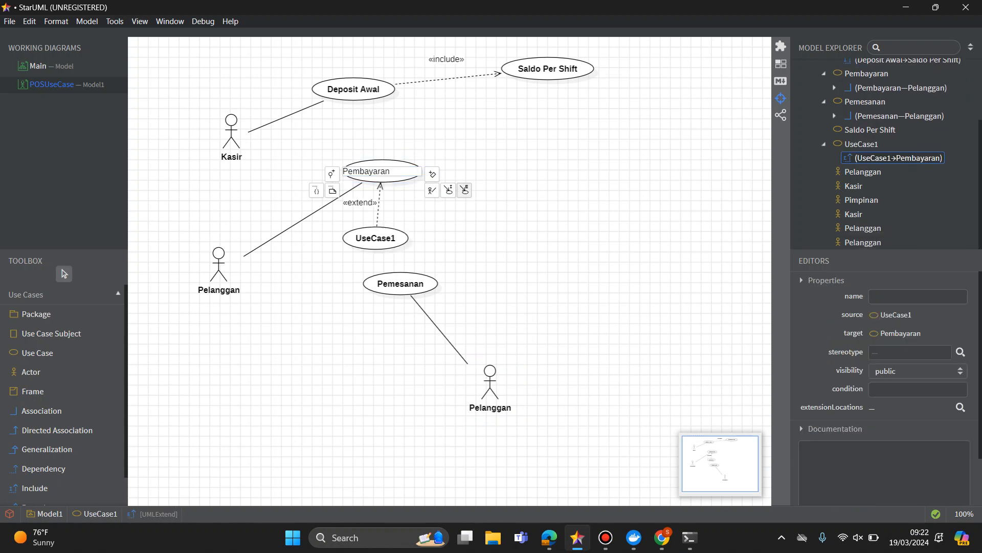
drag(376, 238, 514, 125)
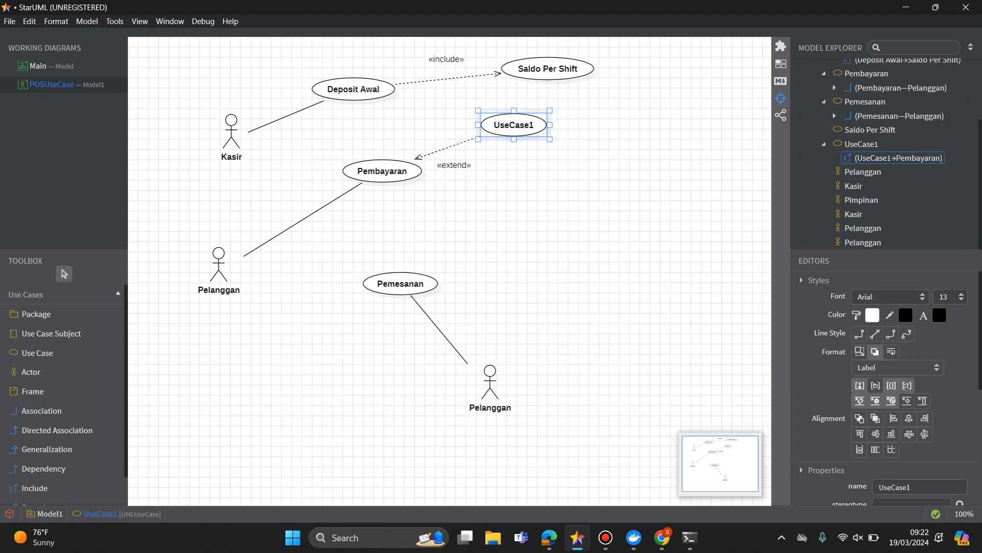
Enter Debit/Kredit Bank as the name of the use case extending Pembayaran.
double_click(517, 125)
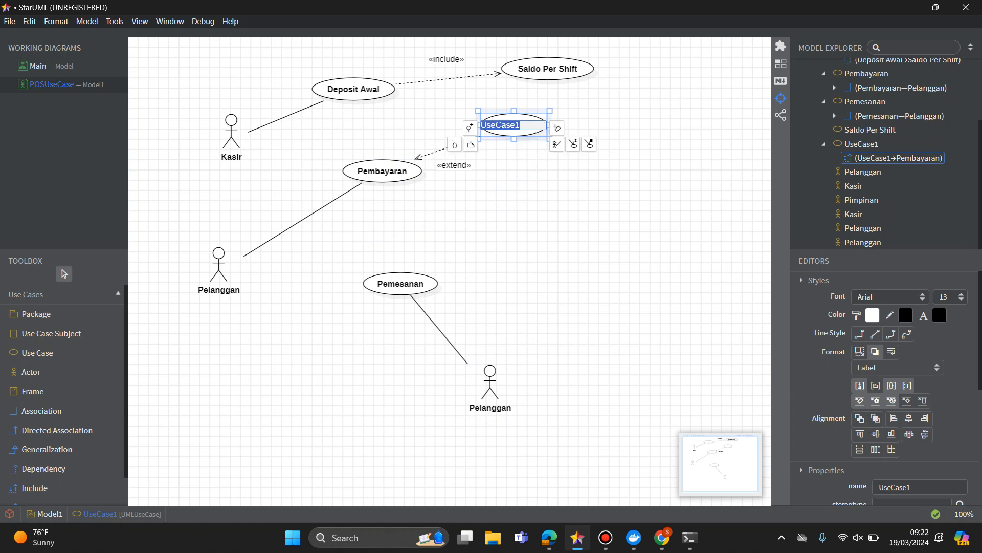
text(BankPem)
key(BackSpace)
key(BackSpace)
key(BackSpace)
text(Debit/Kredit)
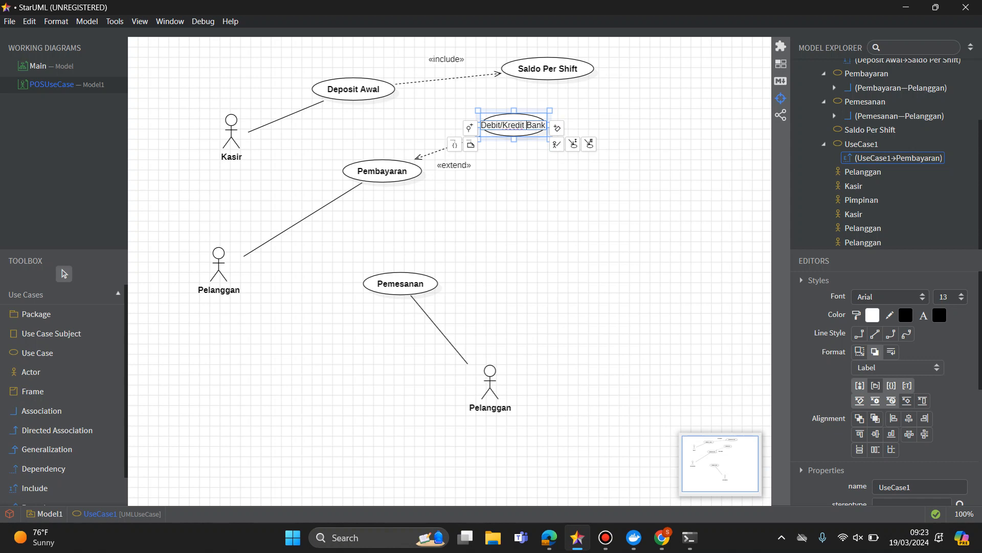
Change the name of the use case extending Pembayaran to Kartu Bank.
key(ctrl+a)
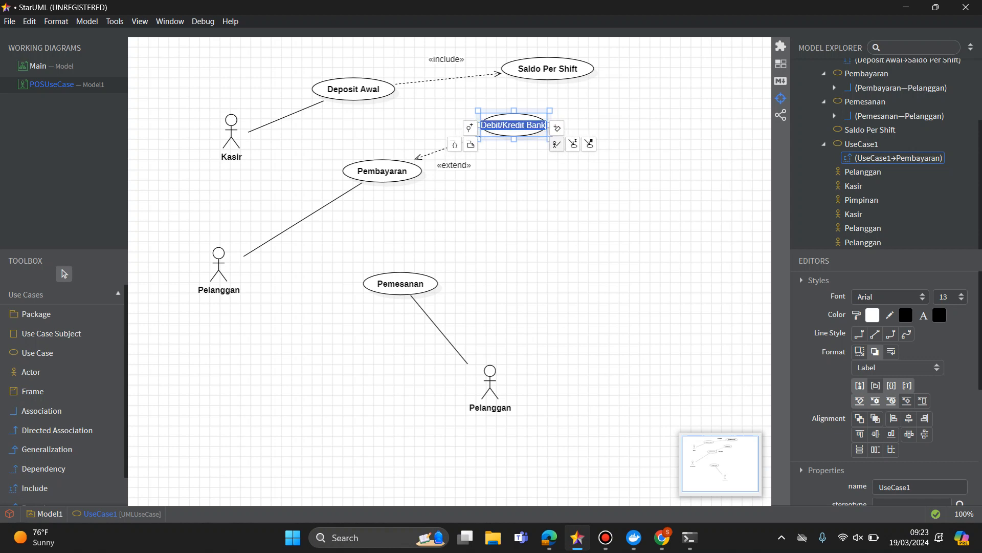
click(507, 125)
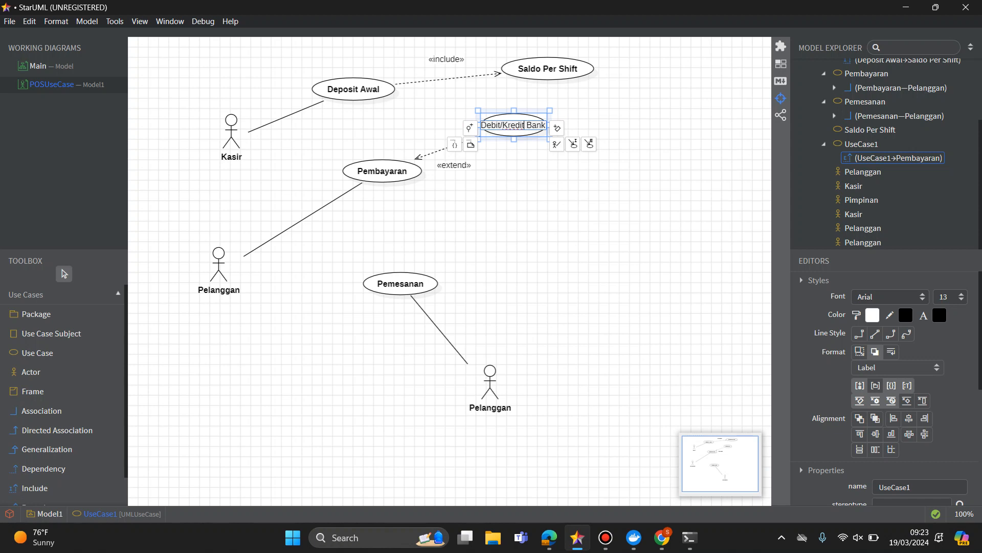
drag(522, 125, 480, 125)
text(kartu)
key(BackSpace)
key(BackSpace)
key(BackSpace)
key(BackSpace)
key(BackSpace)
text(Ca)
key(BackSpace)
key(BackSpace)
text(Kartu)
key(Return)
Move Kartu Bank down and to the right, nearly level with Pembayaran.
right_click(535, 220)
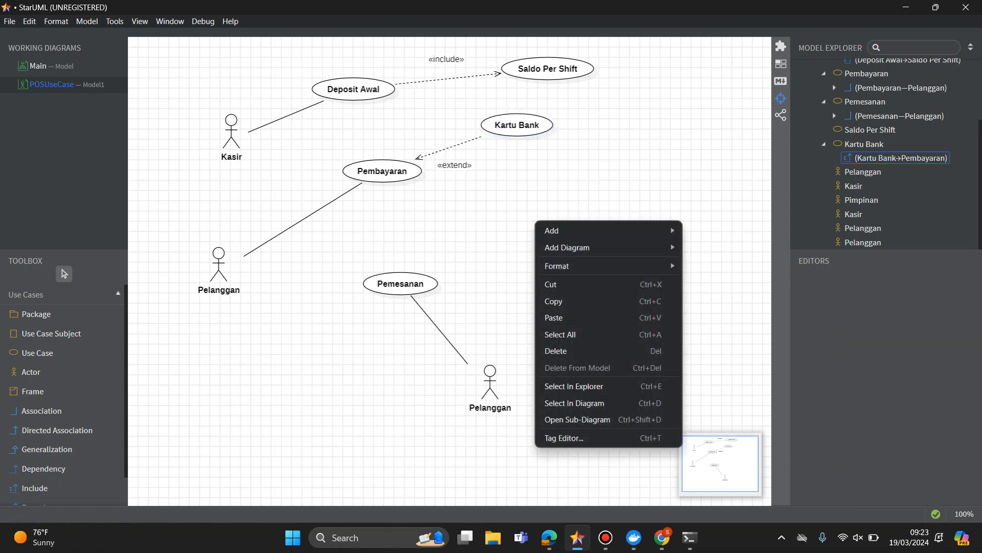
key(Escape)
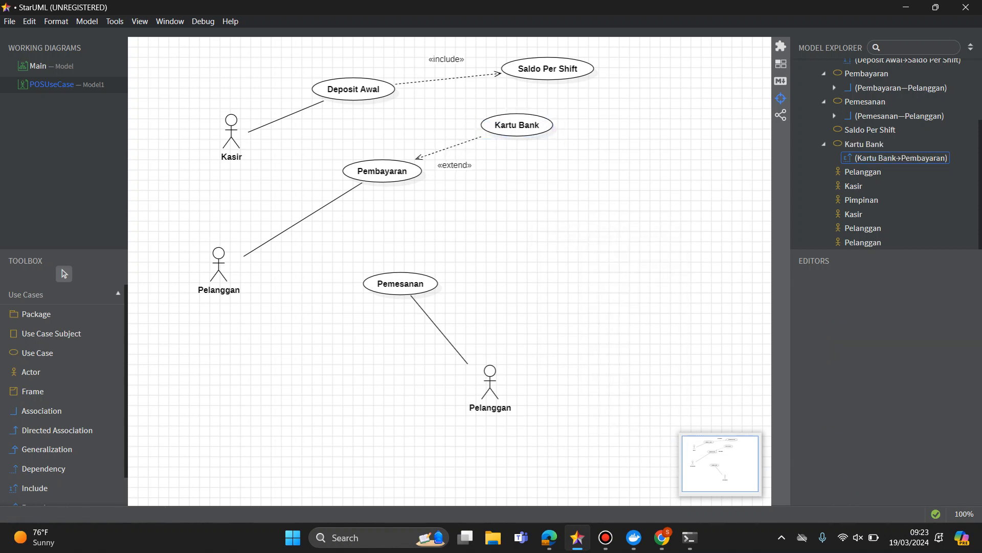
drag(517, 125, 563, 155)
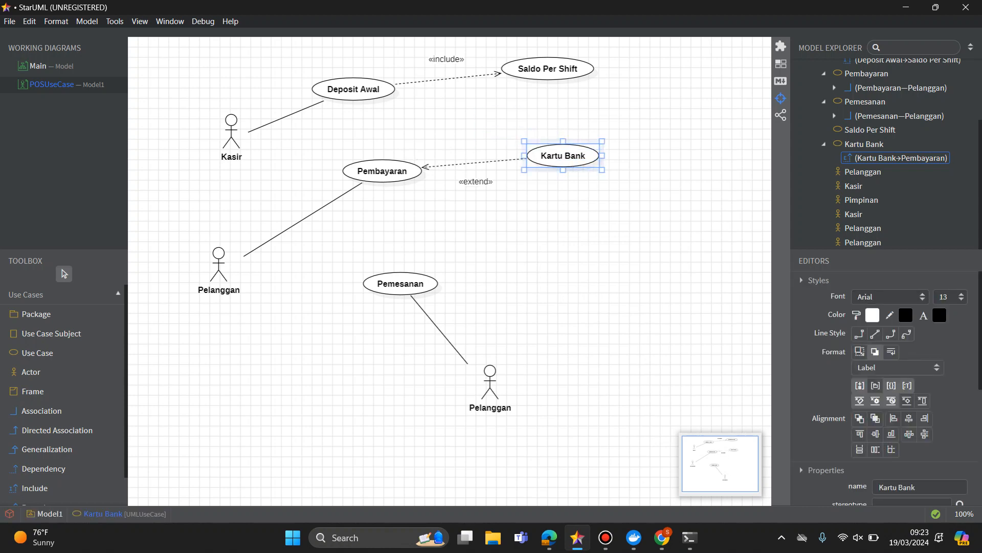
Move the Pembayaran use case slightly up and to the left, nearly level with Kartu Bank.
drag(382, 171, 377, 160)
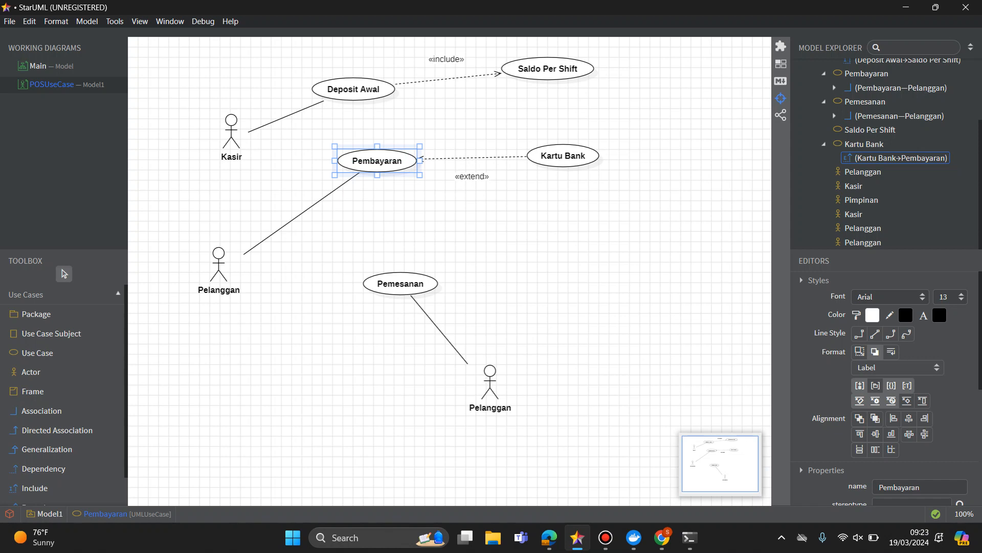
key(Escape)
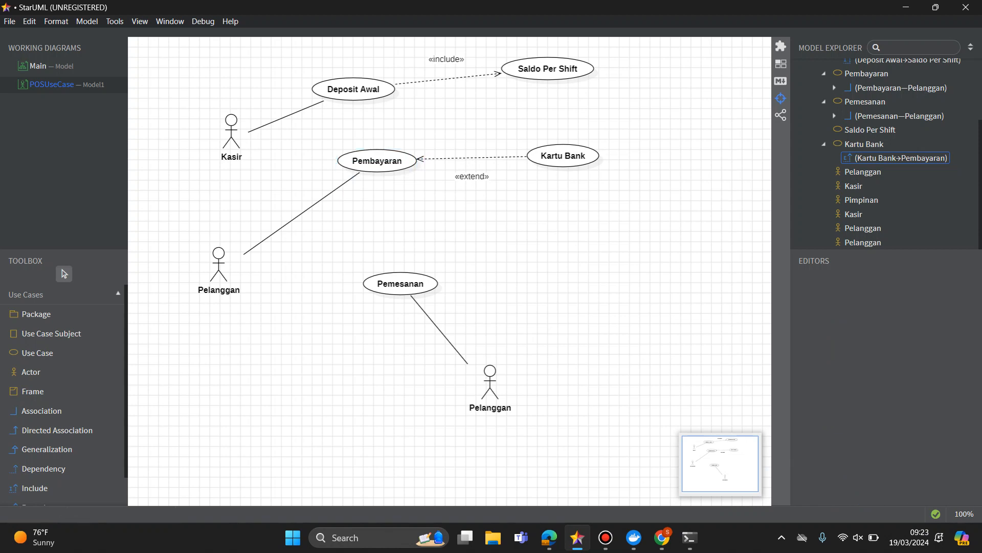
click(353, 89)
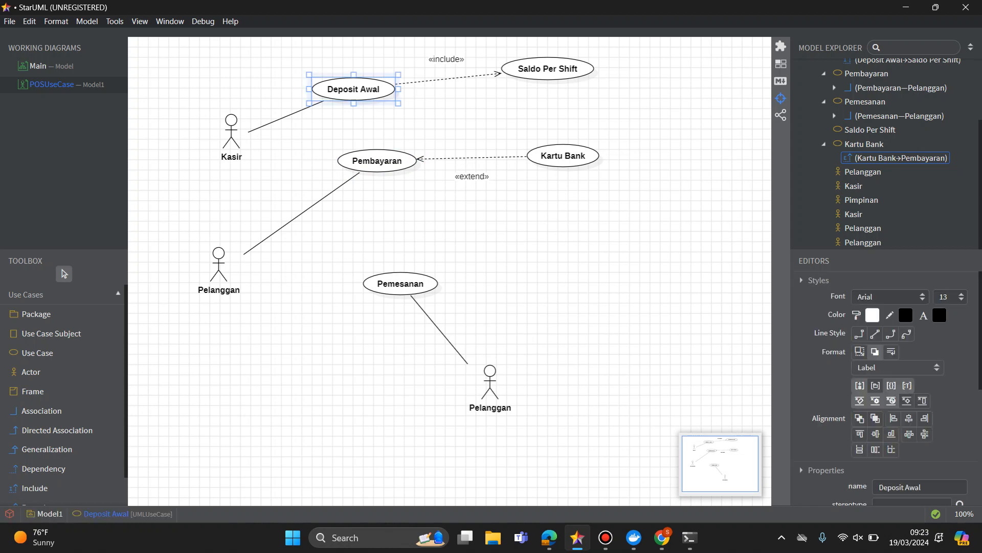
key(Escape)
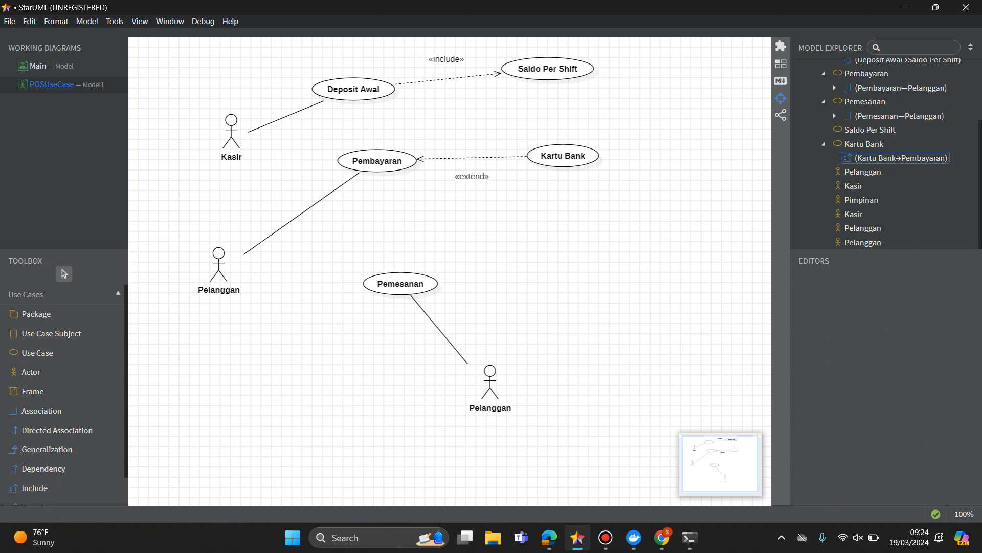
Move Pemesanan up and to the left, and raise its Pelanggan actor to just below and right of it.
click(377, 160)
double_click(377, 161)
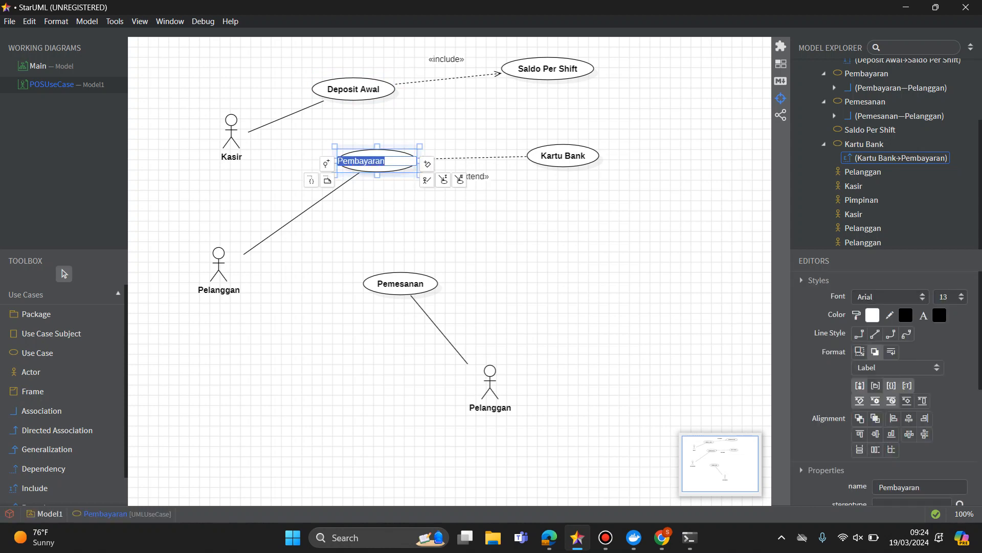
click(440, 220)
drag(400, 283, 385, 263)
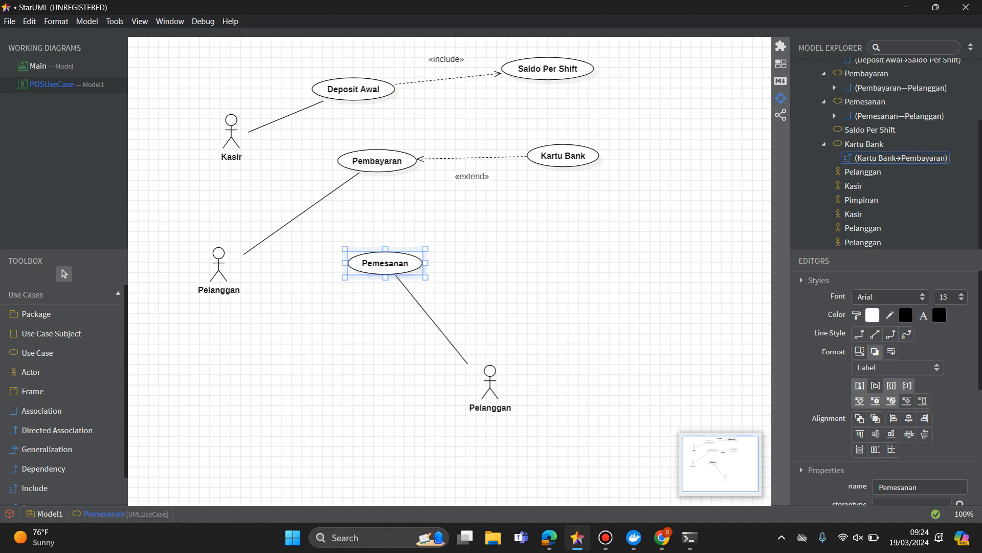
drag(491, 384, 510, 302)
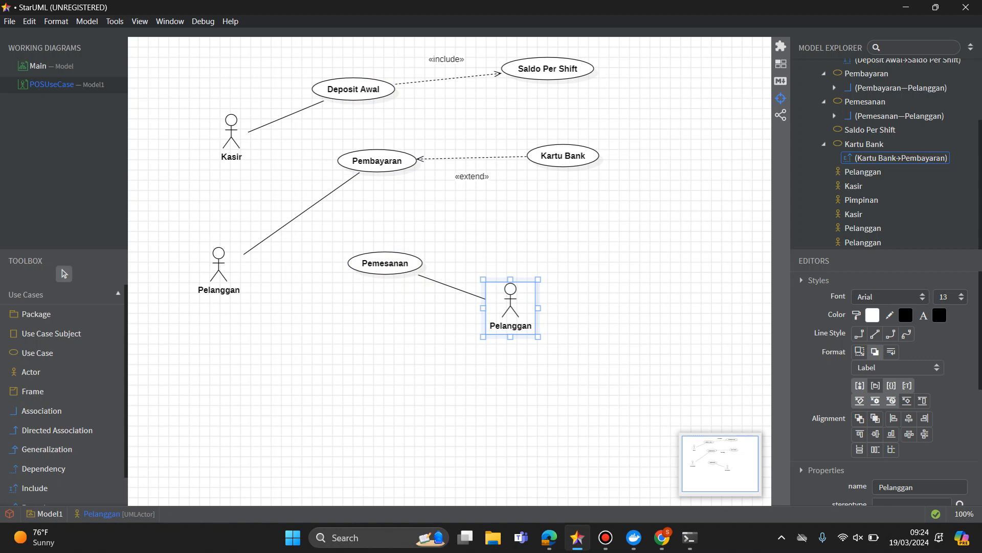
key(Escape)
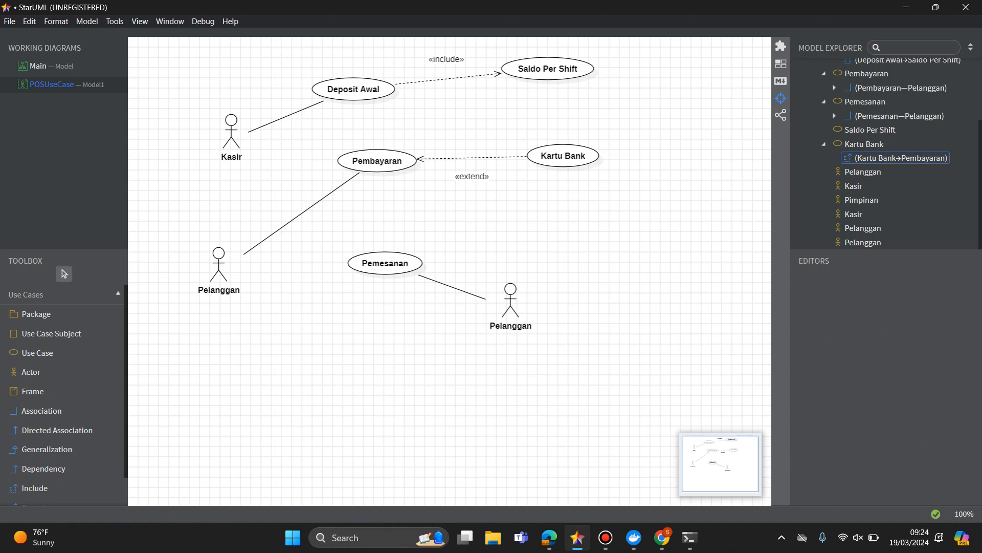
Add a constraint to the Pembayaran use case and place it to the left, below the Kasir actor.
double_click(382, 162)
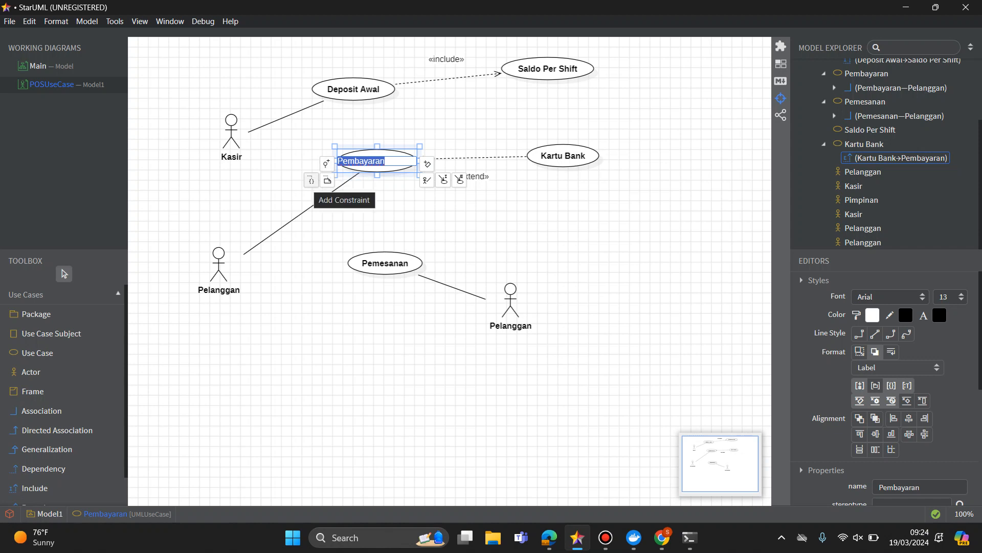
click(307, 205)
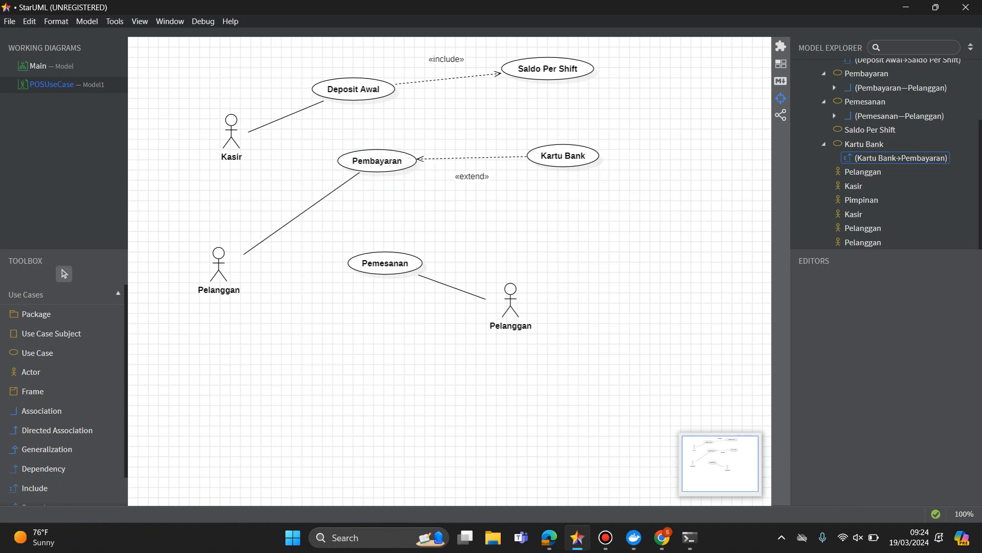
click(377, 161)
double_click(377, 161)
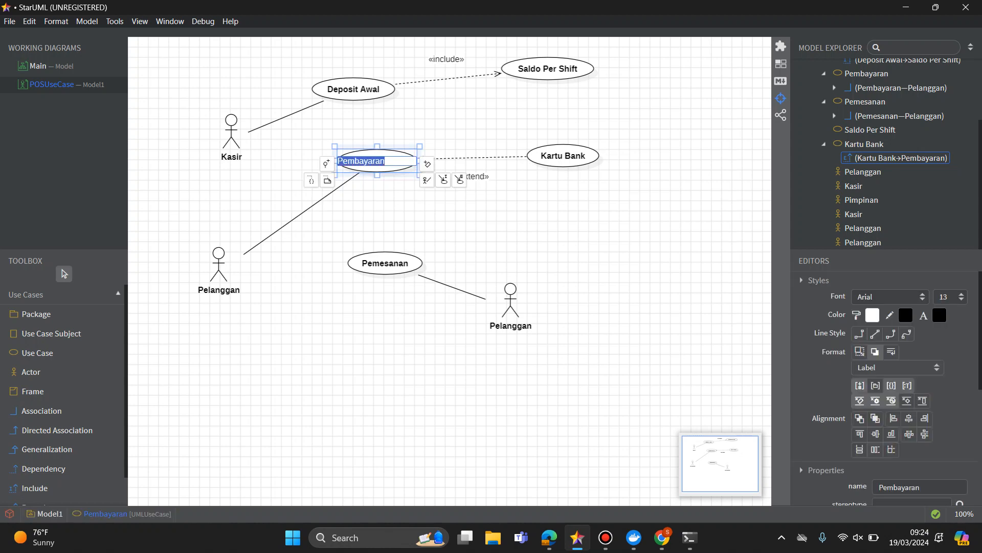
click(311, 180)
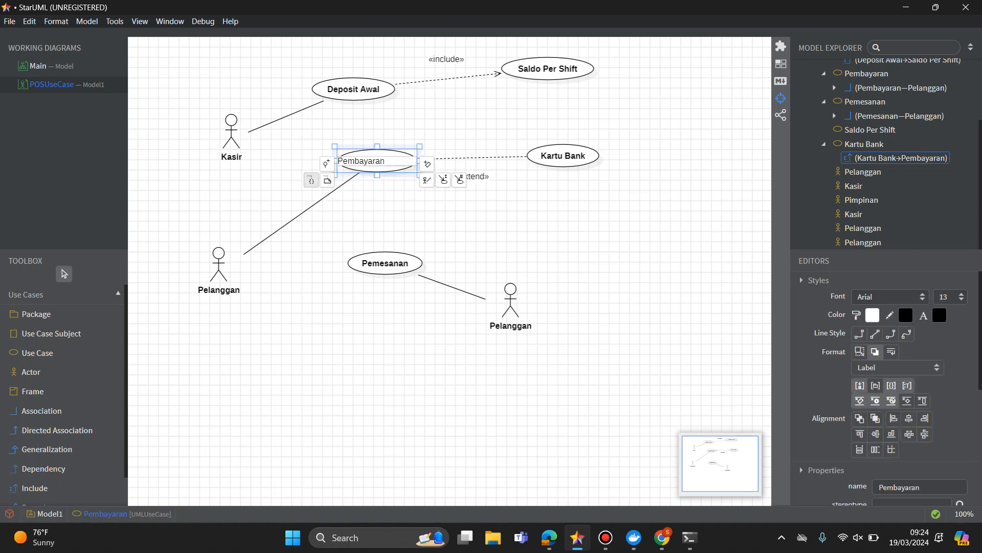
drag(286, 157, 232, 193)
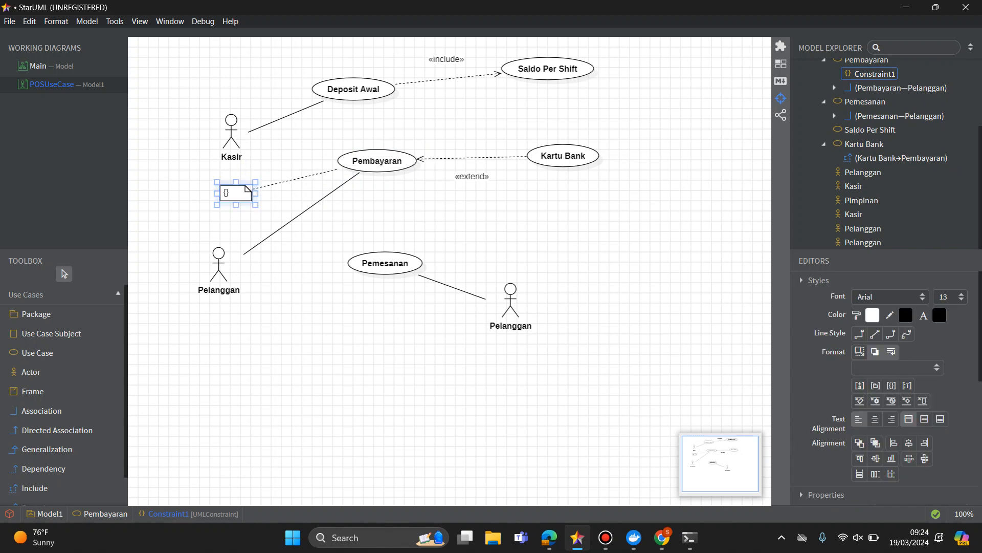
Enter Diskon as the text of the constraint attached to Pembayaran.
double_click(235, 192)
text(Diskon Ni)
key(BackSpace)
key(BackSpace)
key(BackSpace)
text(n)
click(302, 213)
Reposition the Diskon constraint directly beneath the Kasir actor, to the left of Pembayaran.
drag(241, 194, 195, 178)
click(302, 212)
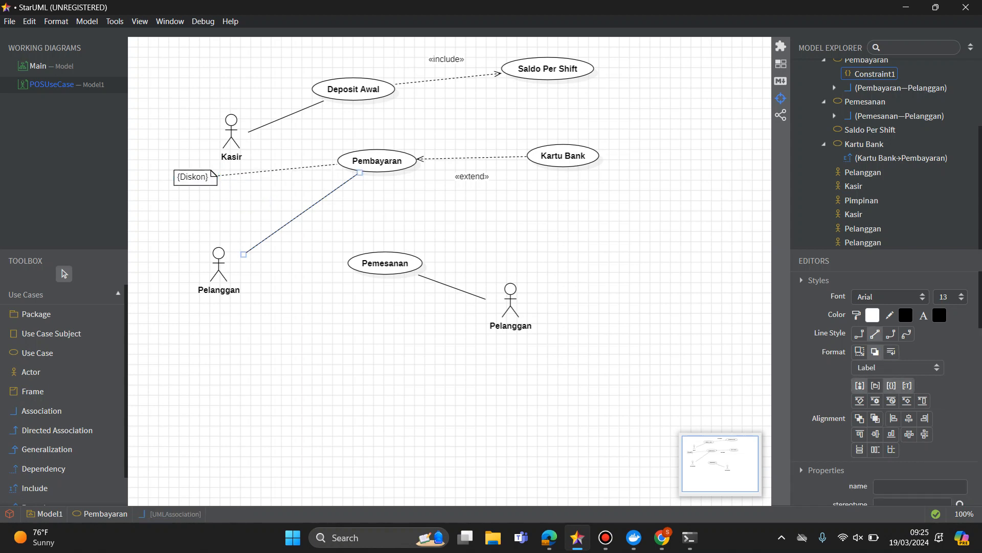
click(377, 160)
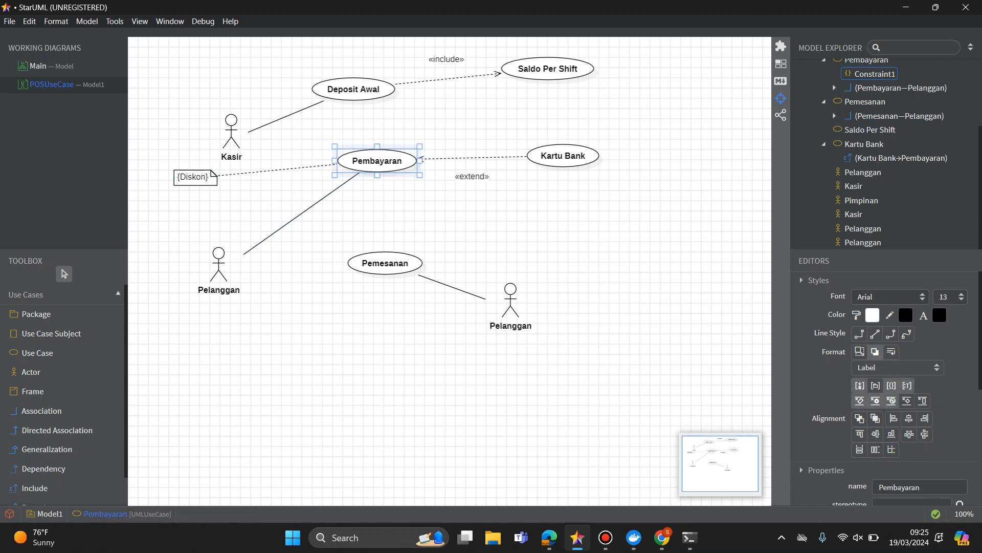
drag(213, 173, 243, 183)
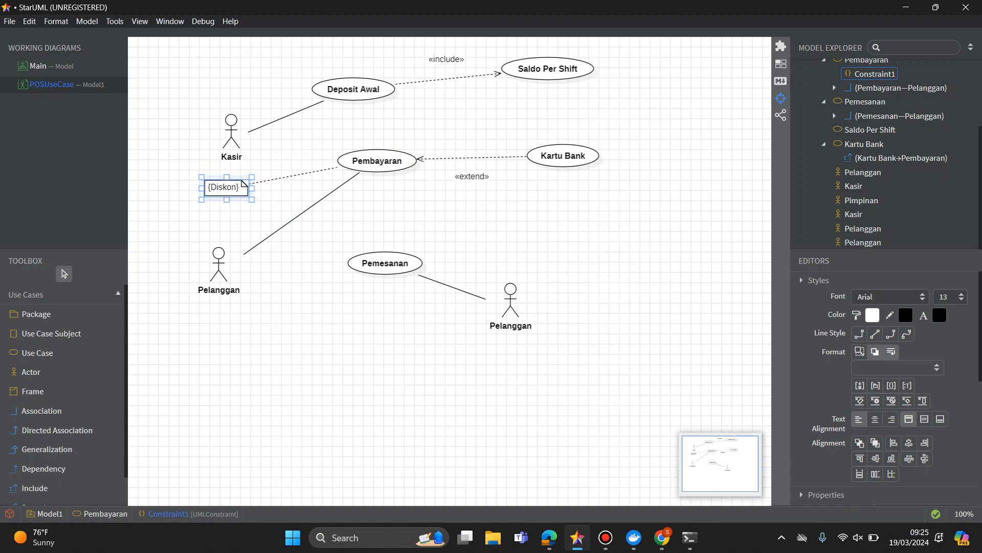
click(302, 213)
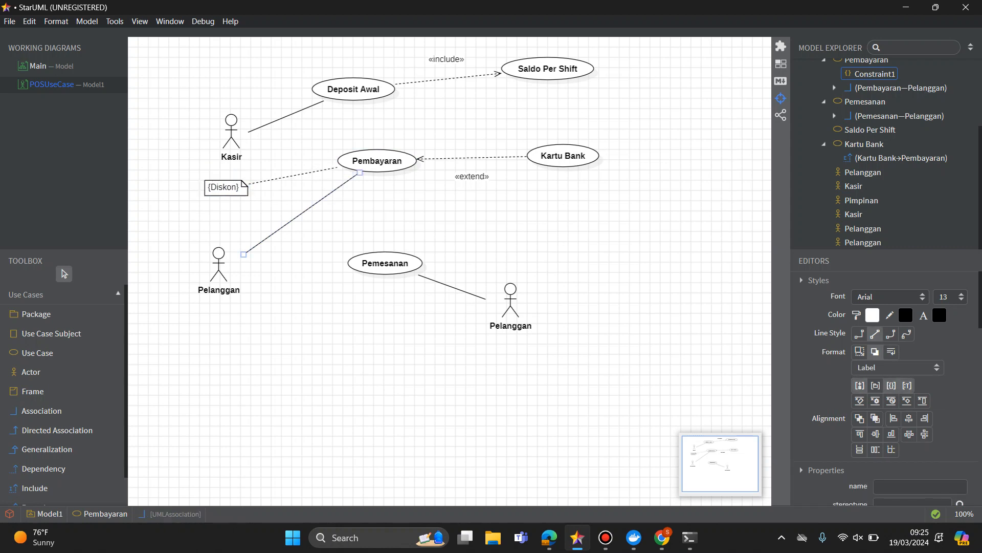
Move Pembayaran's Pelanggan actor down and right, level with the other Pelanggan, and shift Pemesanan slightly up and left.
drag(219, 263, 244, 300)
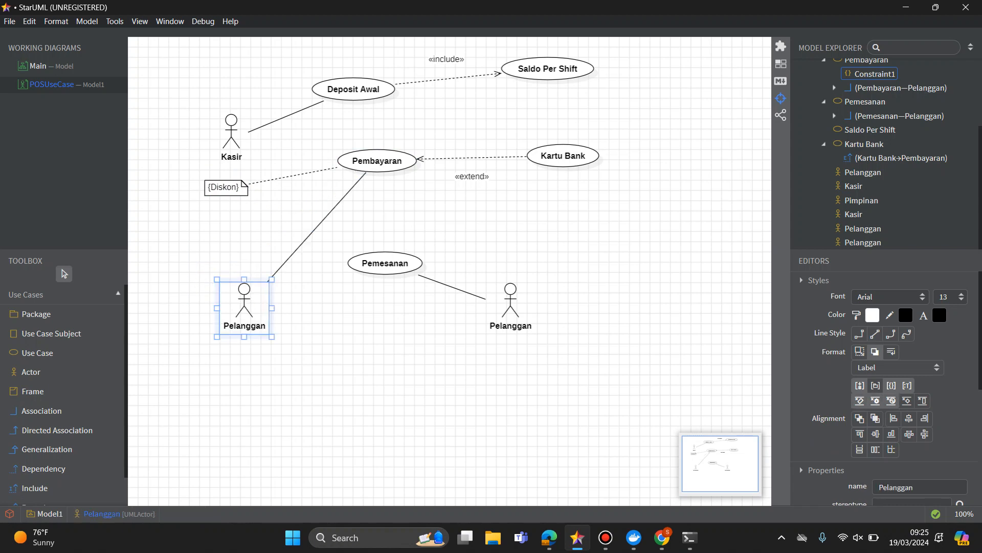
mouse_move(385, 263)
mouse_down()
mouse_move(554, 223)
mouse_move(468, 249)
mouse_move(375, 252)
mouse_up()
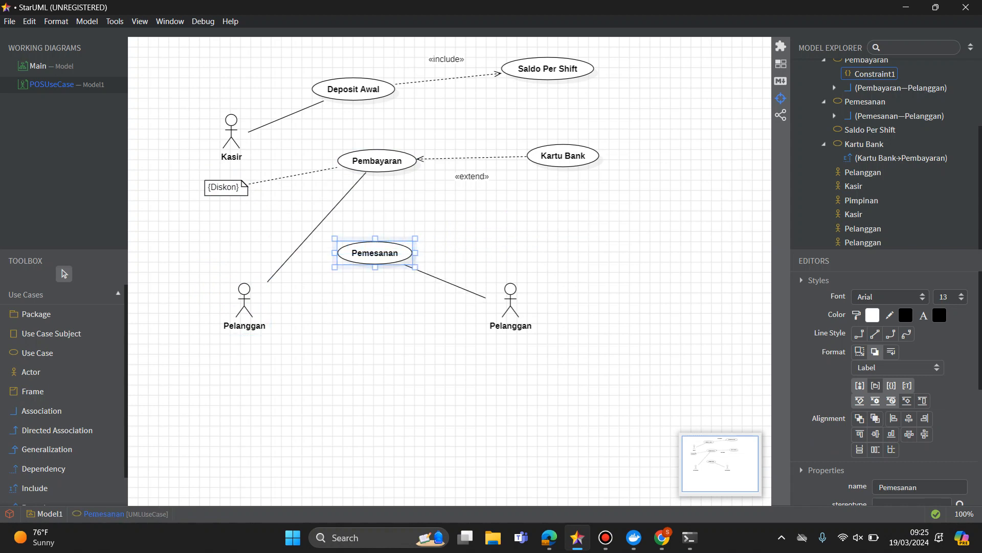
Rename the Pelanggan actor linked to Pemesanan as Pelanggan Terdaftar.
double_click(516, 327)
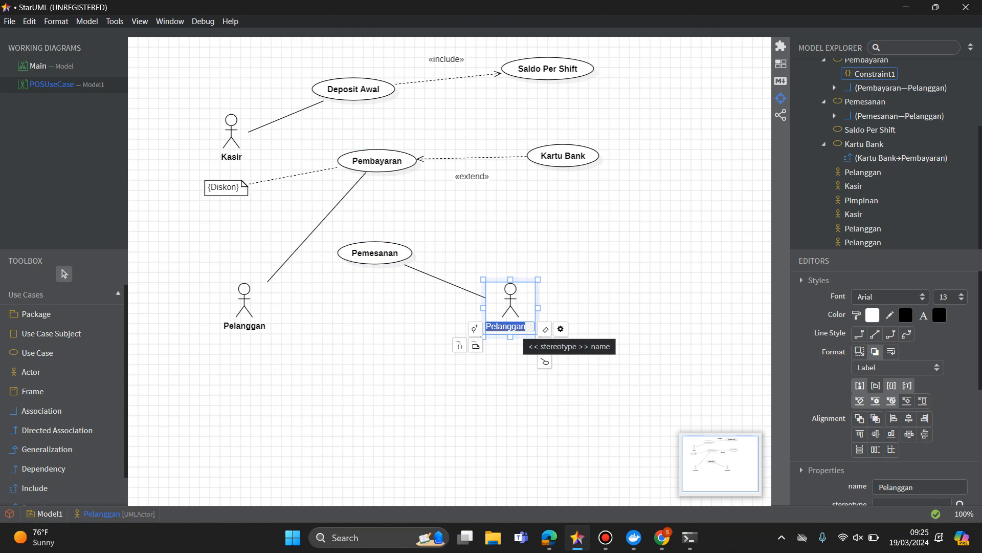
click(526, 327)
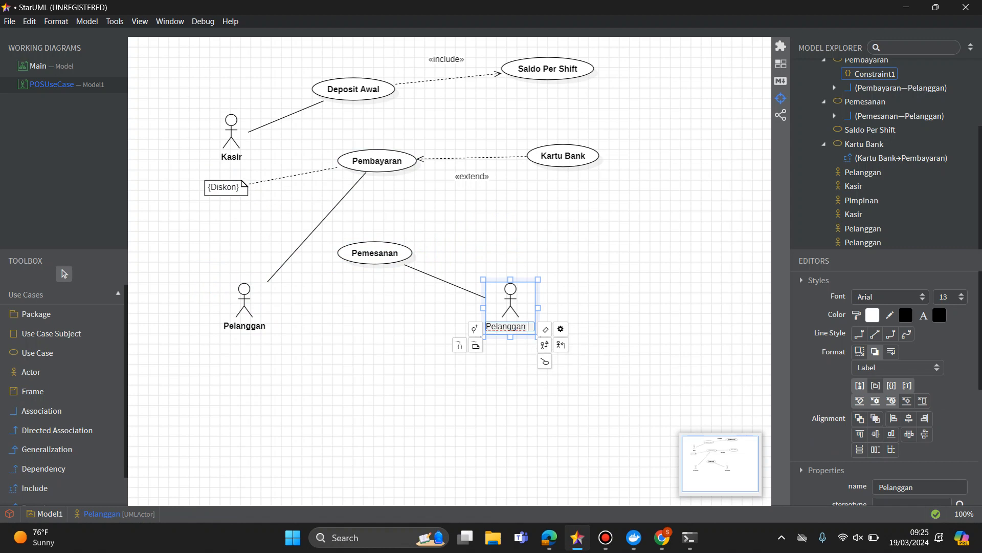
text(Y)
text(ang SUdah)
text( Ter)
key(BackSpace)
key(BackSpace)
key(BackSpace)
key(BackSpace)
key(BackSpace)
key(BackSpace)
key(BackSpace)
key(BackSpace)
text(u)
key(BackSpace)
key(BackSpace)
key(BackSpace)
key(BackSpace)
key(BackSpace)
key(BackSpace)
text(Terdaftar)
key(Return)
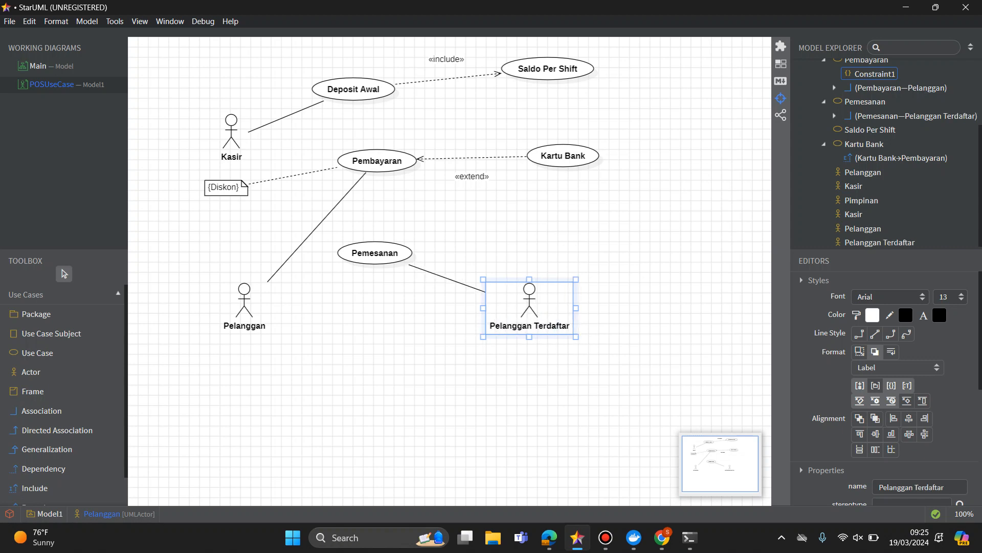
key(Escape)
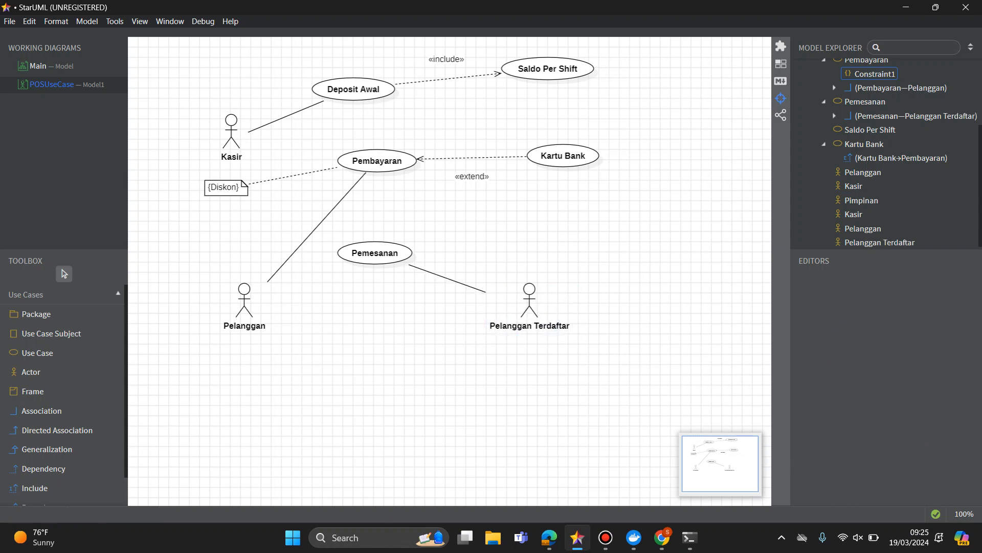
Move the Pelanggan Terdaftar actor up and to the right, and Pemesanan to its upper left, below the extend label.
drag(530, 301, 565, 276)
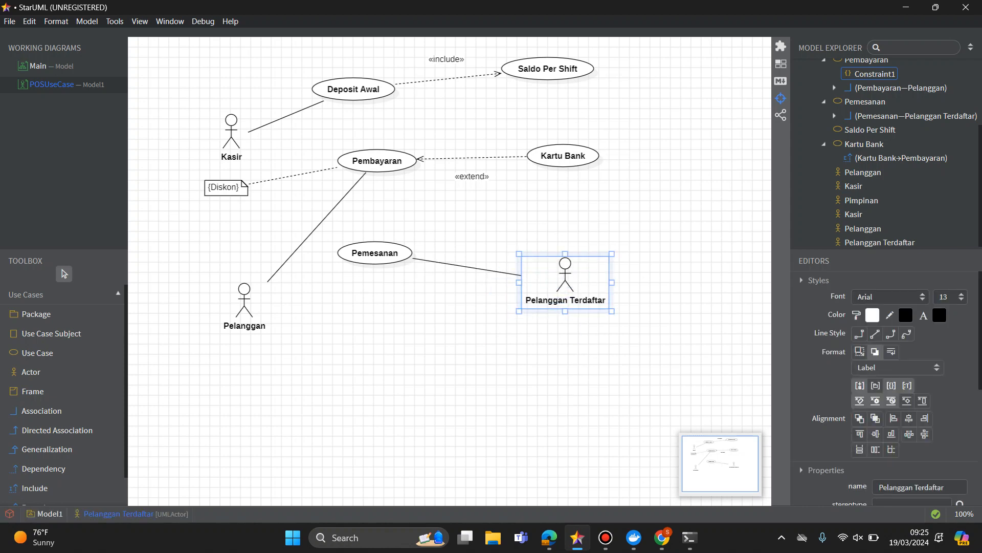
drag(375, 252, 442, 232)
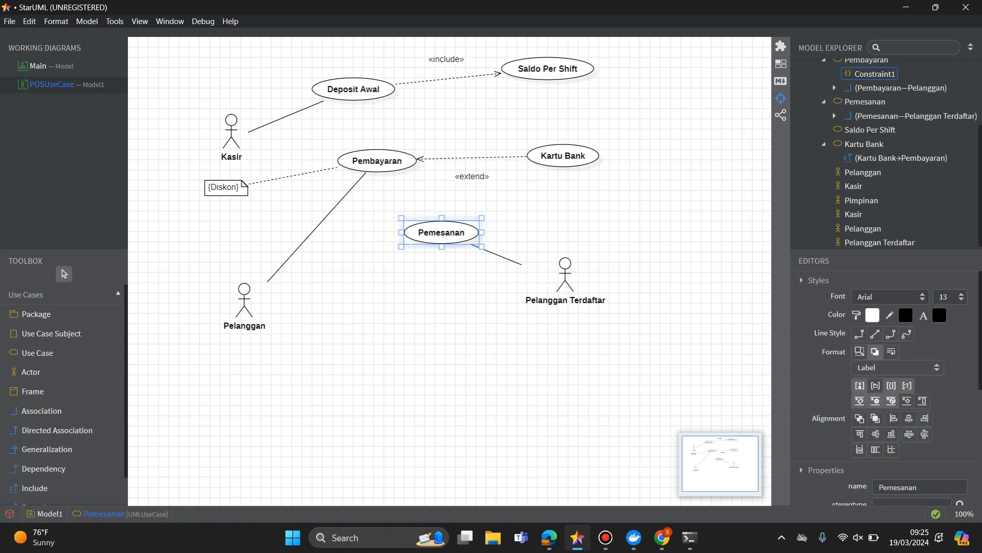
Rename the Pelanggan actor linked to Pembayaran as Pelanggan Umum.
double_click(244, 313)
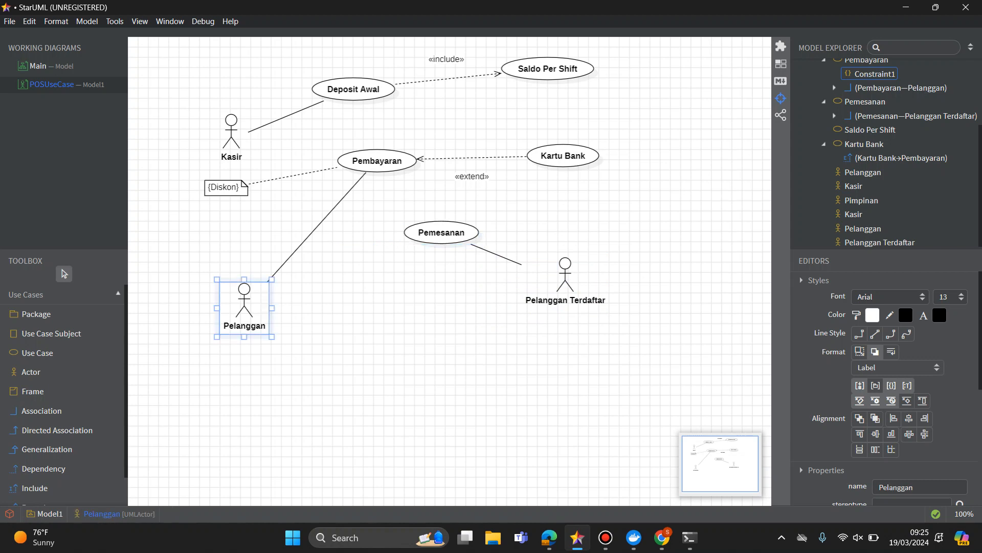
key(Right)
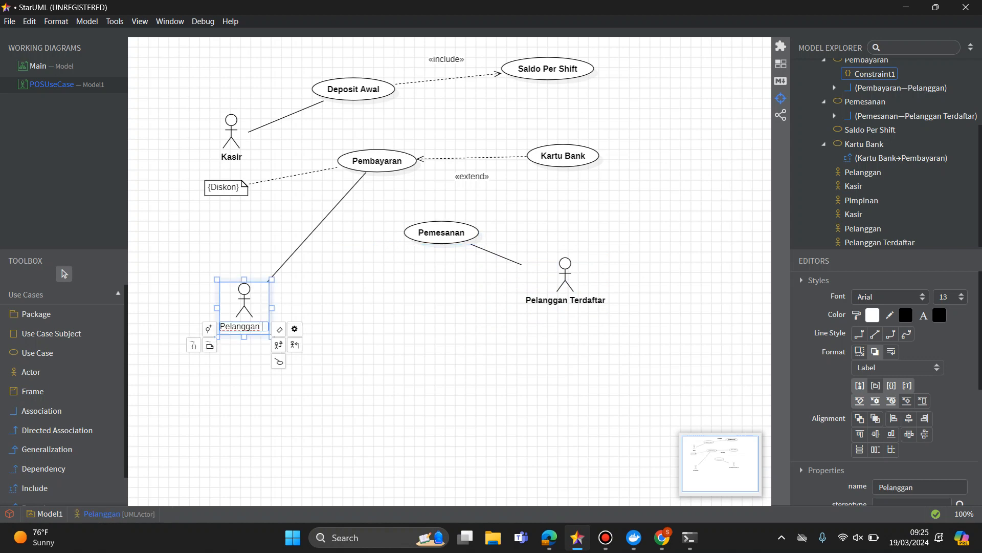
text(Umum)
key(Return)
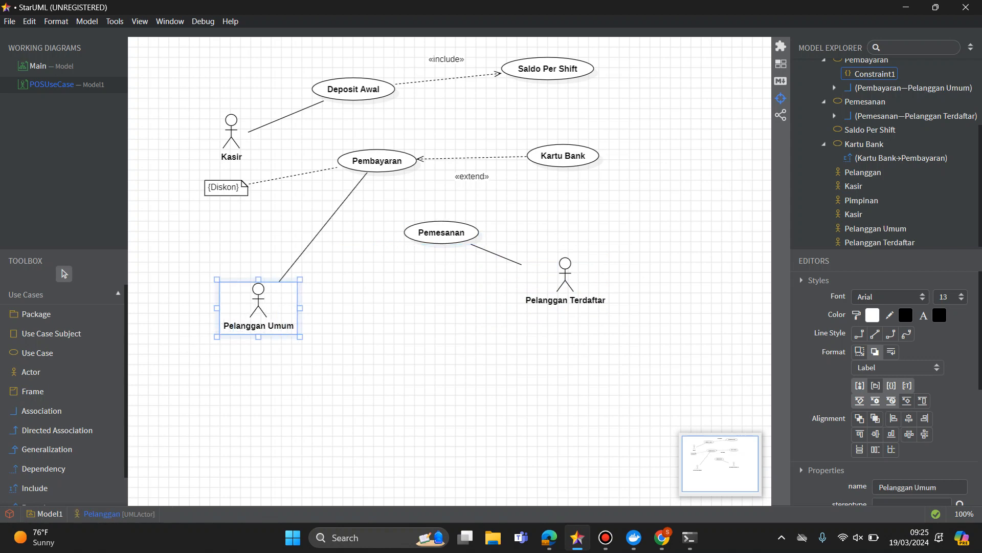
key(Escape)
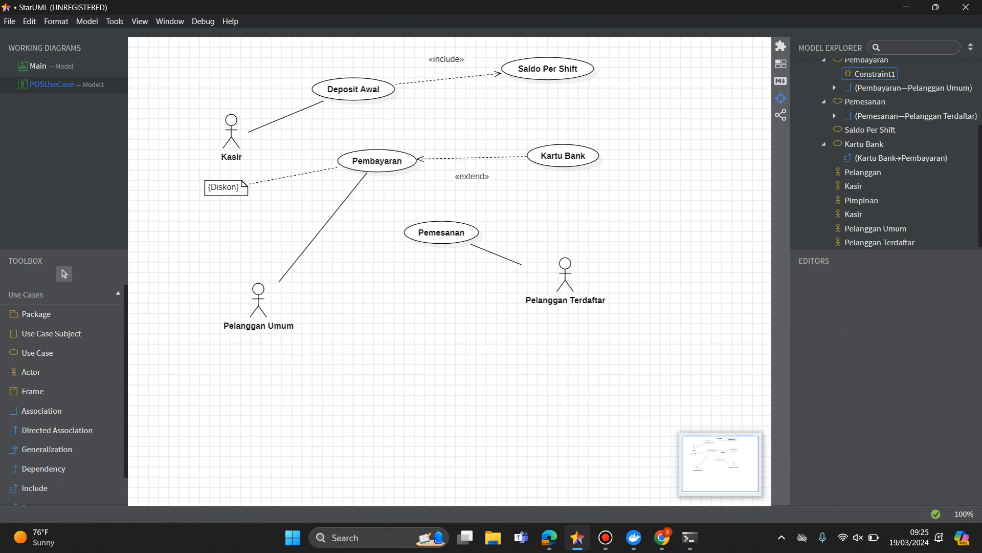